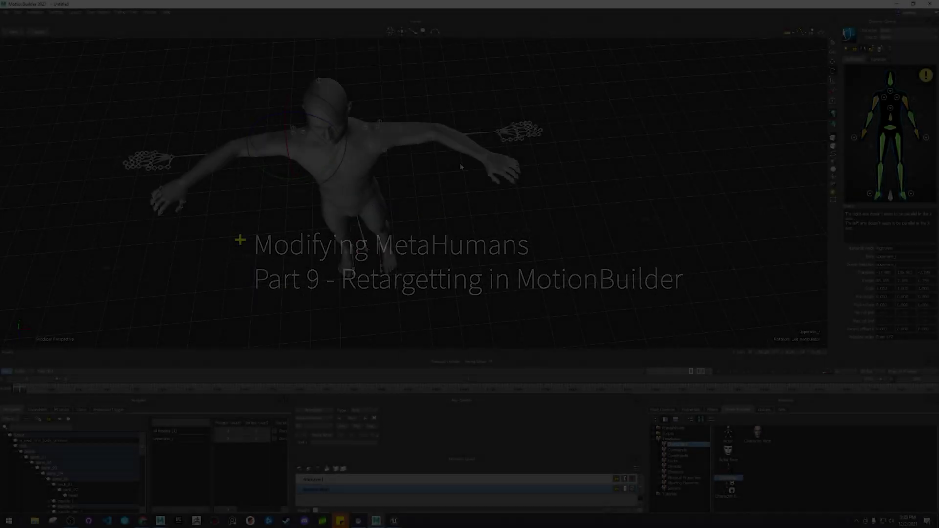
Step: Orbit around the characterized MetaHuman and select its left forearm bone
{"action": "left_click_drag", "start_coordinate": [460, 166], "coordinate": [479, 188], "text": "alt"}
{"action": "left_click", "coordinate": [911, 115]}
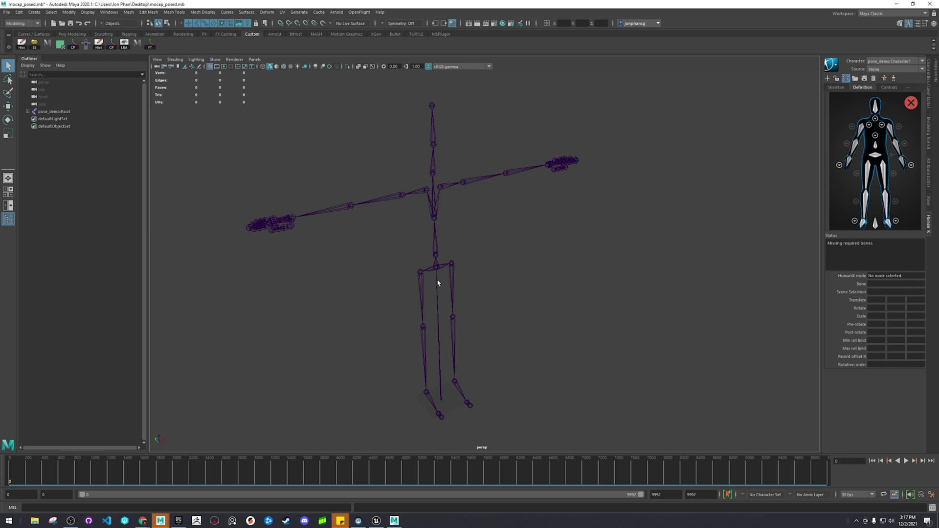
{"action": "left_click", "coordinate": [444, 268]}
{"action": "left_click", "coordinate": [533, 304]}
{"action": "left_click_drag", "start_coordinate": [484, 266], "coordinate": [476, 247], "text": "alt"}
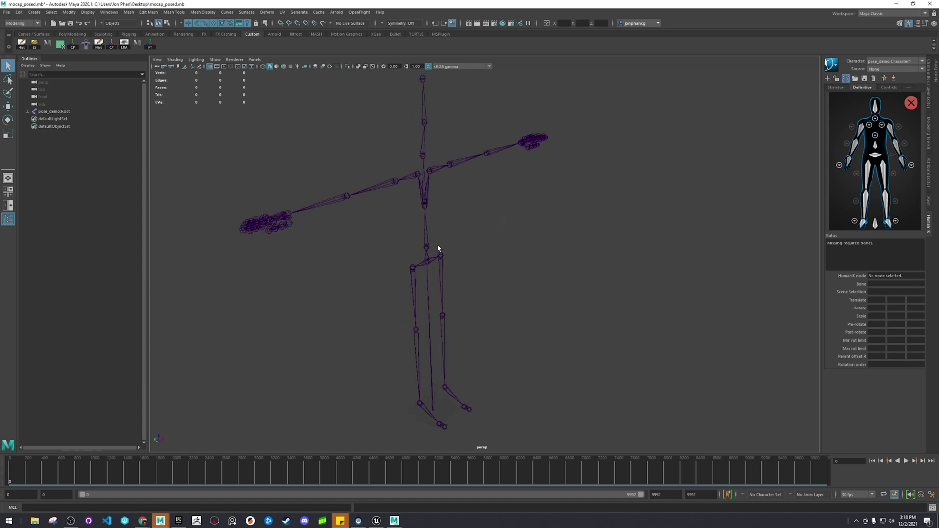
{"action": "left_click_drag", "start_coordinate": [446, 307], "coordinate": [413, 297], "text": "alt"}
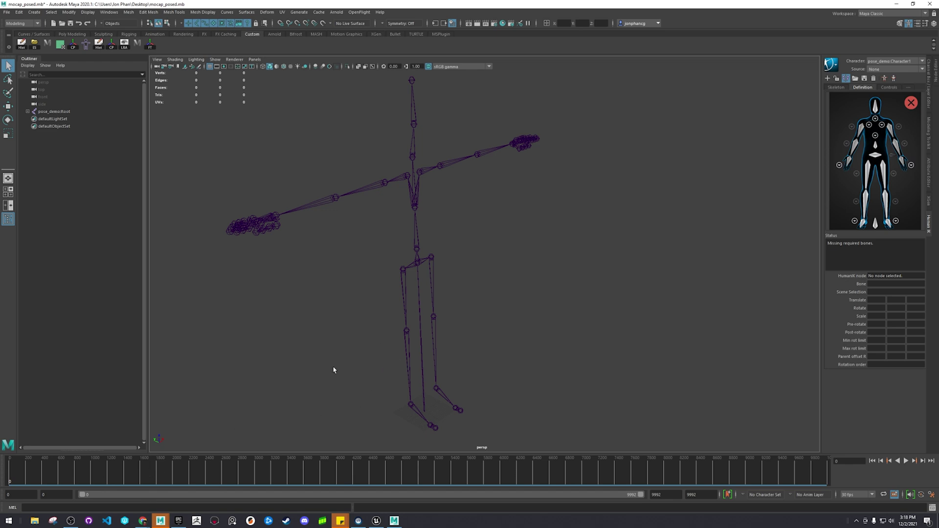
{"action": "left_click_drag", "start_coordinate": [331, 368], "coordinate": [339, 350], "text": "alt"}
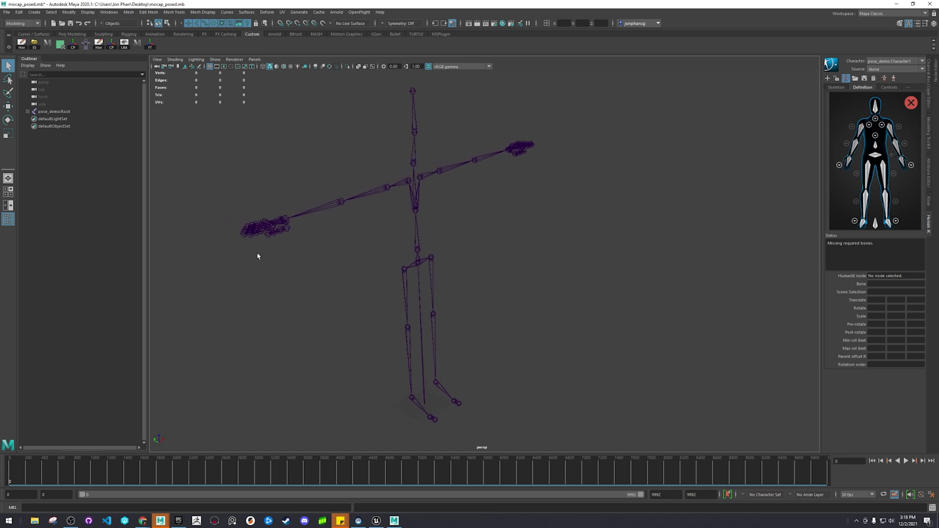
{"action": "key", "text": "alt+v"}
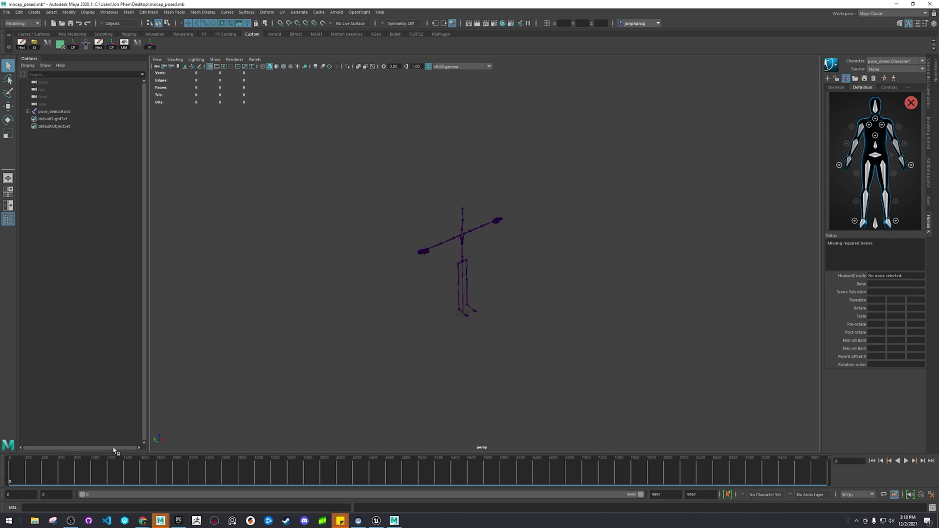
{"action": "left_click", "coordinate": [28, 475]}
{"action": "left_click_drag", "start_coordinate": [28, 474], "coordinate": [7, 472]}
{"action": "scroll", "coordinate": [341, 300], "scroll_direction": "up", "scroll_amount": 10}
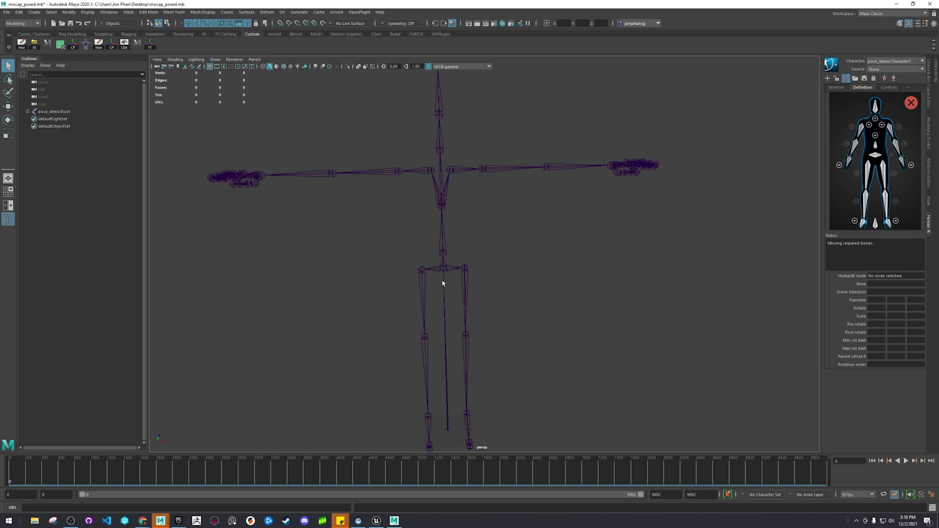
{"action": "left_click_drag", "start_coordinate": [518, 319], "coordinate": [525, 248], "text": "alt"}
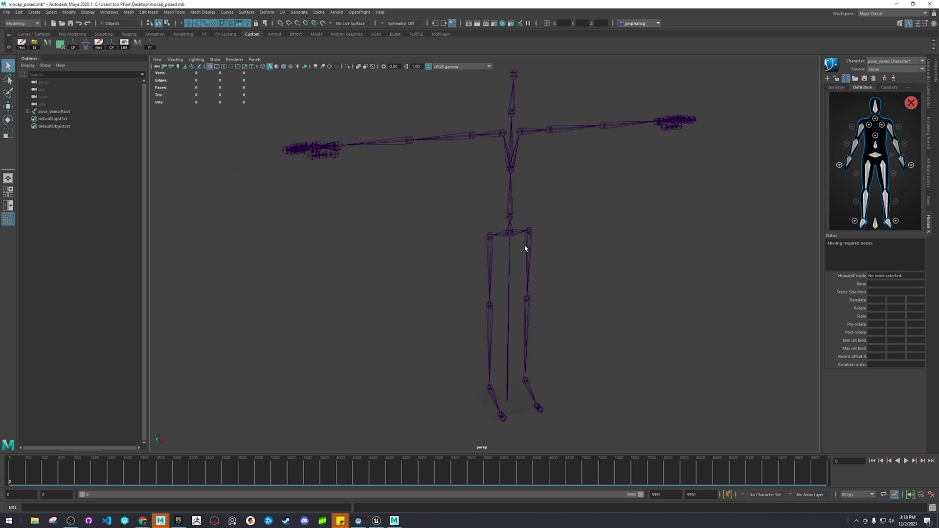
{"action": "left_click", "coordinate": [432, 135]}
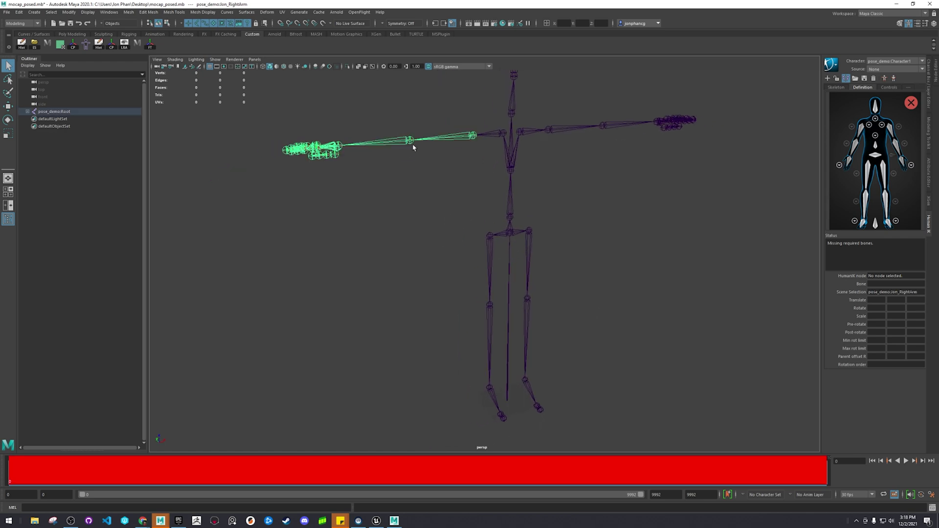
{"action": "left_click", "coordinate": [930, 95]}
{"action": "left_click_drag", "start_coordinate": [452, 193], "coordinate": [509, 249]}
{"action": "left_click", "coordinate": [452, 325]}
{"action": "left_click", "coordinate": [474, 326]}
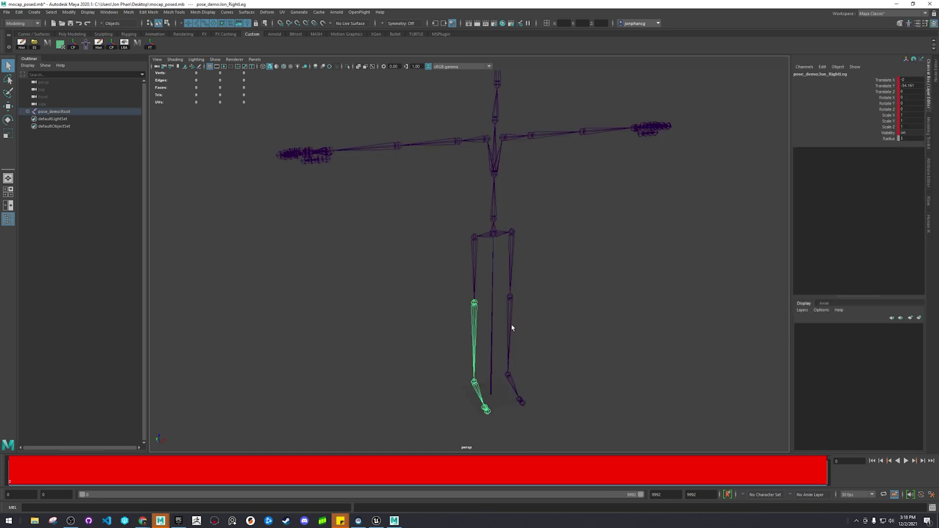
{"action": "left_click", "coordinate": [518, 296]}
{"action": "left_click_drag", "start_coordinate": [536, 220], "coordinate": [549, 206], "text": "alt"}
{"action": "left_click", "coordinate": [591, 164]}
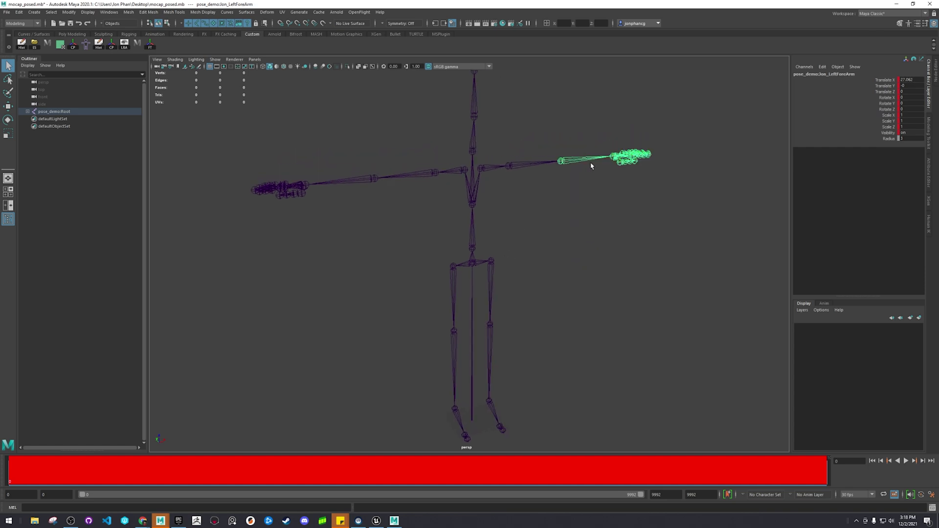
{"action": "left_click", "coordinate": [537, 164]}
{"action": "left_click_drag", "start_coordinate": [461, 109], "coordinate": [478, 112]}
{"action": "middle_click_drag", "start_coordinate": [465, 125], "coordinate": [470, 148], "text": "alt"}
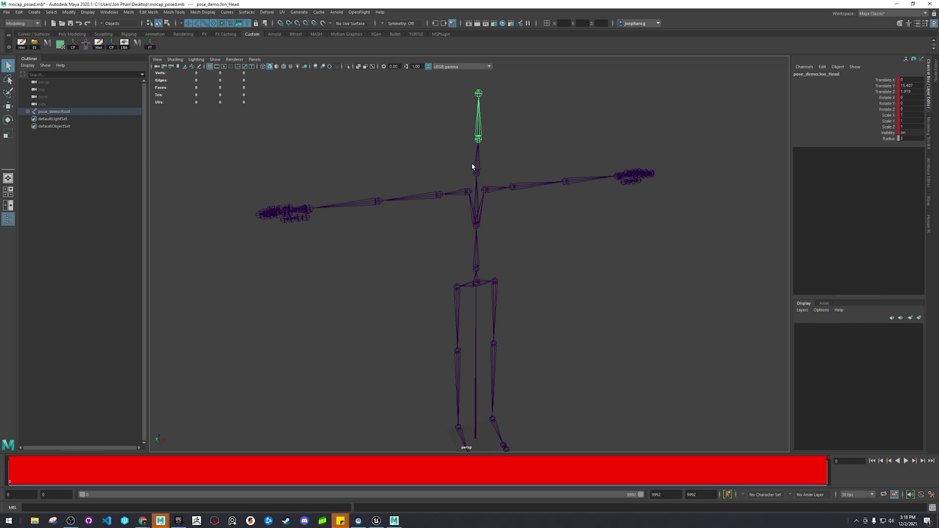
{"action": "left_click_drag", "start_coordinate": [471, 163], "coordinate": [500, 172]}
{"action": "left_click", "coordinate": [623, 172]}
{"action": "left_click_drag", "start_coordinate": [539, 250], "coordinate": [465, 296], "text": "alt"}
{"action": "left_click", "coordinate": [463, 296]}
{"action": "left_click", "coordinate": [428, 373]}
{"action": "left_click_drag", "start_coordinate": [427, 373], "coordinate": [432, 252], "text": "alt"}
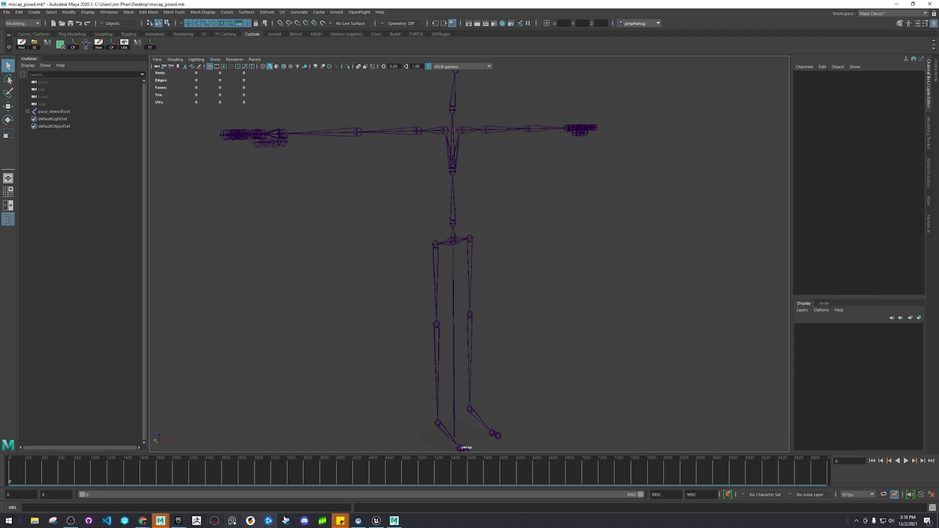
{"action": "mouse_move", "coordinate": [159, 524]}
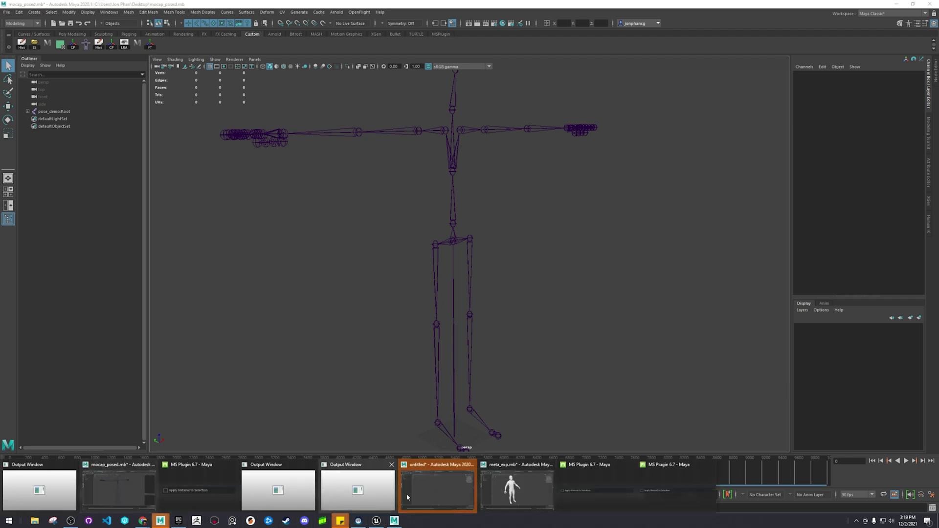
{"action": "left_click", "coordinate": [439, 493]}
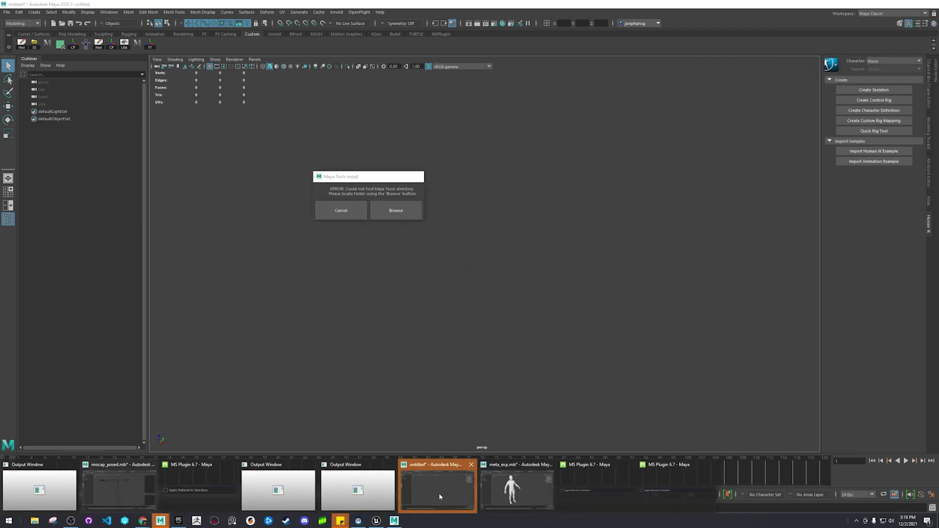
{"action": "left_click", "coordinate": [418, 176]}
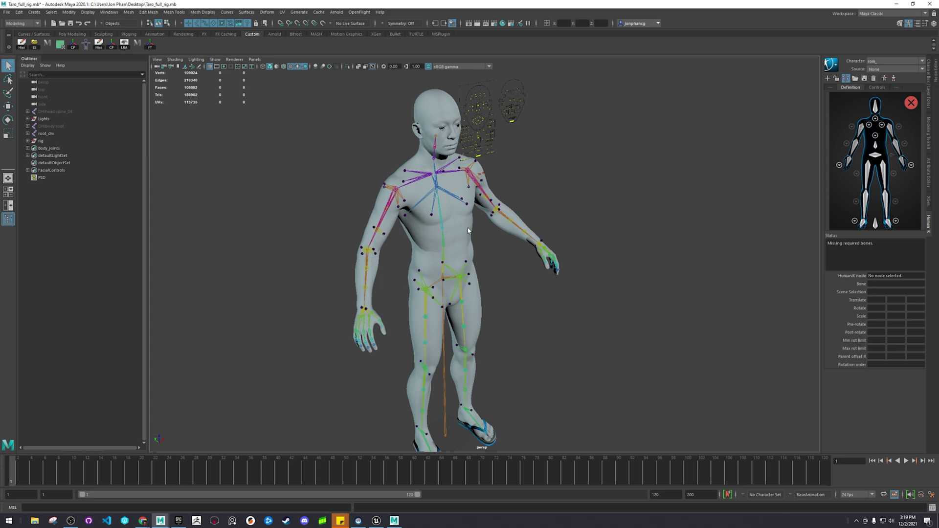
{"action": "left_click", "coordinate": [405, 220]}
{"action": "middle_click_drag", "start_coordinate": [405, 220], "coordinate": [399, 188], "text": "alt"}
{"action": "left_click_drag", "start_coordinate": [399, 188], "coordinate": [318, 198], "text": "alt"}
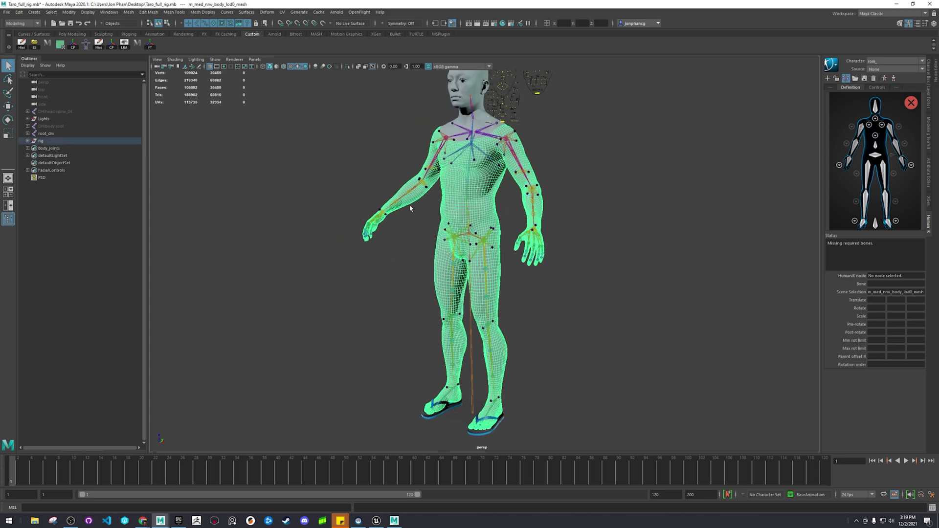
{"action": "right_click_drag", "start_coordinate": [352, 206], "coordinate": [430, 222], "text": "alt"}
{"action": "left_click_drag", "start_coordinate": [440, 225], "coordinate": [531, 215], "text": "alt"}
{"action": "left_click", "coordinate": [442, 118]}
{"action": "right_click_drag", "start_coordinate": [531, 215], "coordinate": [561, 200], "text": "alt"}
{"action": "middle_click_drag", "start_coordinate": [561, 200], "coordinate": [558, 219], "text": "alt"}
{"action": "left_click", "coordinate": [486, 314]}
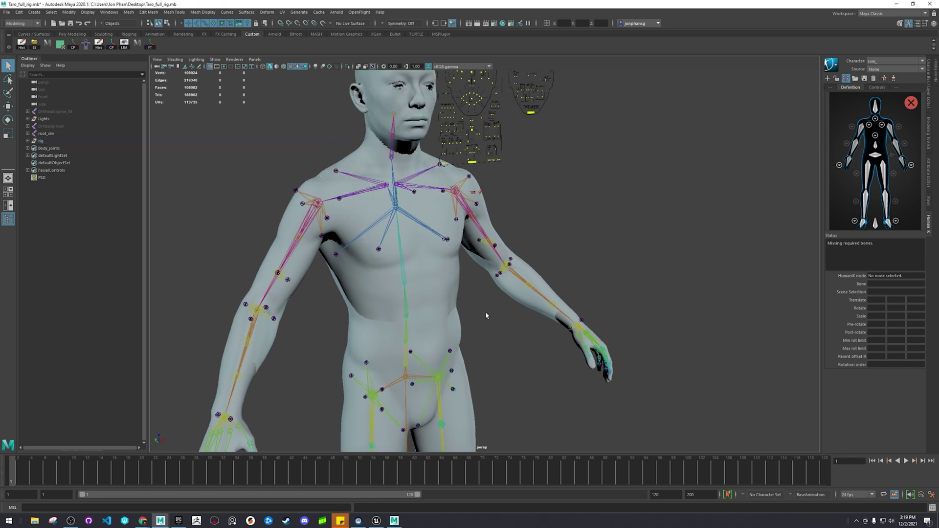
{"action": "scroll", "coordinate": [424, 259], "scroll_direction": "down", "scroll_amount": 3}
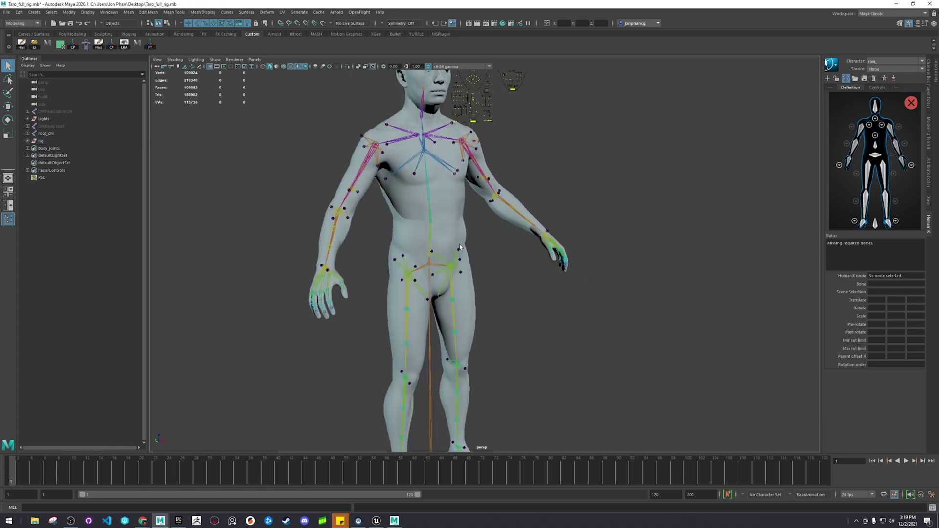
{"action": "scroll", "coordinate": [460, 247], "scroll_direction": "down", "scroll_amount": 4}
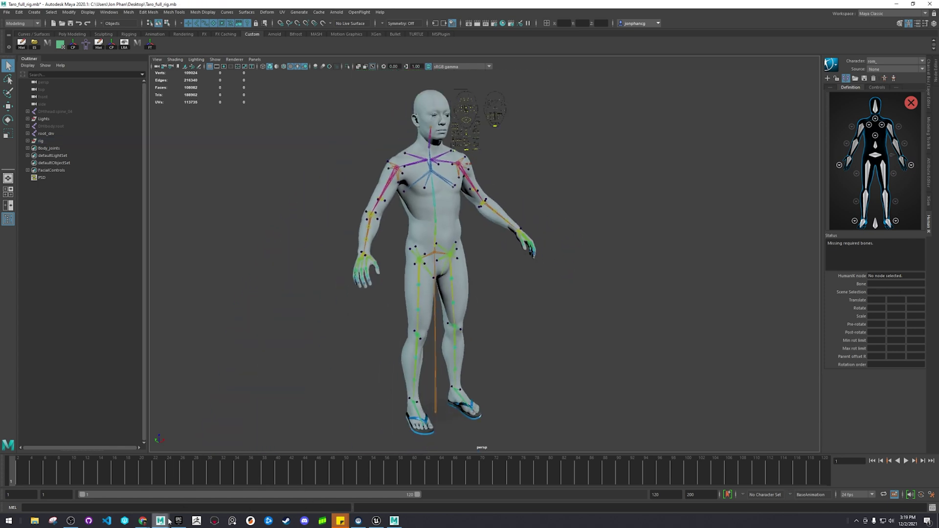
{"action": "mouse_move", "coordinate": [160, 520]}
{"action": "left_click", "coordinate": [135, 495]}
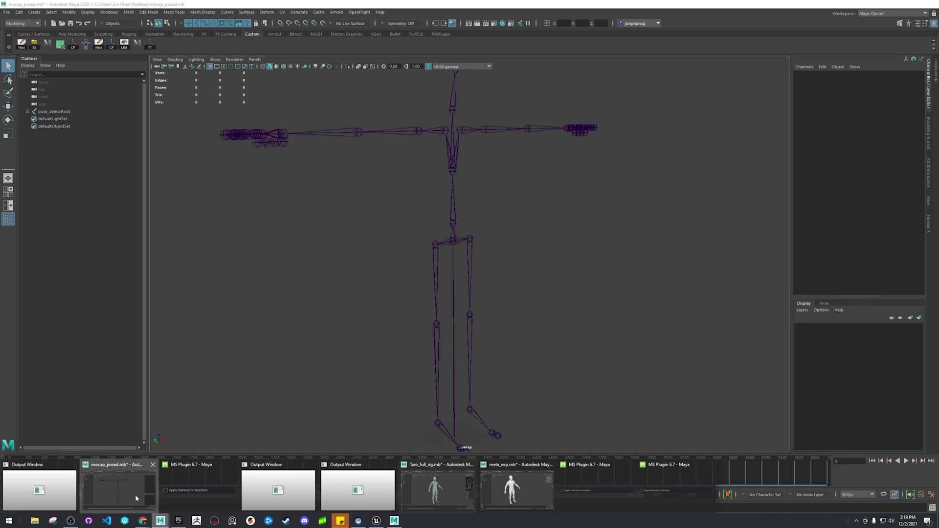
{"action": "left_click", "coordinate": [433, 298]}
{"action": "left_click", "coordinate": [432, 350]}
{"action": "left_click", "coordinate": [470, 295]}
{"action": "left_click", "coordinate": [469, 348]}
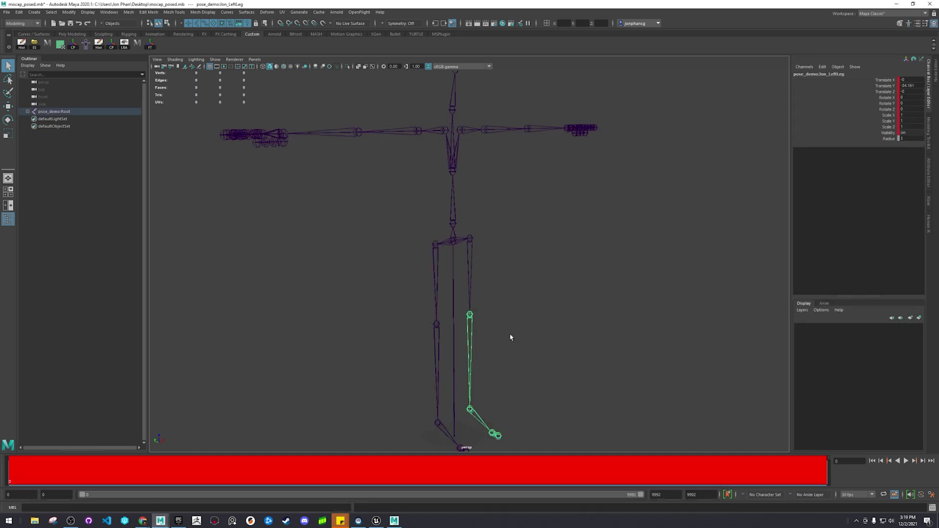
{"action": "left_click", "coordinate": [510, 337]}
{"action": "middle_click_drag", "start_coordinate": [393, 137], "coordinate": [350, 431], "text": "alt"}
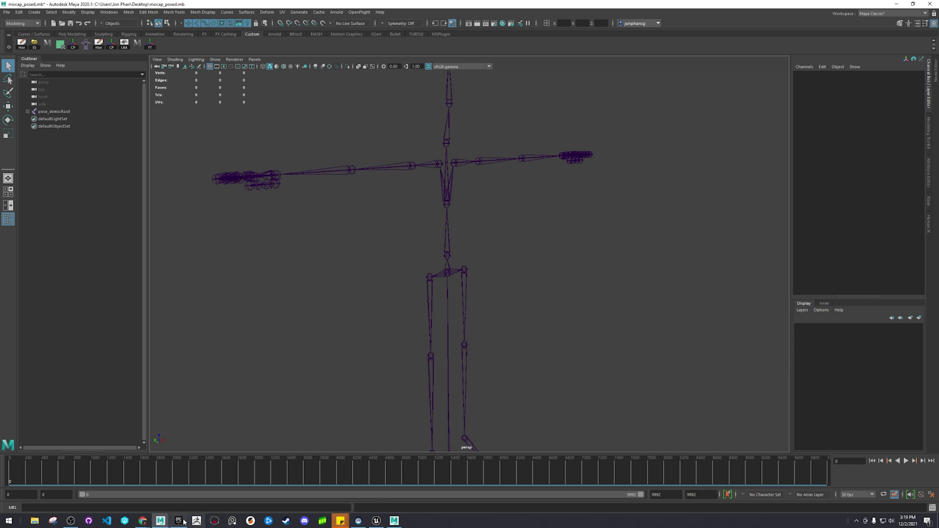
{"action": "left_click", "coordinate": [160, 520]}
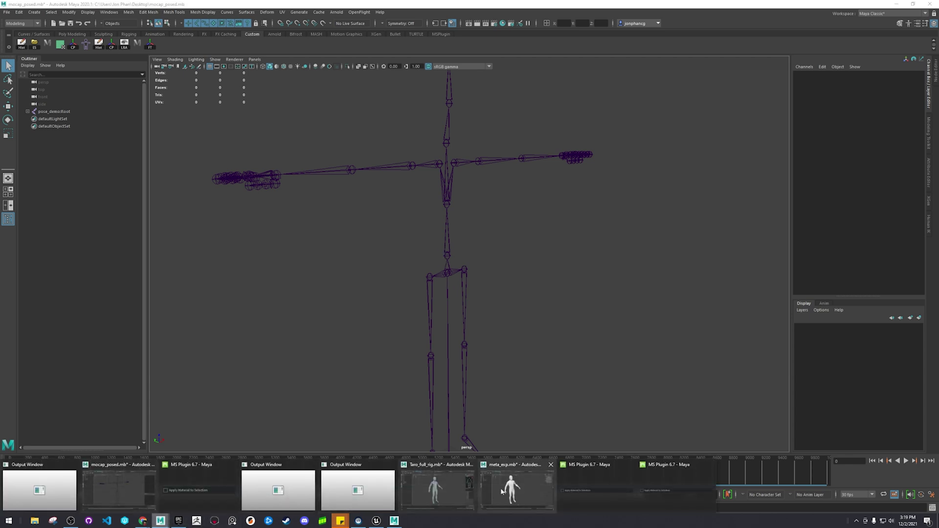
Step: Bring up meta_exp.mb and turn on Shading > X-Ray Joints so joints show through the mesh
{"action": "left_click", "coordinate": [517, 489]}
{"action": "left_click", "coordinate": [175, 60]}
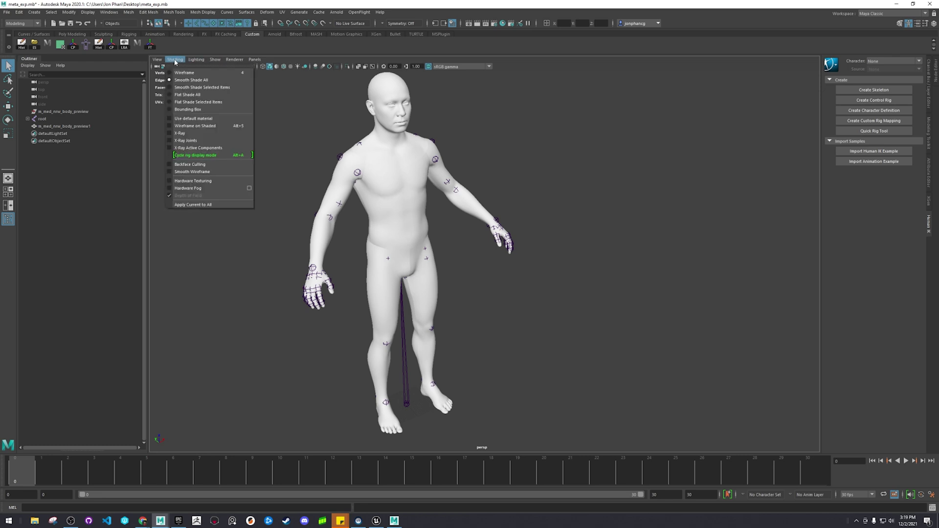
{"action": "left_click", "coordinate": [188, 140]}
Step: Orbit to a three-quarter view, then select and deselect the body mesh
{"action": "left_click_drag", "start_coordinate": [289, 169], "coordinate": [327, 176], "text": "alt"}
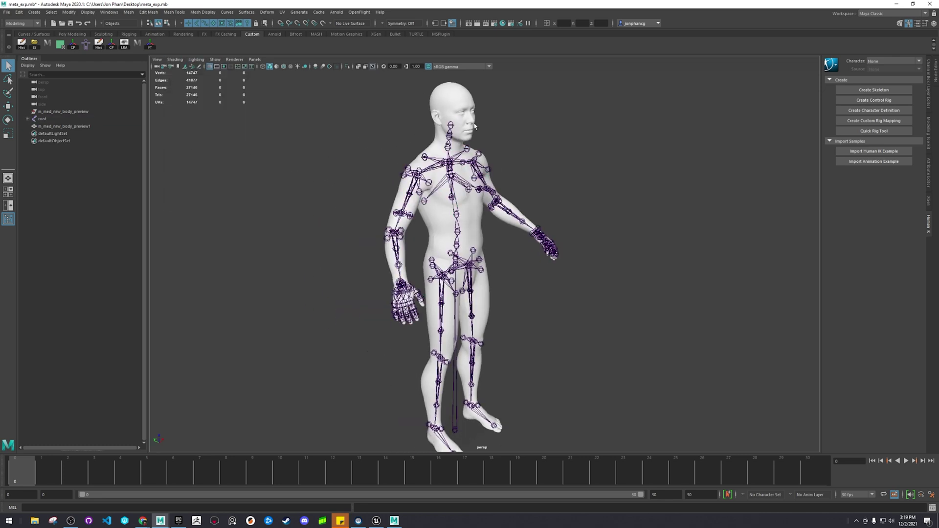
{"action": "left_click", "coordinate": [459, 99]}
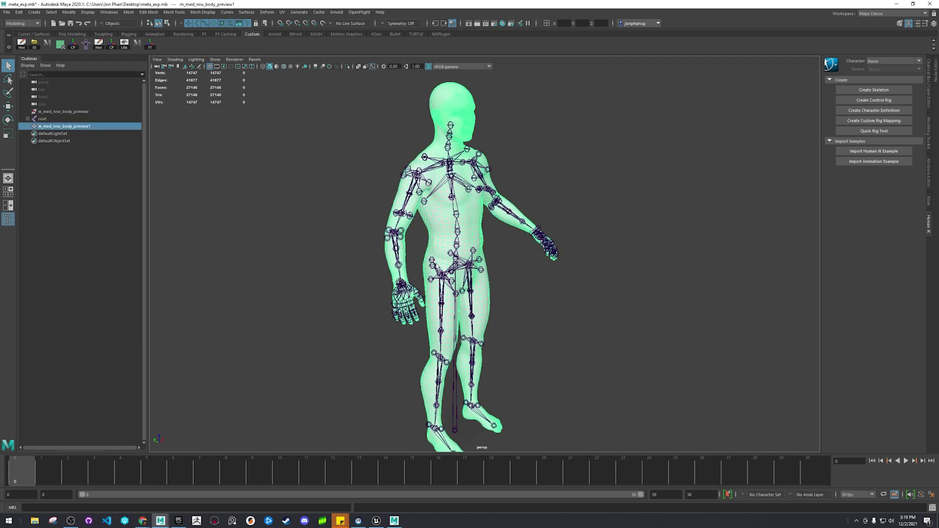
{"action": "middle_click_drag", "start_coordinate": [416, 326], "coordinate": [355, 309], "text": "alt"}
{"action": "left_click", "coordinate": [538, 309]}
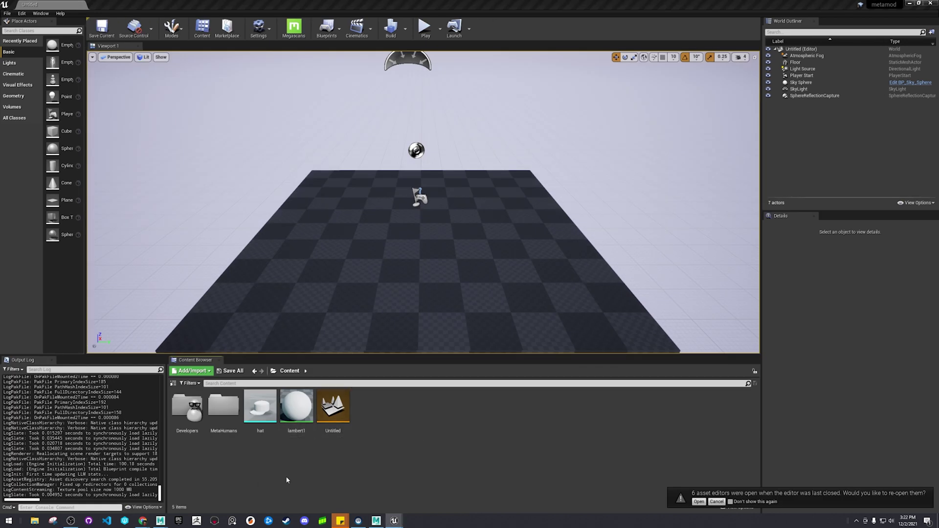
Step: Browse to MetaHumans/Common/Common and select the m_med_nrw_body_preview asset
{"action": "left_click", "coordinate": [226, 415]}
{"action": "double_click", "coordinate": [226, 415]}
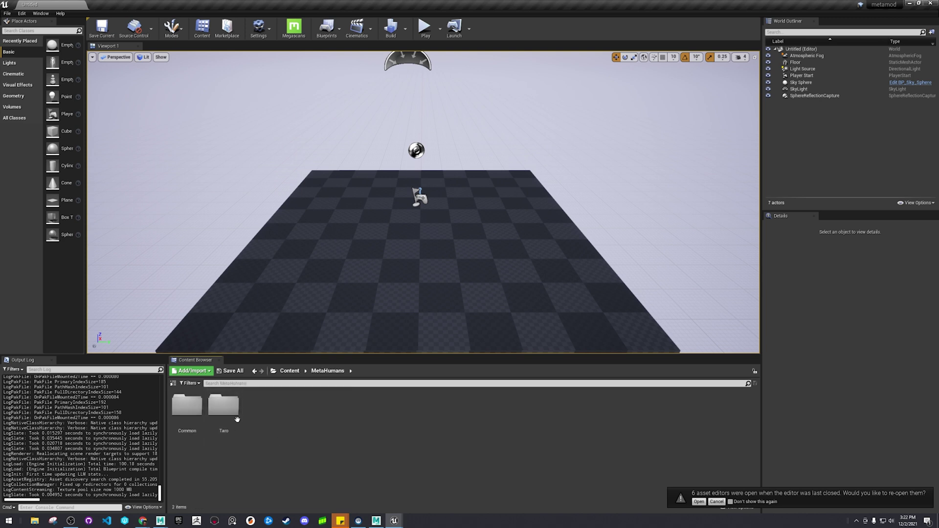
{"action": "left_click", "coordinate": [231, 424]}
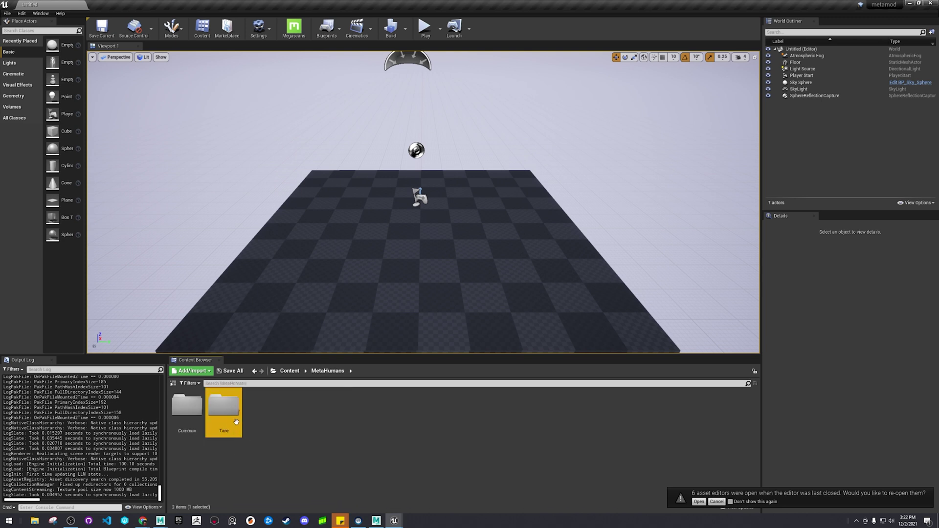
{"action": "left_click", "coordinate": [189, 425]}
{"action": "double_click", "coordinate": [189, 425]}
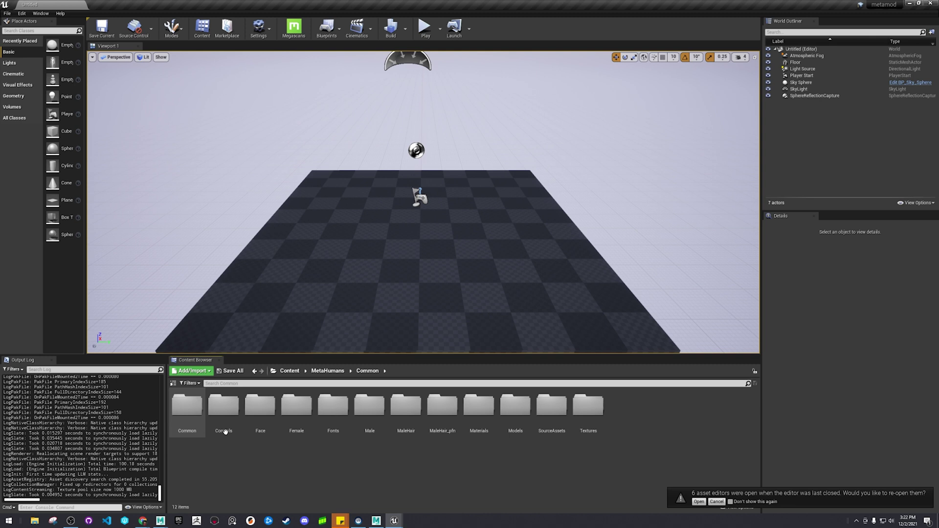
{"action": "double_click", "coordinate": [188, 423]}
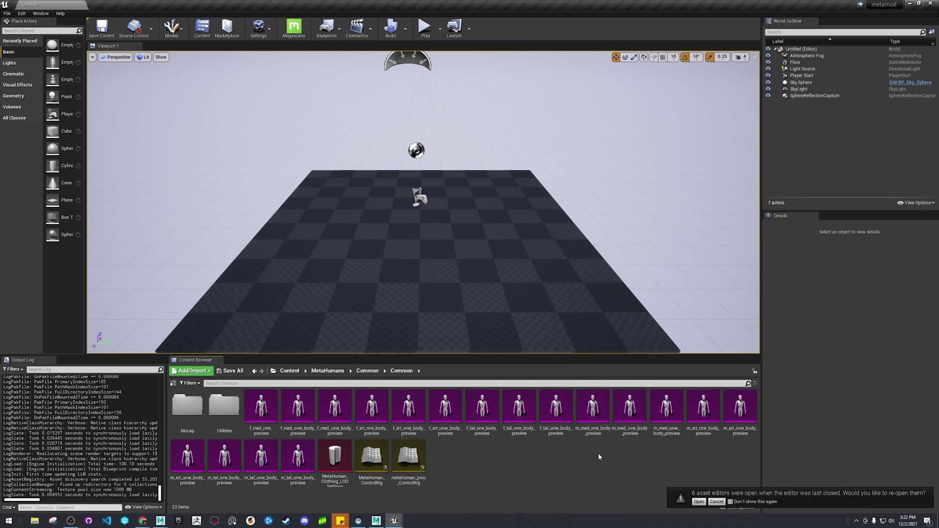
{"action": "left_click", "coordinate": [607, 430]}
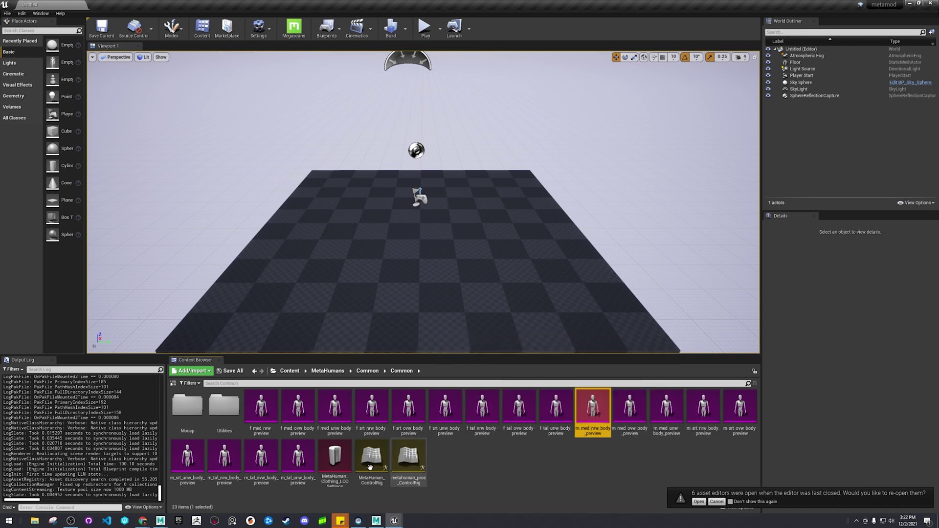
Step: Open m_med_nrw_body_preview full-screen, frame the whole body with F, then close the editor
{"action": "double_click", "coordinate": [593, 418]}
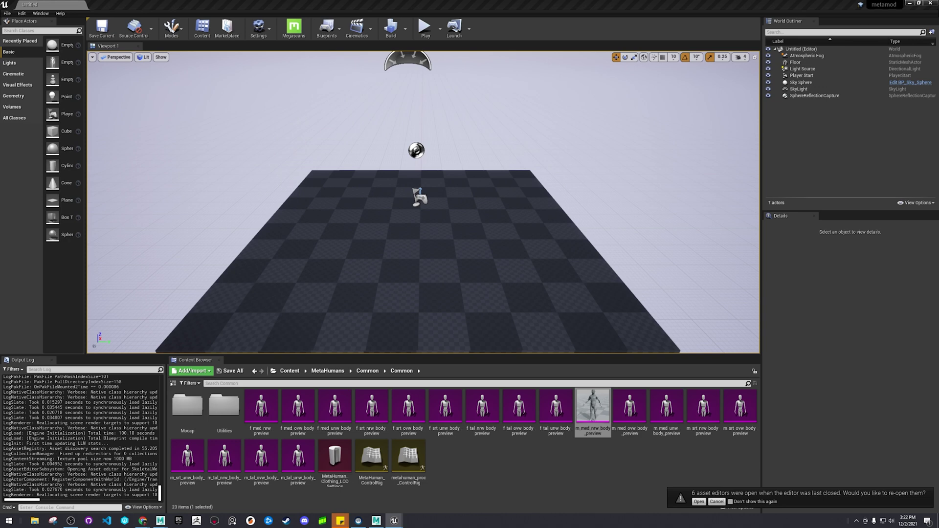
{"action": "left_click_drag", "start_coordinate": [0, 304], "coordinate": [562, 1]}
{"action": "scroll", "coordinate": [575, 162], "scroll_direction": "up", "scroll_amount": 7}
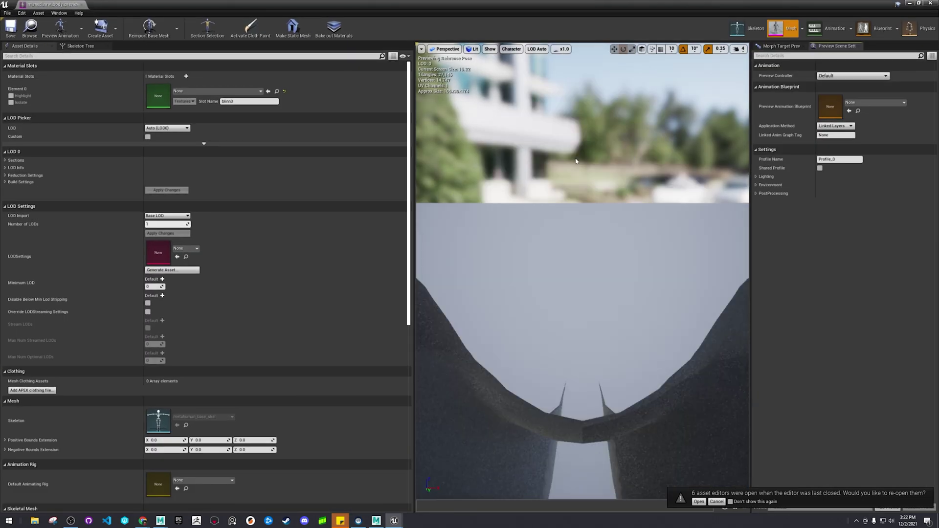
{"action": "key", "text": "f"}
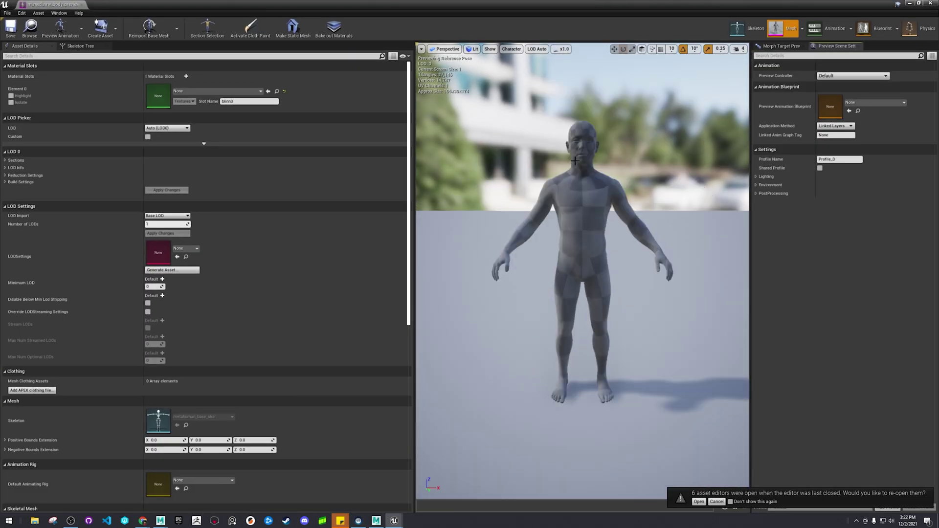
{"action": "left_click", "coordinate": [909, 4]}
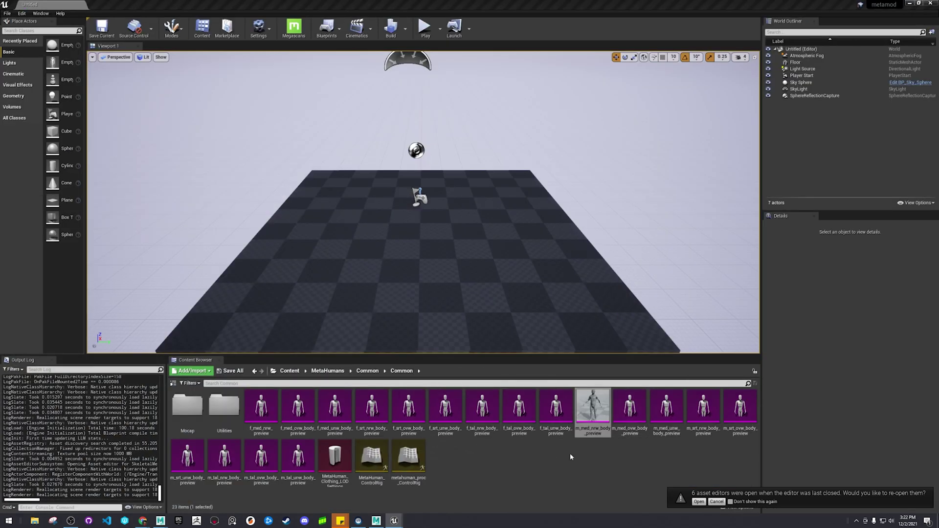
Step: Look at Asset Actions > Export on the body preview mesh and dismiss without exporting
{"action": "mouse_move", "coordinate": [591, 405]}
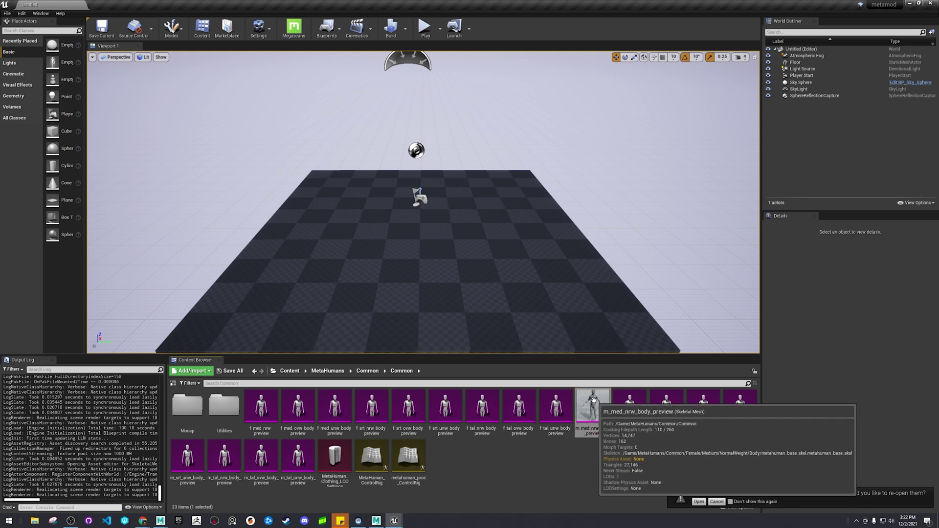
{"action": "right_click", "coordinate": [593, 400]}
{"action": "mouse_move", "coordinate": [640, 274]}
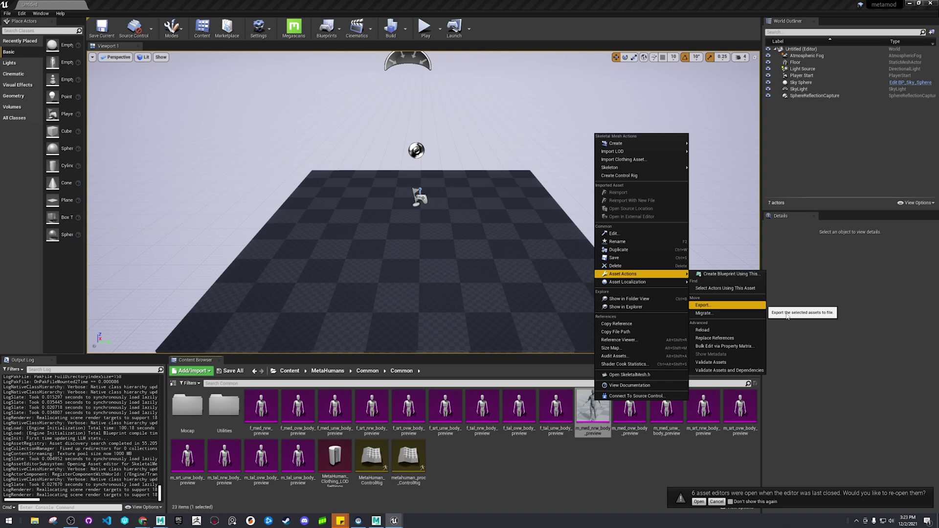
{"action": "left_click", "coordinate": [546, 473]}
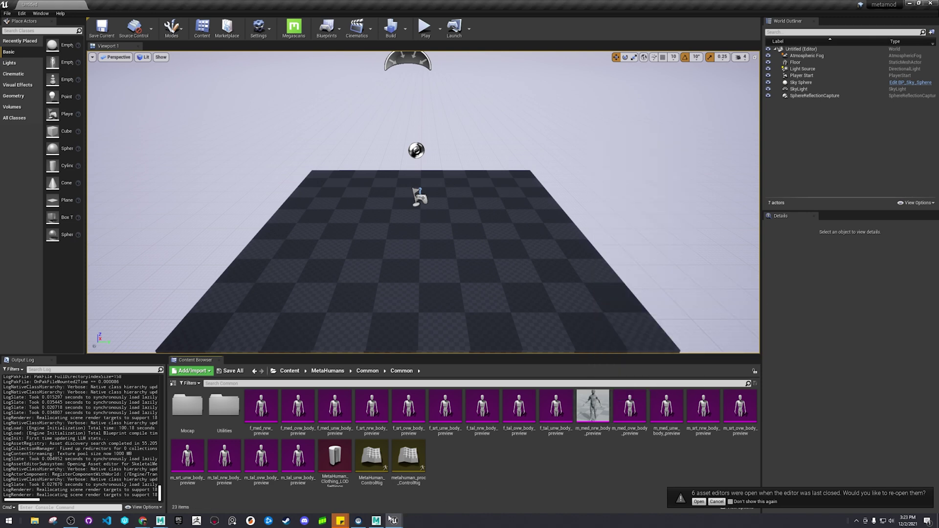
Step: Switch to the meta_exp Maya scene and orbit around the MetaHuman body
{"action": "left_click", "coordinate": [162, 523]}
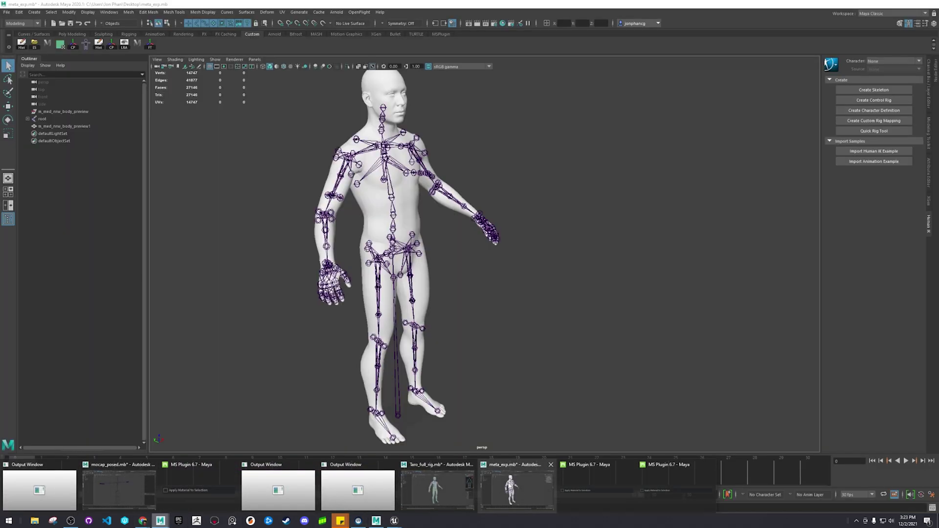
{"action": "left_click", "coordinate": [517, 489]}
{"action": "left_click", "coordinate": [416, 206]}
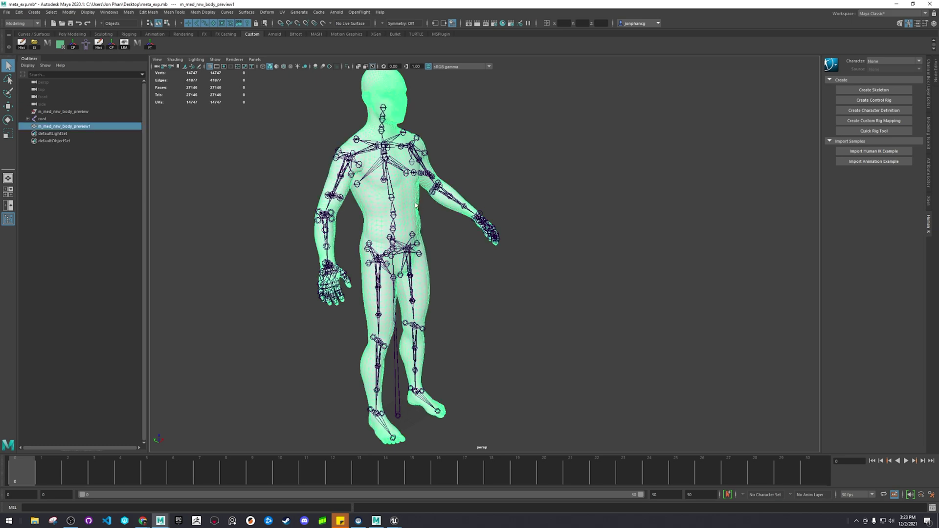
{"action": "middle_click_drag", "start_coordinate": [416, 205], "coordinate": [445, 228], "text": "alt"}
{"action": "left_click", "coordinate": [522, 250]}
{"action": "left_click_drag", "start_coordinate": [445, 228], "coordinate": [424, 258], "text": "alt"}
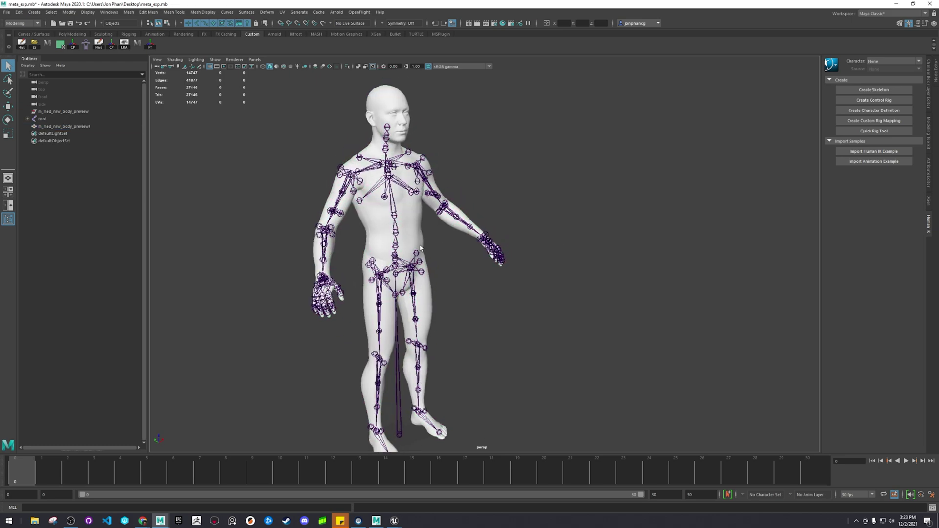
{"action": "left_click", "coordinate": [421, 259]}
{"action": "left_click_drag", "start_coordinate": [521, 269], "coordinate": [476, 291], "text": "alt"}
{"action": "left_click", "coordinate": [474, 290]}
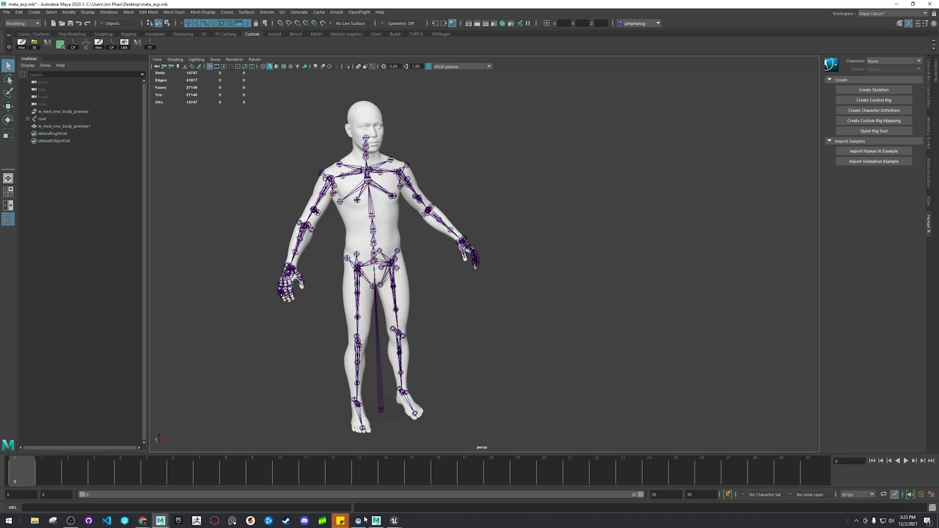
Step: Test-rotate the thigh_r joint upward with E, then undo the rotation
{"action": "left_click", "coordinate": [357, 333]}
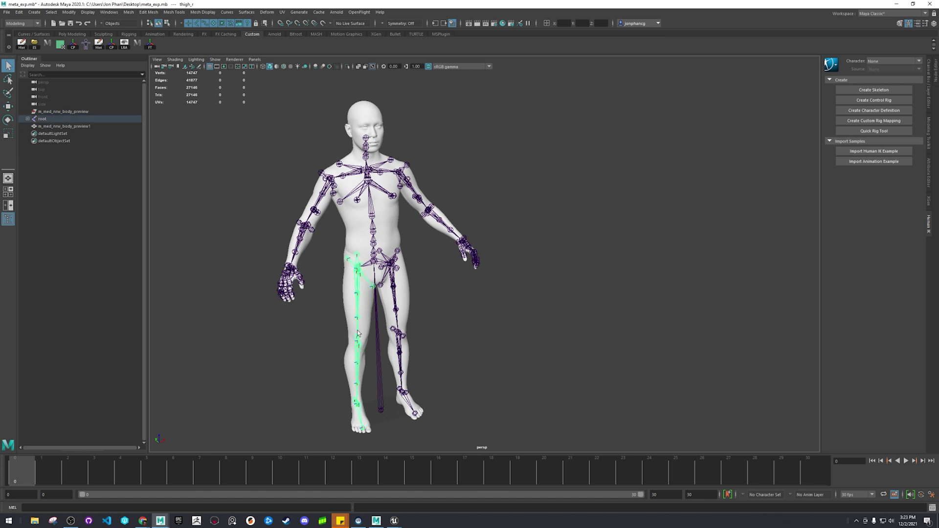
{"action": "key", "text": "e"}
{"action": "left_click_drag", "start_coordinate": [402, 307], "coordinate": [339, 109]}
{"action": "key", "text": "ctrl+z"}
{"action": "left_click", "coordinate": [583, 285]}
Step: Expand root and pelvis in the Outliner to inspect the spine and thigh joints
{"action": "middle_click_drag", "start_coordinate": [347, 295], "coordinate": [372, 290], "text": "alt"}
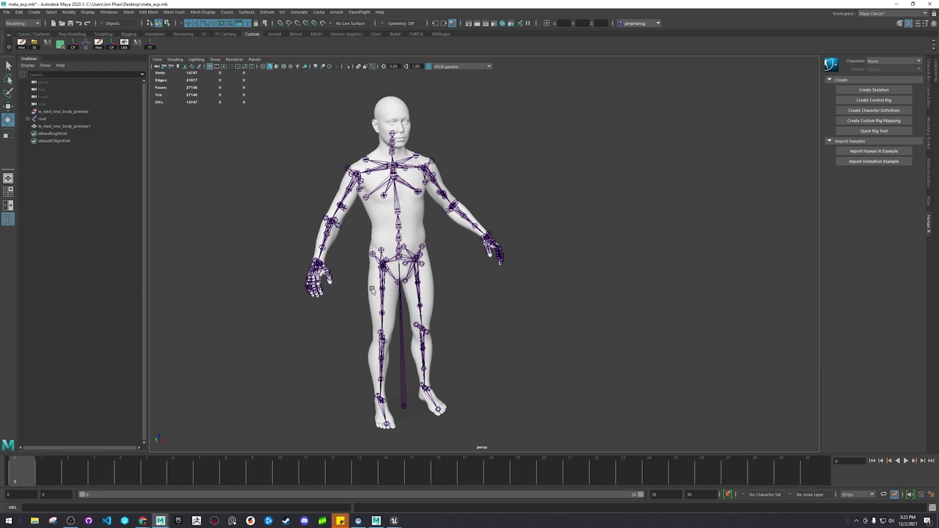
{"action": "left_click_drag", "start_coordinate": [372, 290], "coordinate": [425, 360], "text": "alt"}
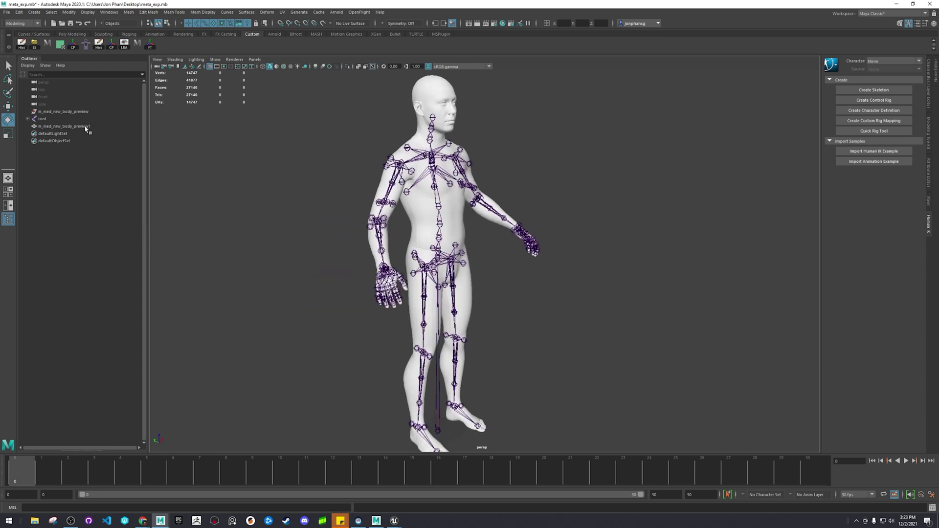
{"action": "left_click", "coordinate": [64, 120]}
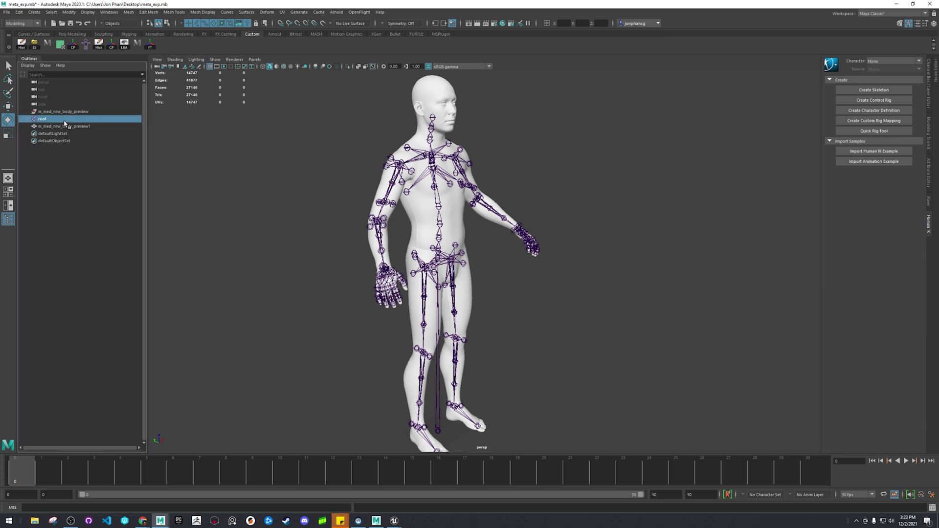
{"action": "left_click", "coordinate": [69, 126]}
{"action": "left_click", "coordinate": [67, 120]}
{"action": "left_click", "coordinate": [69, 126]}
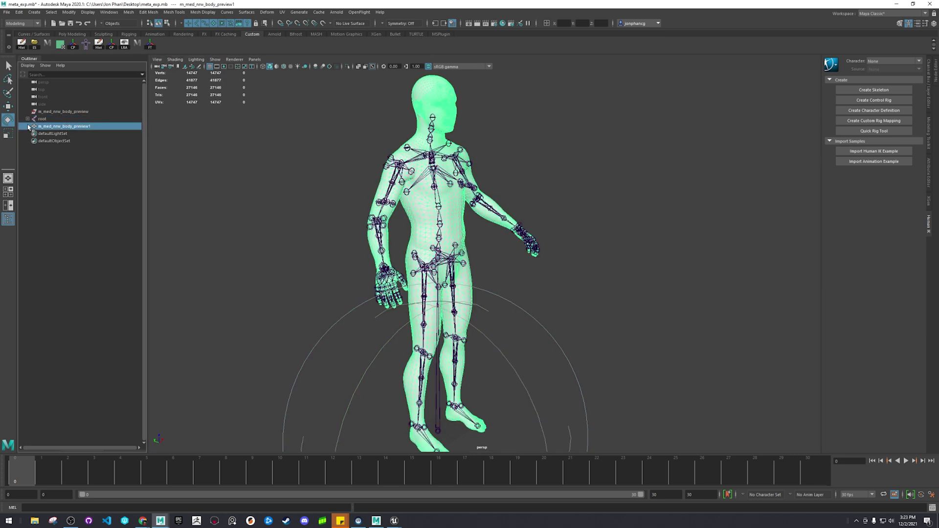
{"action": "left_click", "coordinate": [28, 119]}
{"action": "left_click", "coordinate": [52, 119]}
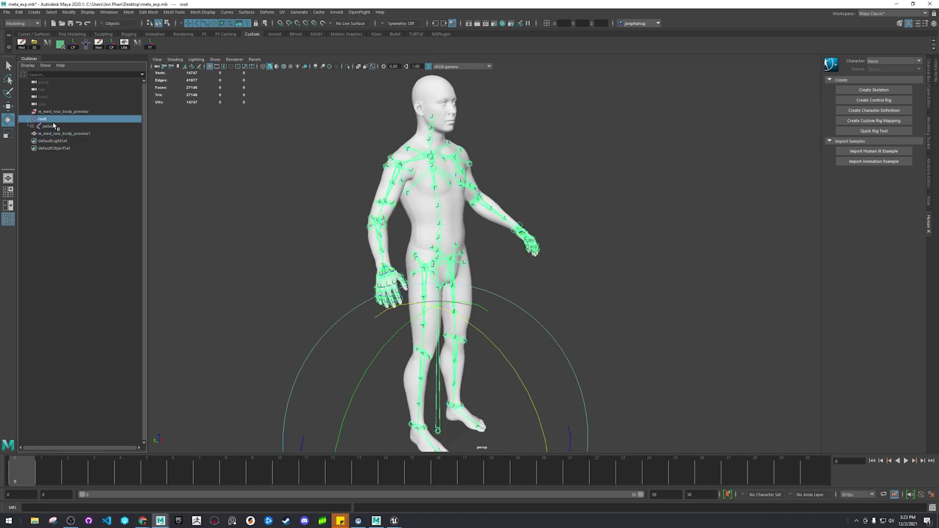
{"action": "left_click", "coordinate": [32, 126]}
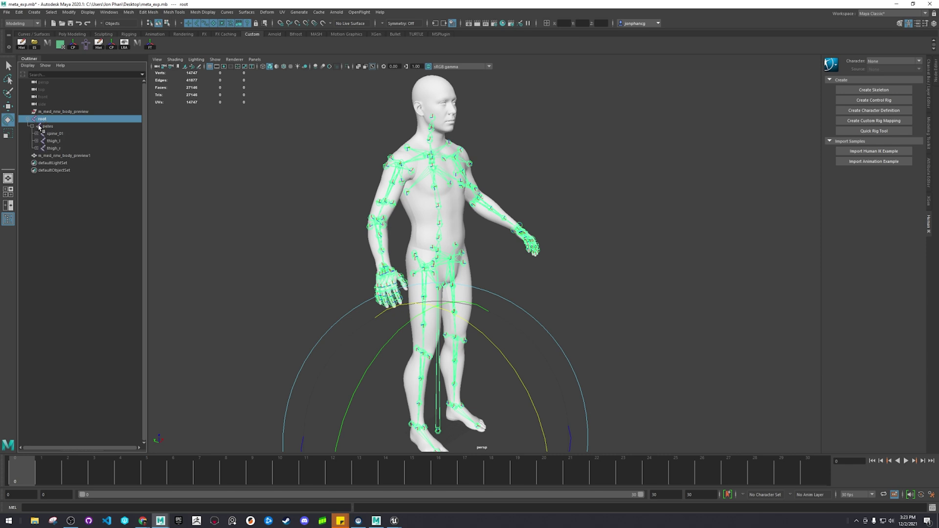
{"action": "left_click", "coordinate": [52, 156]}
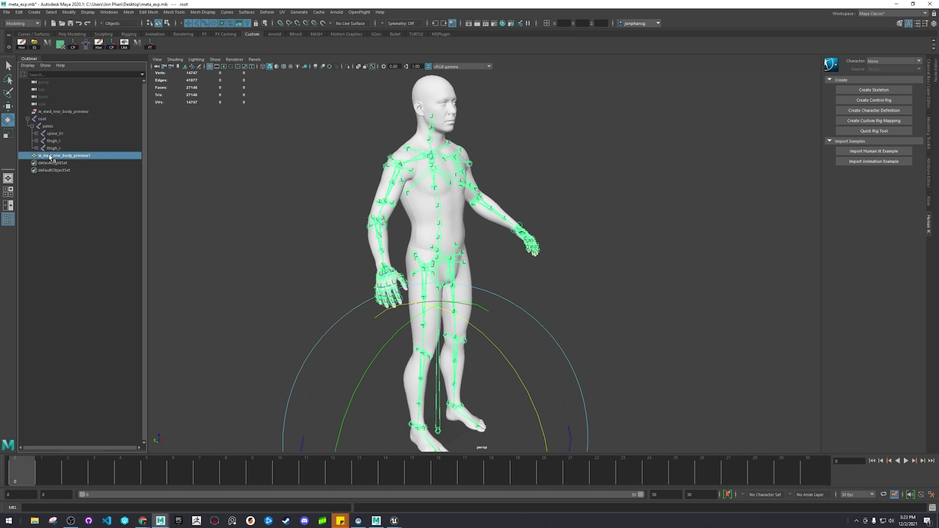
{"action": "left_click", "coordinate": [72, 120], "text": "ctrl"}
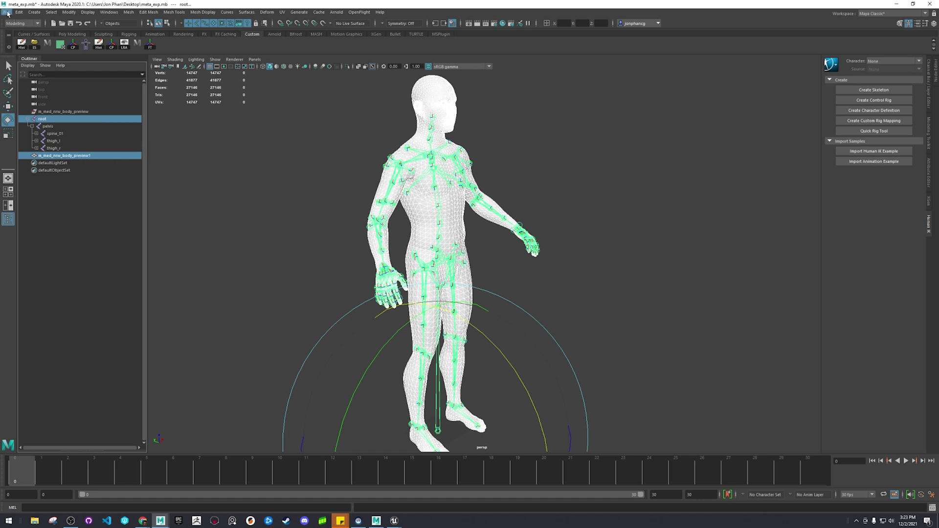
{"action": "left_click", "coordinate": [201, 242]}
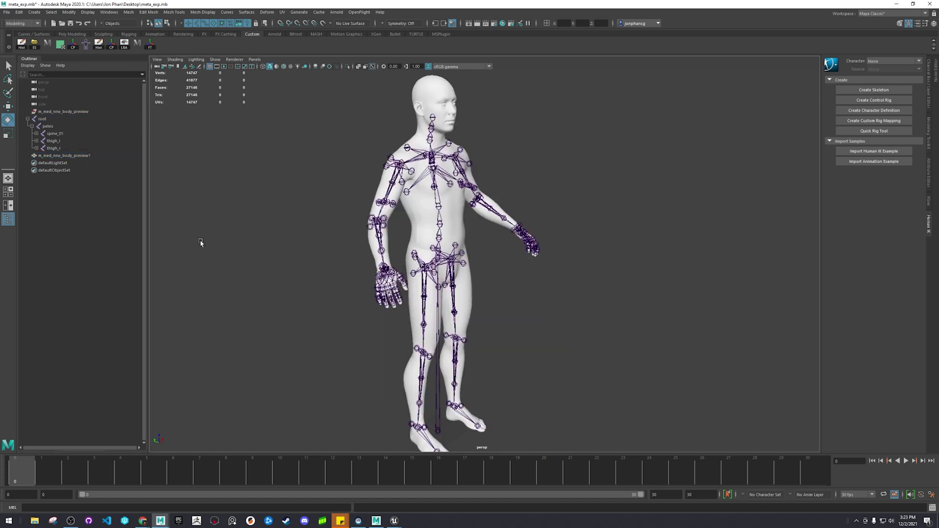
Step: Switch to the mocap_posed Maya scene and select the T-posed skeleton's hips joint
{"action": "left_click", "coordinate": [161, 521]}
{"action": "left_click", "coordinate": [119, 498]}
{"action": "left_click", "coordinate": [453, 278]}
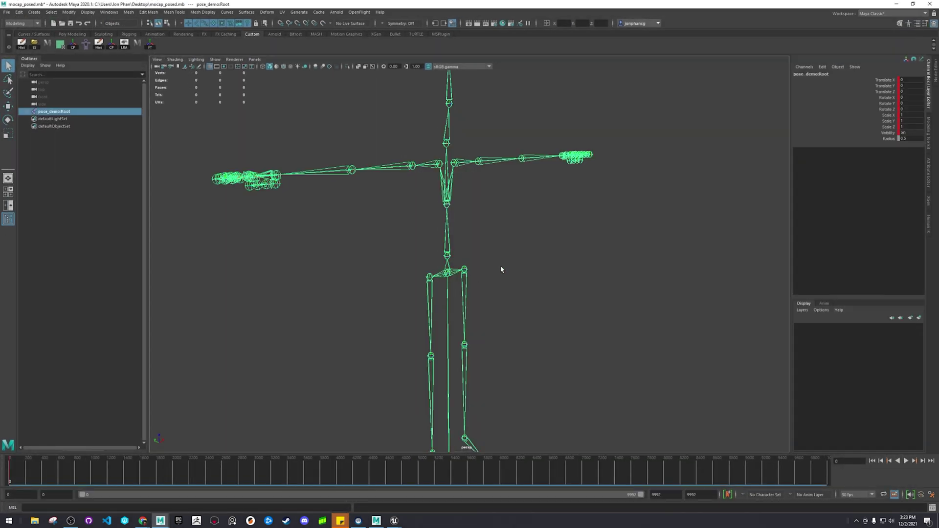
{"action": "left_click", "coordinate": [540, 254]}
{"action": "left_click", "coordinate": [447, 274]}
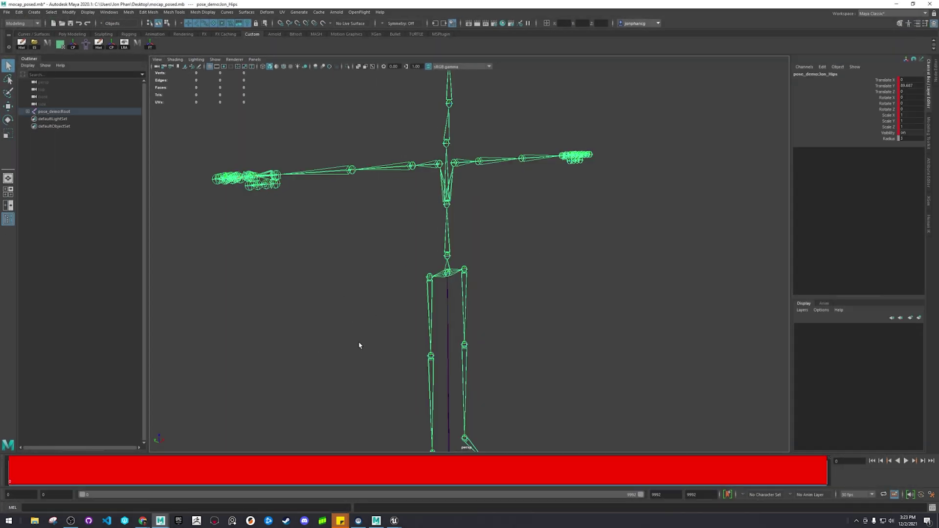
Step: Merge m_med_nrw_body_preview.FBX from the Desktop via File > Merge in MotionBuilder
{"action": "left_click", "coordinate": [376, 521]}
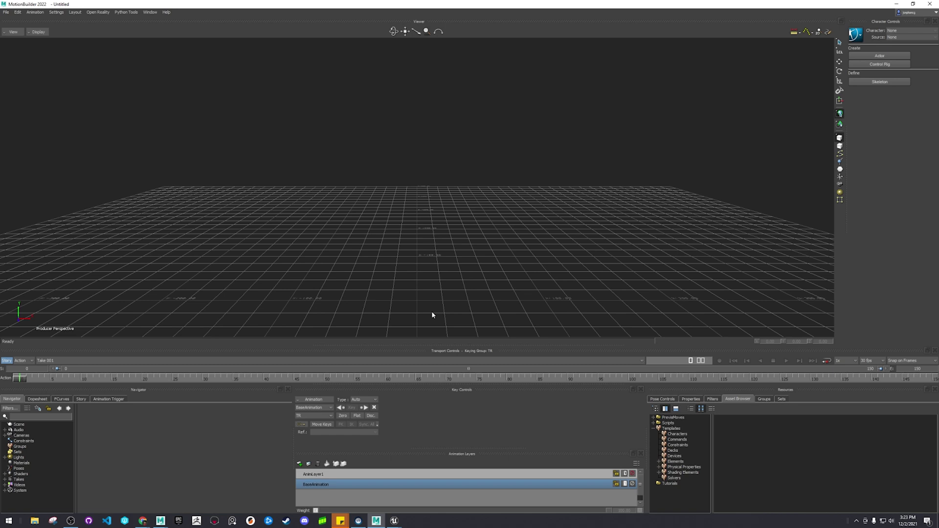
{"action": "left_click_drag", "start_coordinate": [446, 345], "coordinate": [446, 363]}
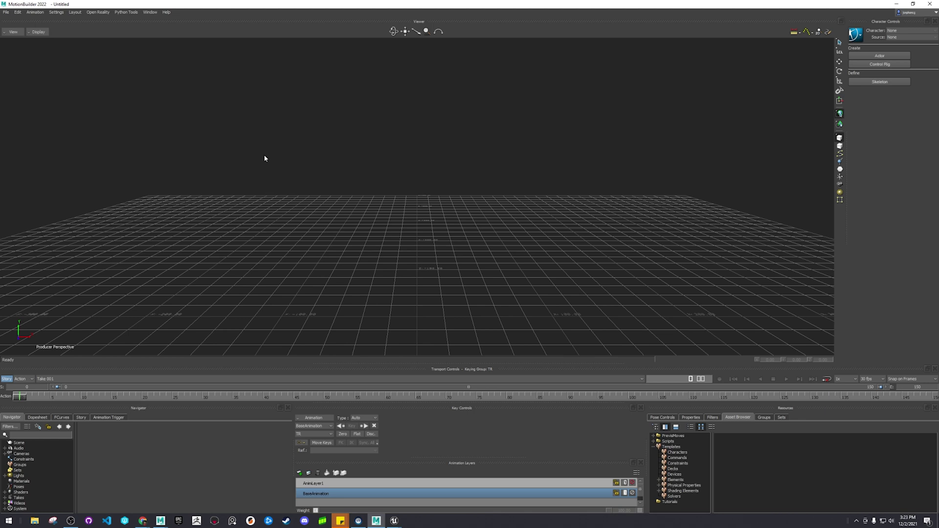
{"action": "left_click", "coordinate": [7, 12]}
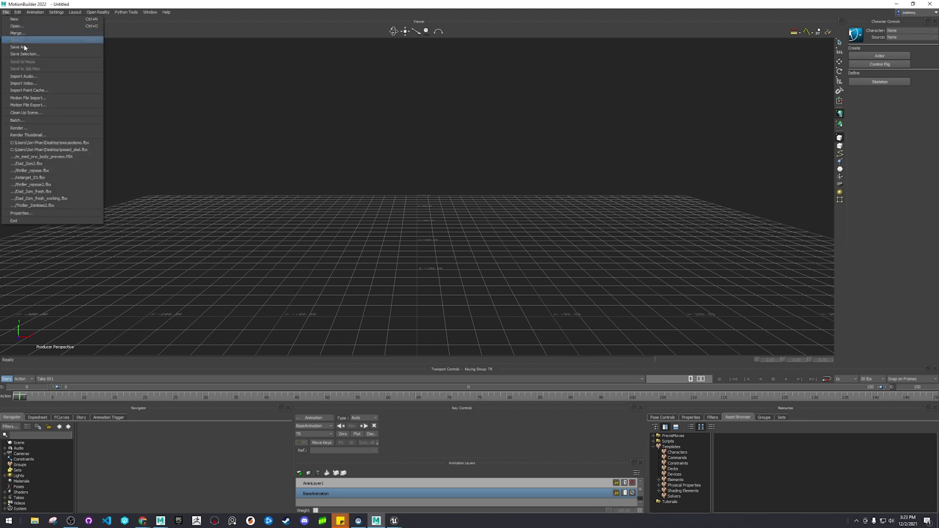
{"action": "left_click", "coordinate": [64, 33]}
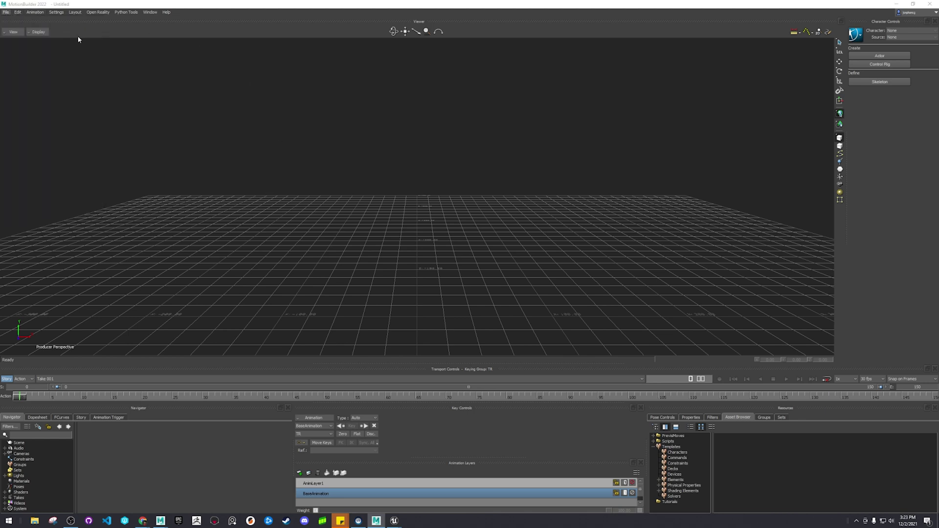
{"action": "scroll", "coordinate": [499, 245], "scroll_direction": "down", "scroll_amount": 10}
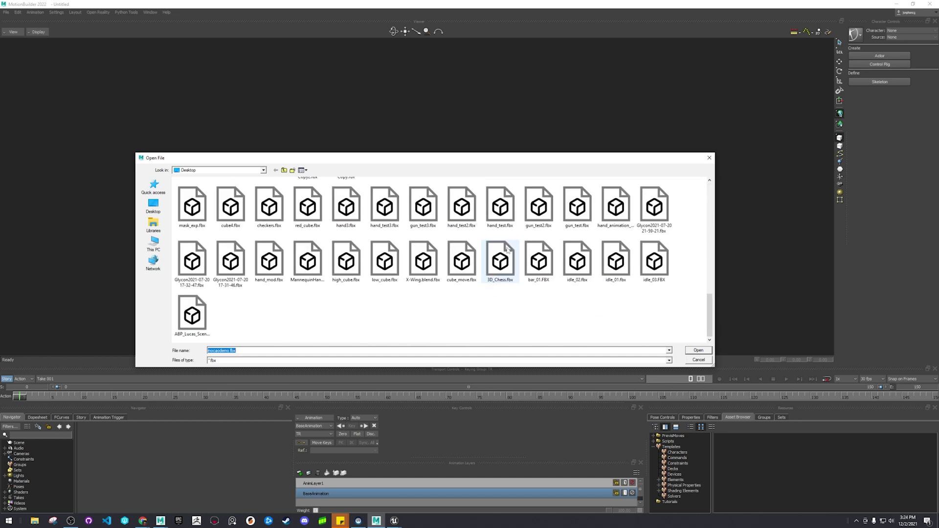
{"action": "left_click", "coordinate": [498, 318]}
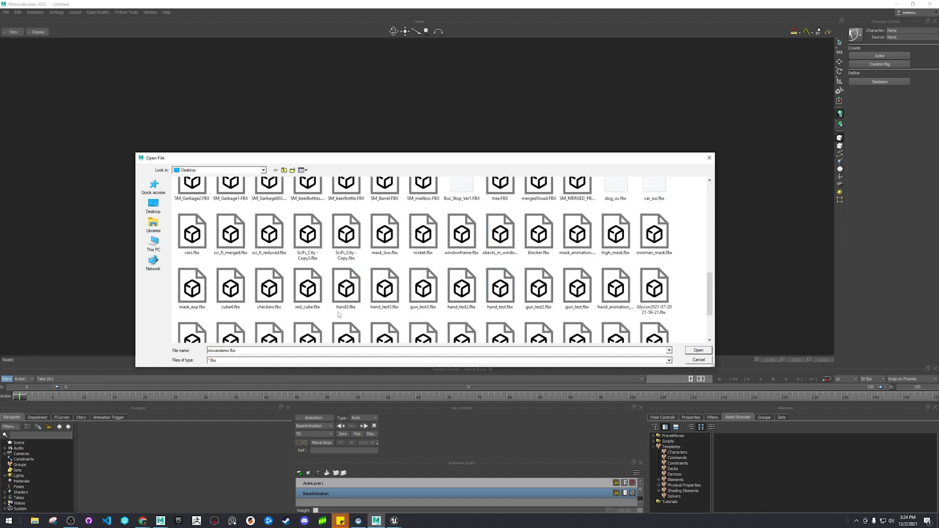
{"action": "scroll", "coordinate": [331, 314], "scroll_direction": "up", "scroll_amount": 9}
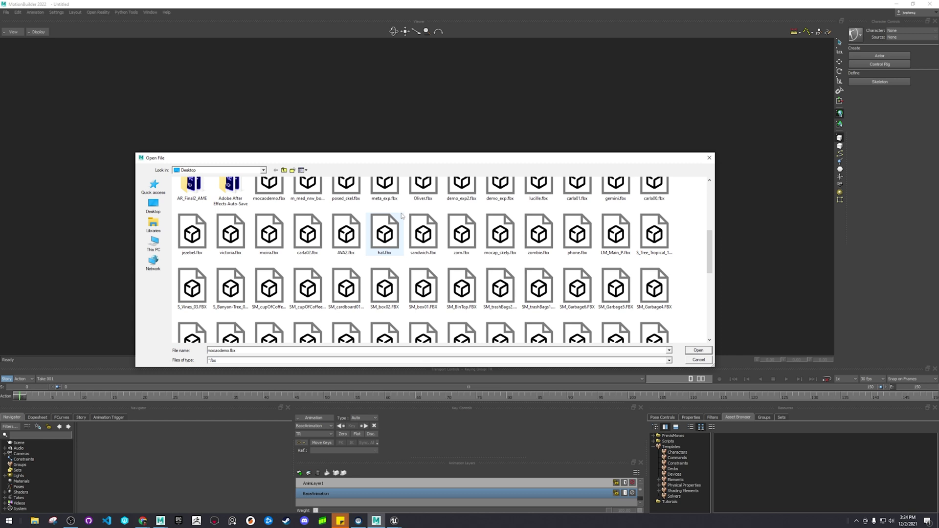
{"action": "left_click_drag", "start_coordinate": [710, 255], "coordinate": [713, 329]}
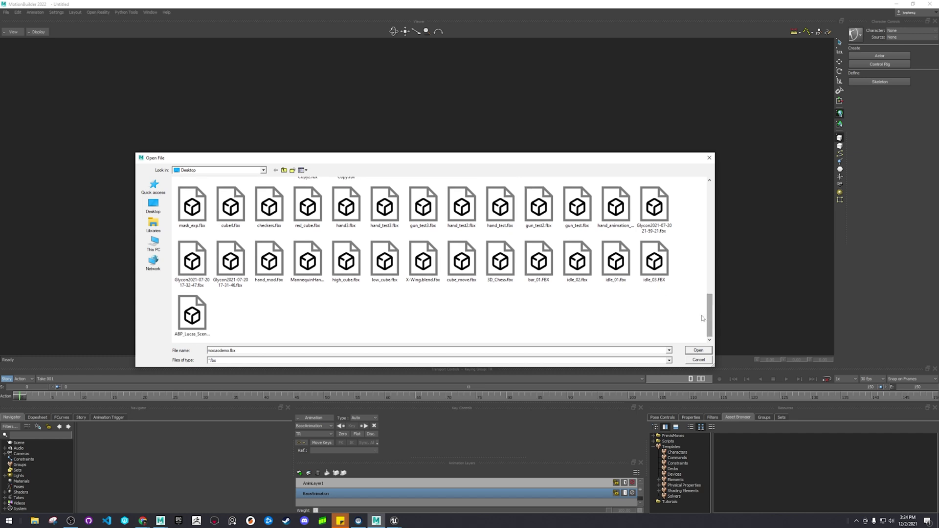
{"action": "scroll", "coordinate": [703, 318], "scroll_direction": "up", "scroll_amount": 1}
{"action": "left_click_drag", "start_coordinate": [712, 305], "coordinate": [714, 243]}
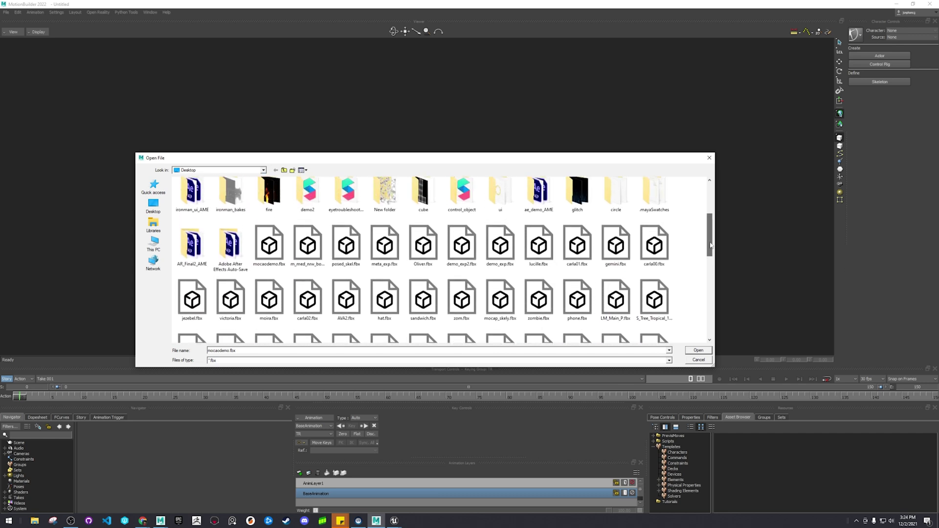
{"action": "left_click", "coordinate": [312, 245]}
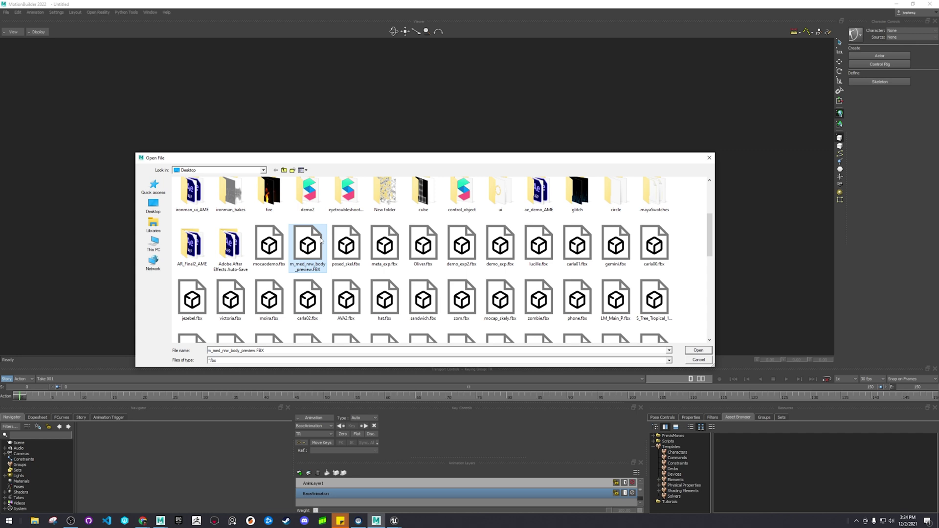
{"action": "double_click", "coordinate": [313, 250]}
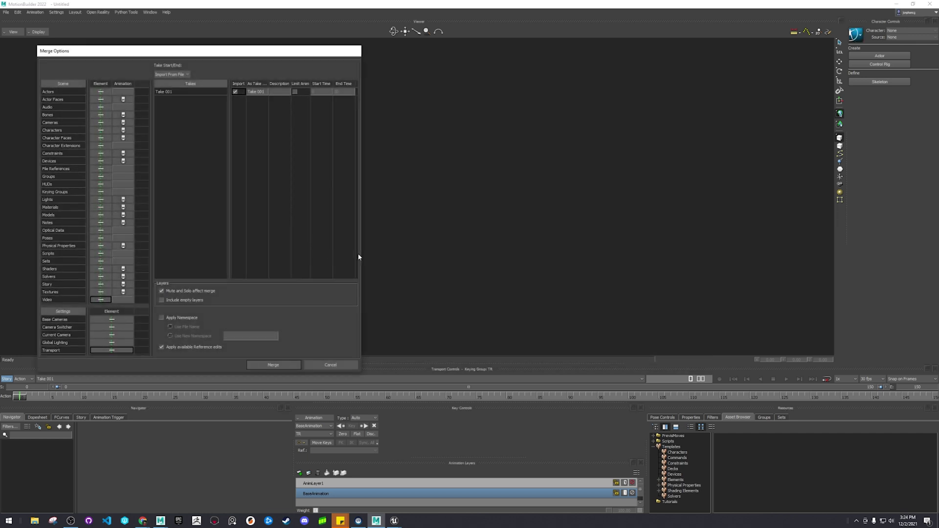
Step: Confirm the body merge, then merge posed_skel.fbx into the scene as well
{"action": "left_click", "coordinate": [282, 365]}
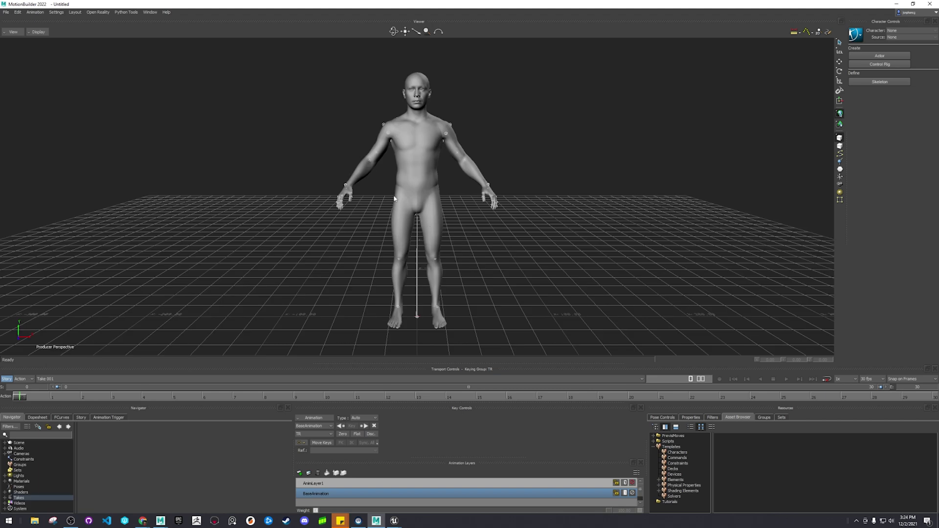
{"action": "left_click", "coordinate": [6, 12]}
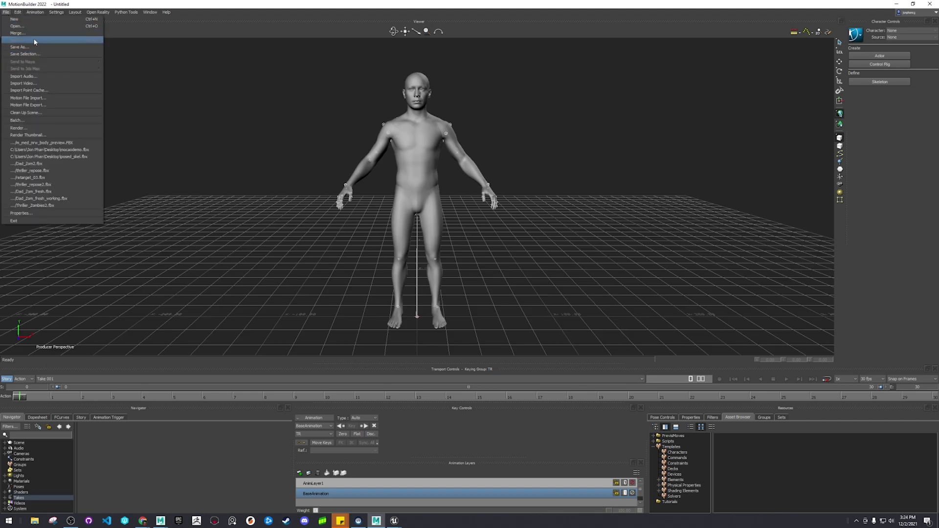
{"action": "left_click", "coordinate": [68, 39]}
{"action": "scroll", "coordinate": [406, 279], "scroll_direction": "down", "scroll_amount": 3}
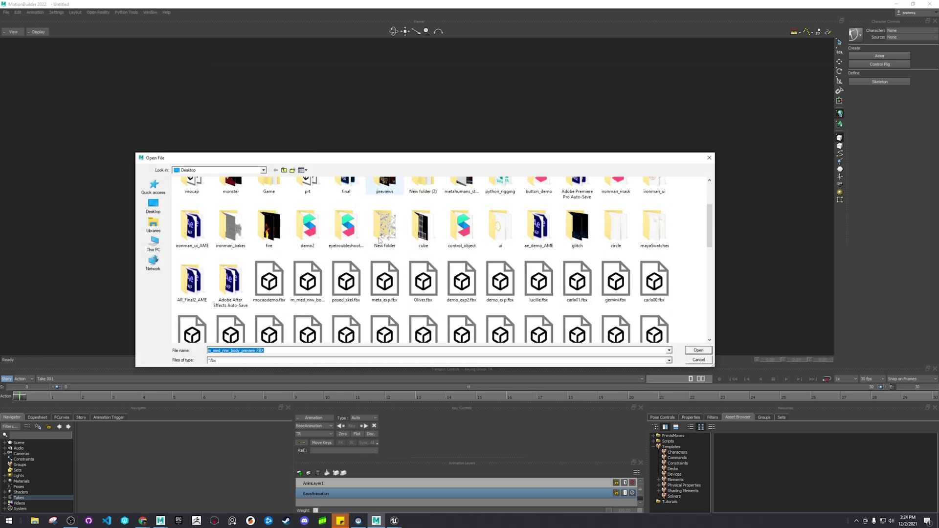
{"action": "left_click", "coordinate": [352, 283]}
{"action": "double_click", "coordinate": [351, 282]}
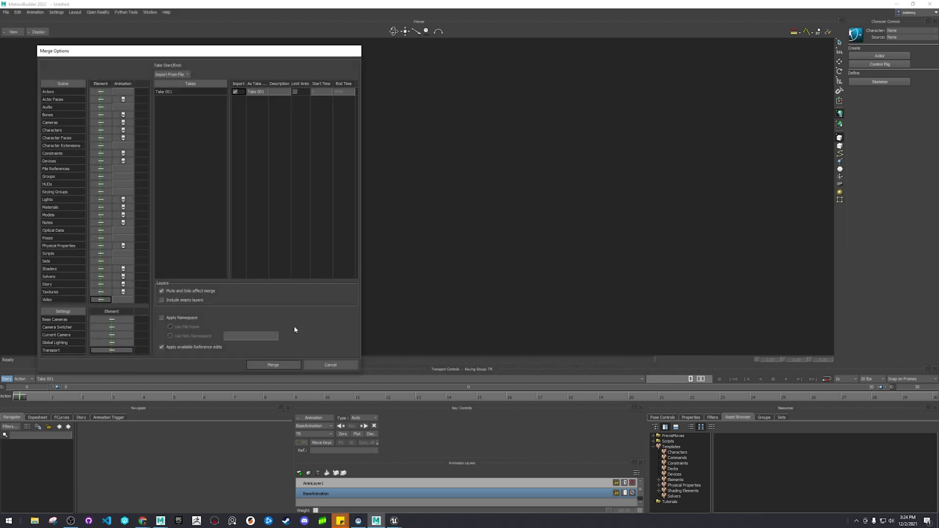
{"action": "left_click", "coordinate": [286, 366]}
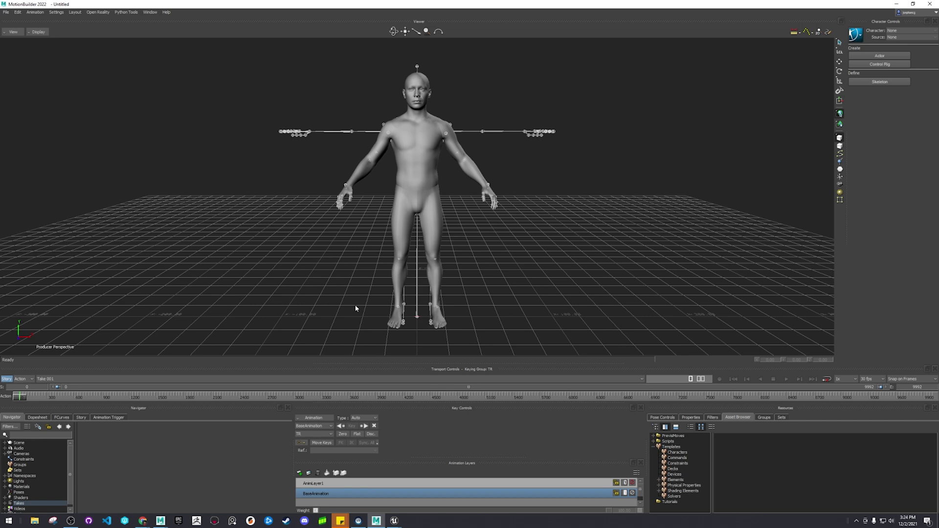
Step: Orbit the viewer, scrub to frame 217 and back to 0, then zoom out to the torso and legs
{"action": "middle_click_drag", "start_coordinate": [355, 308], "coordinate": [281, 339]}
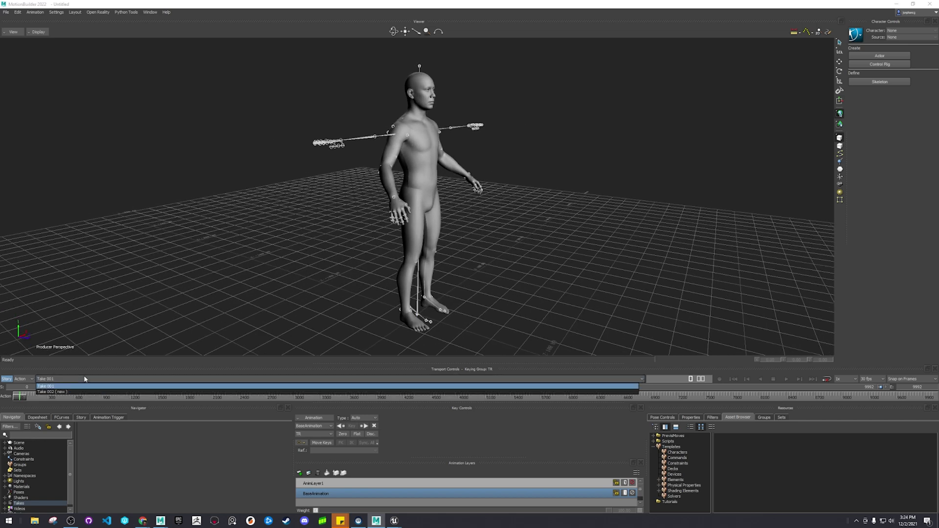
{"action": "mouse_move", "coordinate": [23, 399]}
{"action": "left_mouse_down"}
{"action": "mouse_move", "coordinate": [256, 395]}
{"action": "mouse_move", "coordinate": [10, 406]}
{"action": "left_mouse_up"}
{"action": "scroll", "coordinate": [363, 281], "scroll_direction": "down", "scroll_amount": 6}
{"action": "scroll", "coordinate": [374, 286], "scroll_direction": "up", "scroll_amount": 1}
{"action": "left_click_drag", "start_coordinate": [319, 270], "coordinate": [272, 268], "text": "alt"}
{"action": "scroll", "coordinate": [419, 211], "scroll_direction": "up", "scroll_amount": 10}
{"action": "middle_click_drag", "start_coordinate": [419, 211], "coordinate": [441, 215], "text": "alt"}
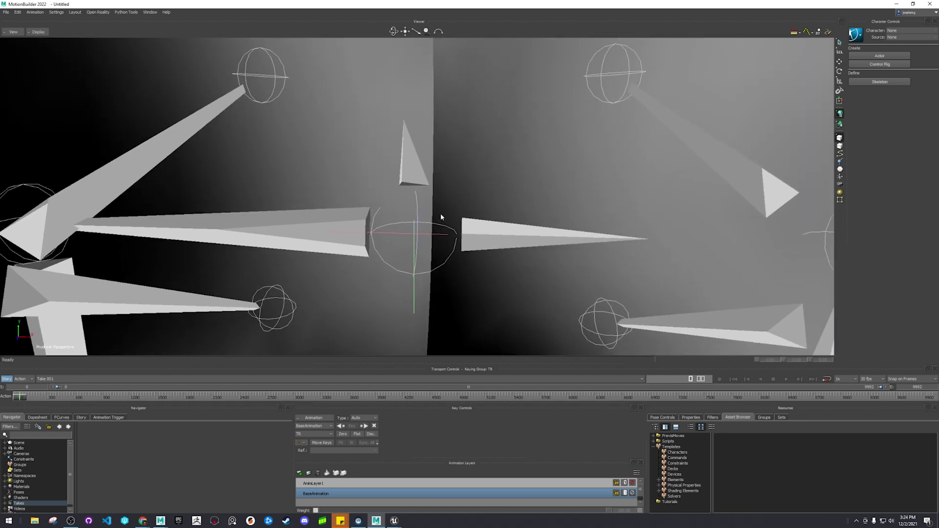
{"action": "right_click_drag", "start_coordinate": [440, 214], "coordinate": [121, 199], "text": "alt"}
{"action": "right_click_drag", "start_coordinate": [406, 185], "coordinate": [120, 359], "text": "alt"}
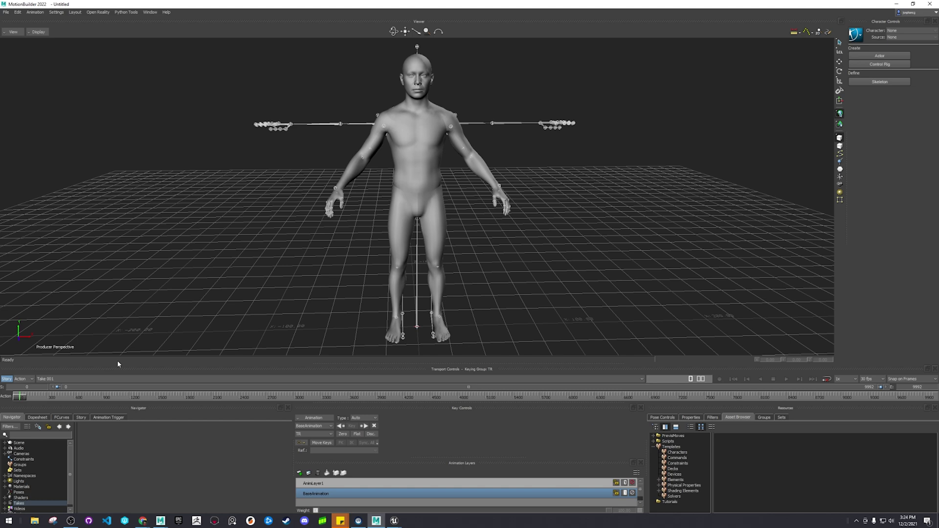
Step: Enlarge the Navigator and expand Scene, pose_demo:Root and Jon_Hips
{"action": "left_click_drag", "start_coordinate": [118, 363], "coordinate": [113, 253]}
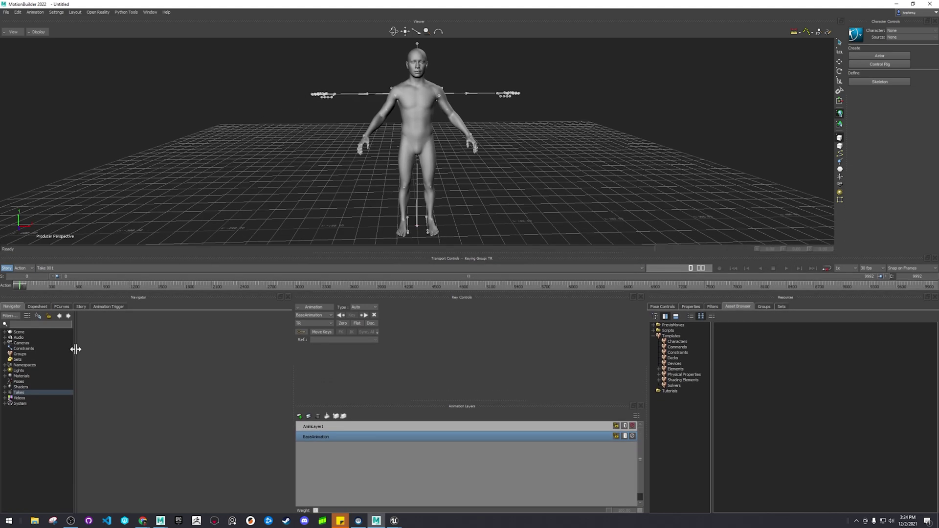
{"action": "left_click_drag", "start_coordinate": [76, 348], "coordinate": [146, 349]}
{"action": "left_click", "coordinate": [9, 334]}
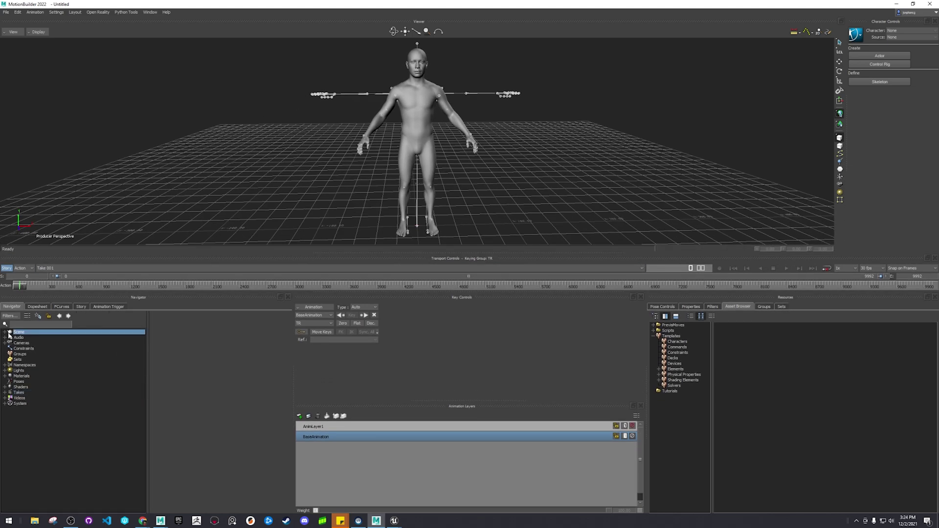
{"action": "left_click", "coordinate": [5, 333]}
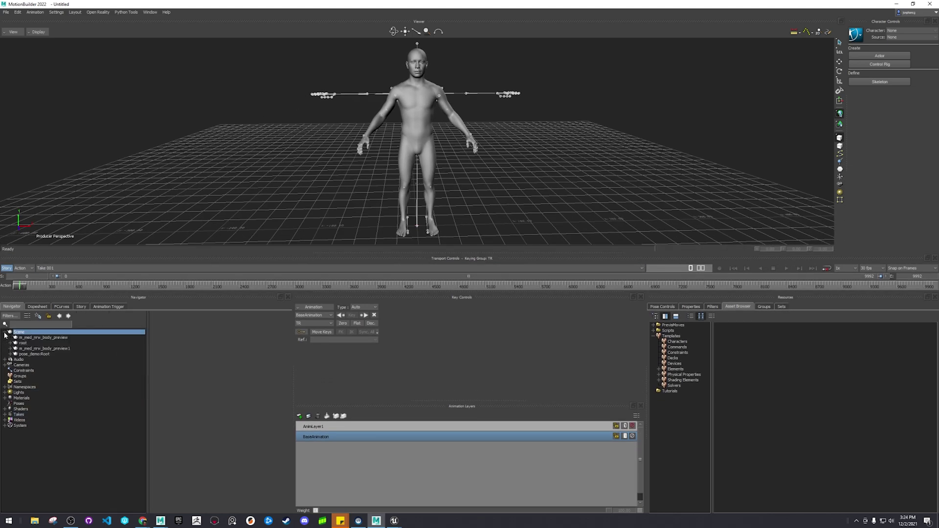
{"action": "left_click", "coordinate": [42, 348]}
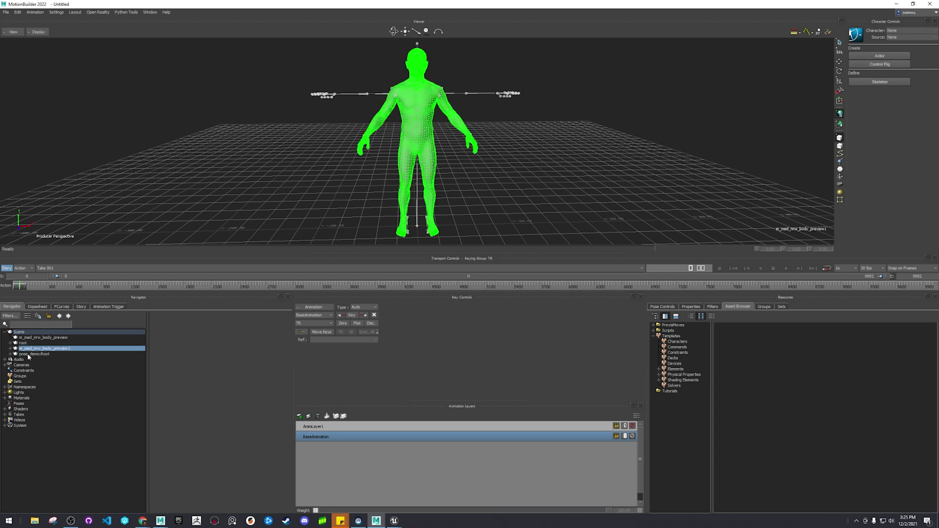
{"action": "left_click", "coordinate": [28, 355]}
{"action": "left_click", "coordinate": [10, 354]}
{"action": "left_click", "coordinate": [18, 360]}
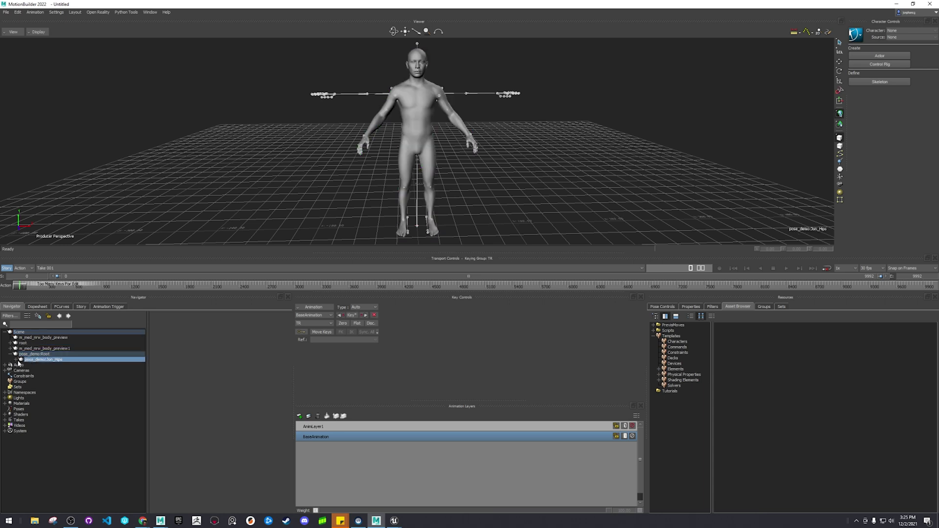
{"action": "left_click", "coordinate": [16, 360]}
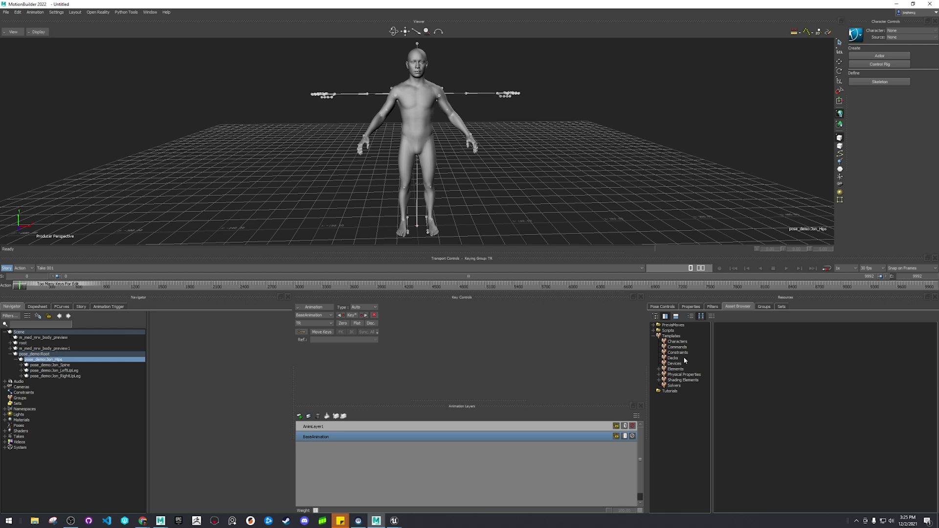
Step: Inspect the m_med_nrw_body_preview node and its root joint through selections and right-click menus
{"action": "left_click", "coordinate": [44, 337]}
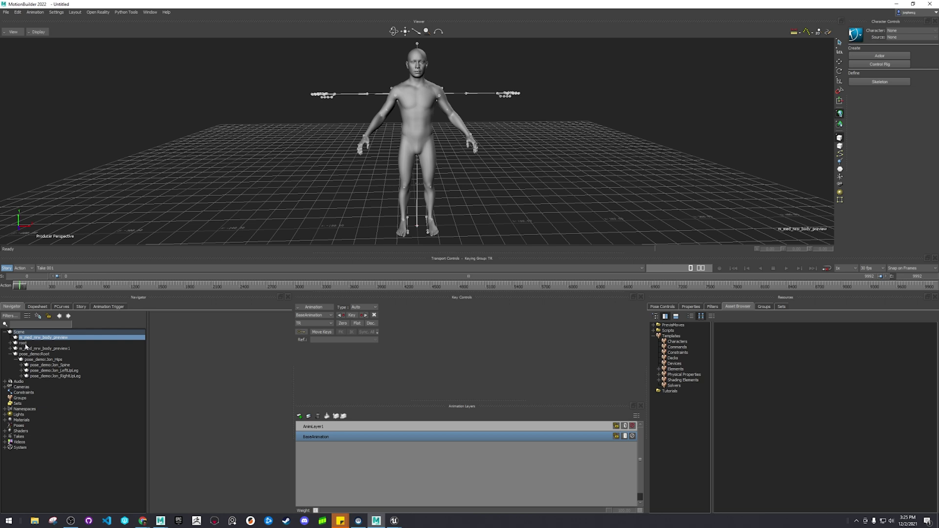
{"action": "left_click", "coordinate": [26, 344], "text": "ctrl"}
{"action": "right_click", "coordinate": [25, 344]}
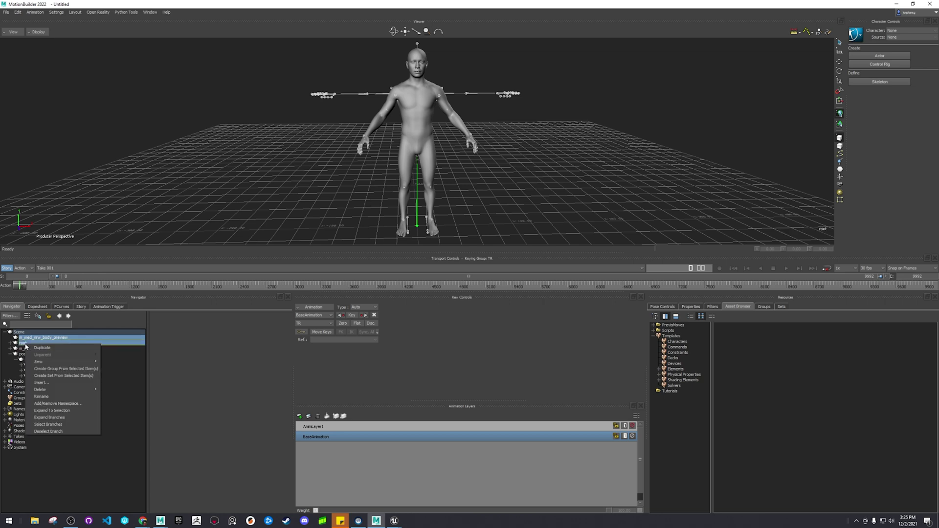
{"action": "left_click", "coordinate": [26, 345]}
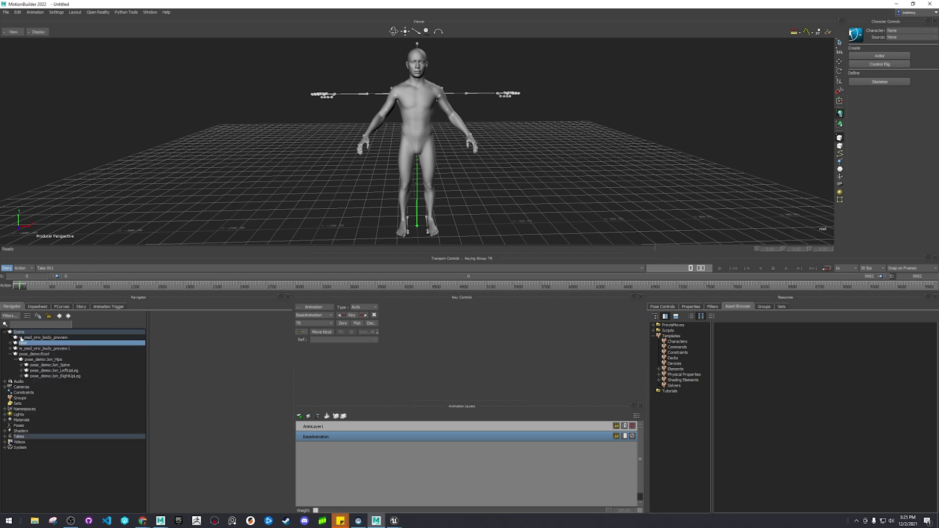
{"action": "left_click", "coordinate": [21, 338]}
{"action": "left_click", "coordinate": [19, 344]}
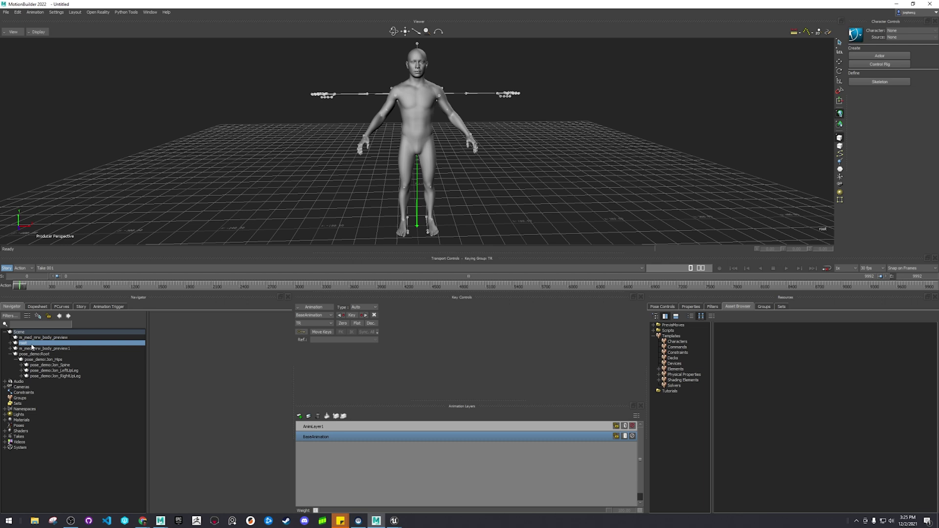
{"action": "left_click", "coordinate": [11, 344]}
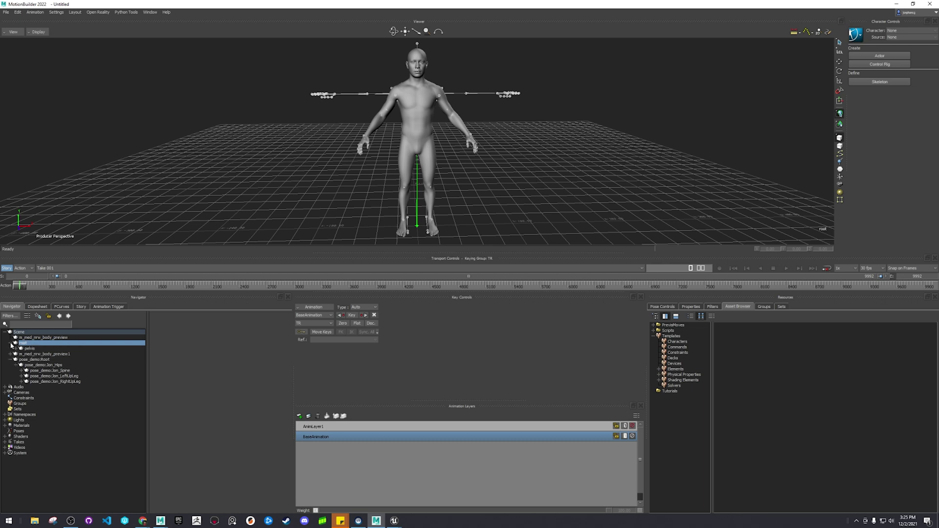
{"action": "left_click", "coordinate": [12, 345]}
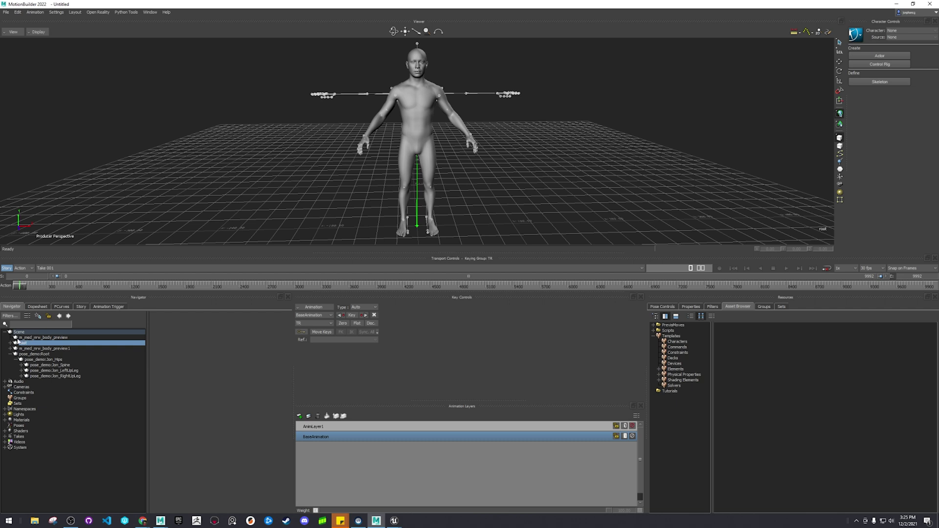
{"action": "right_click", "coordinate": [17, 345]}
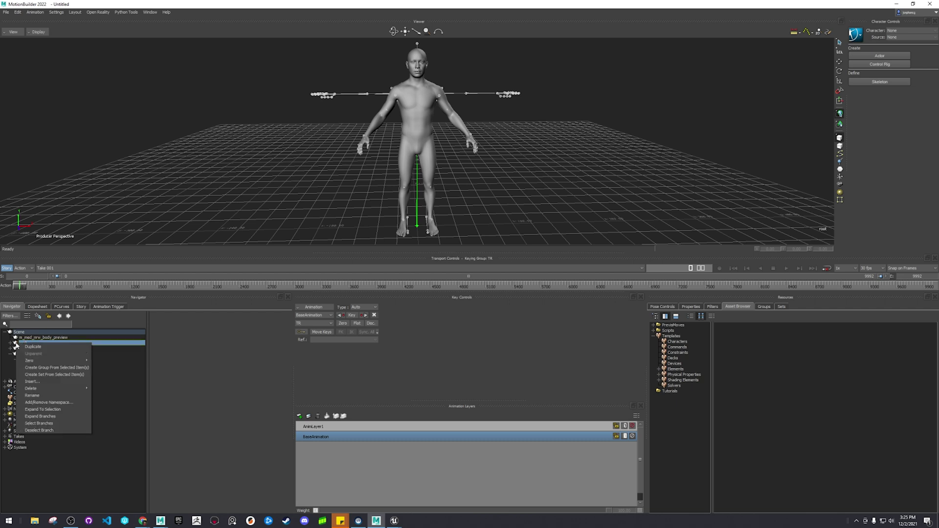
{"action": "left_click", "coordinate": [16, 345]}
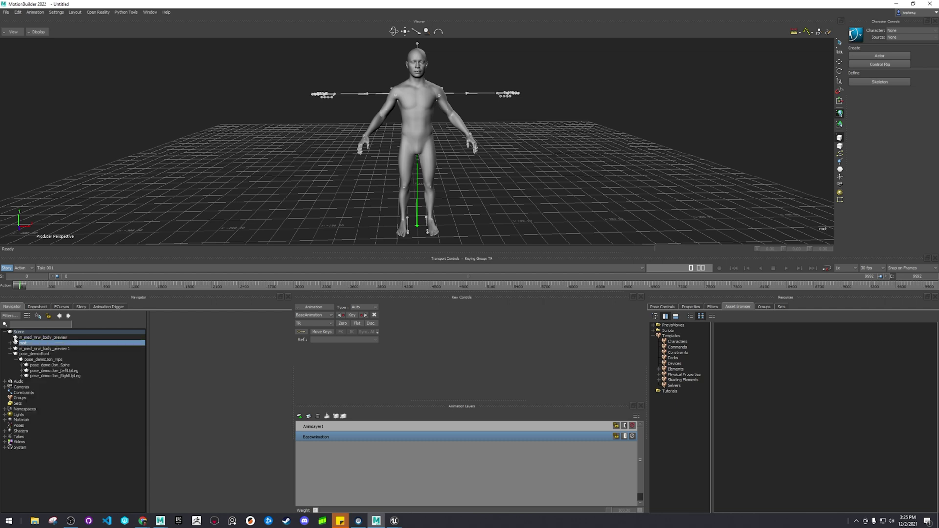
{"action": "left_click", "coordinate": [29, 338]}
{"action": "right_click", "coordinate": [17, 341]}
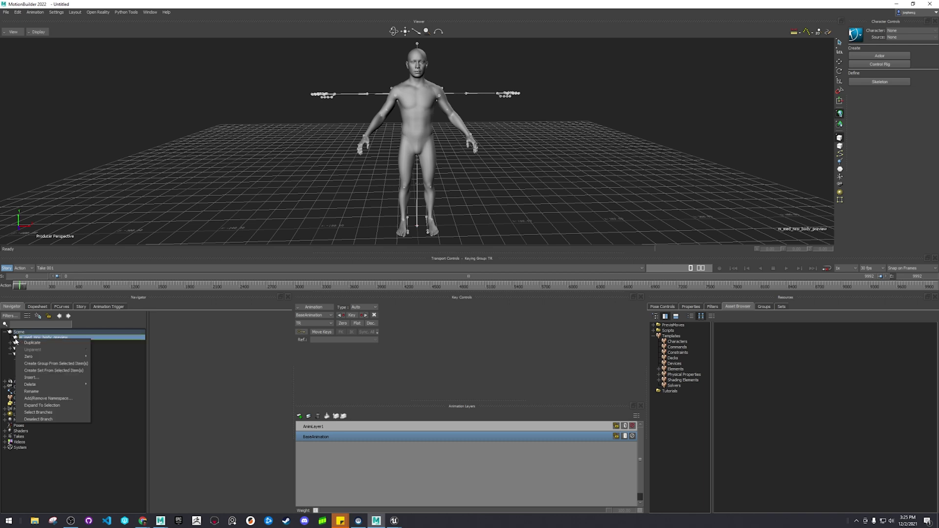
Step: Trial-move the body's root away from the skeleton, scrub the timeline, then undo the move
{"action": "key", "text": "Escape"}
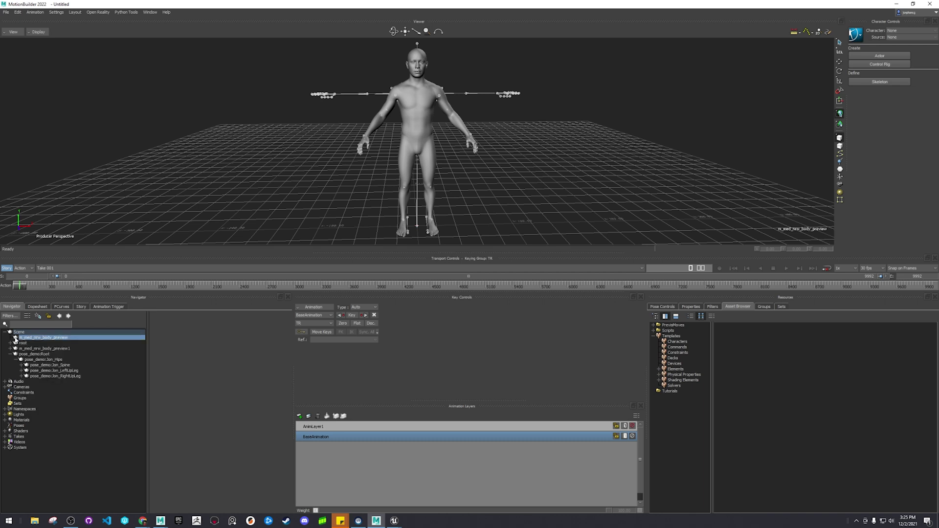
{"action": "left_click_drag", "start_coordinate": [368, 174], "coordinate": [494, 151], "text": "alt"}
{"action": "right_click_drag", "start_coordinate": [578, 137], "coordinate": [552, 126], "text": "alt"}
{"action": "middle_click_drag", "start_coordinate": [551, 127], "coordinate": [524, 132], "text": "alt"}
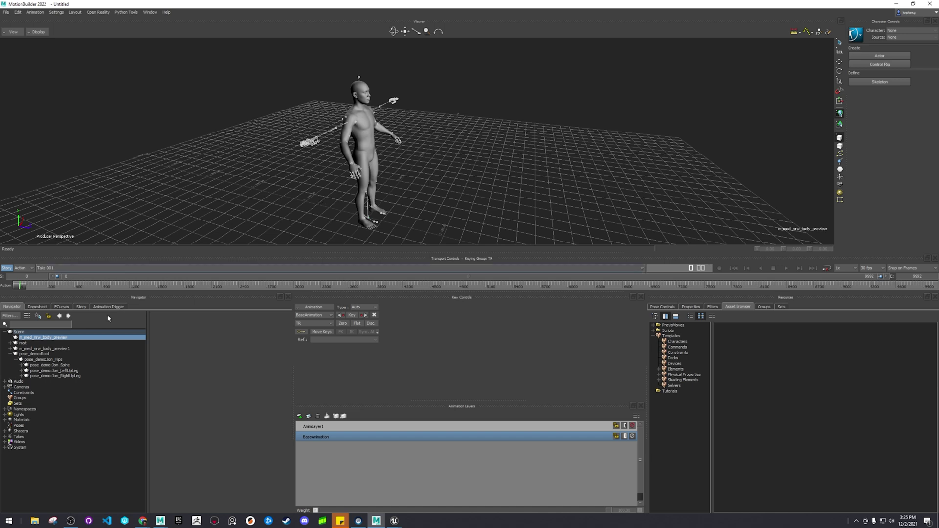
{"action": "left_click", "coordinate": [23, 343]}
{"action": "key", "text": "t"}
{"action": "left_click_drag", "start_coordinate": [381, 211], "coordinate": [254, 206]}
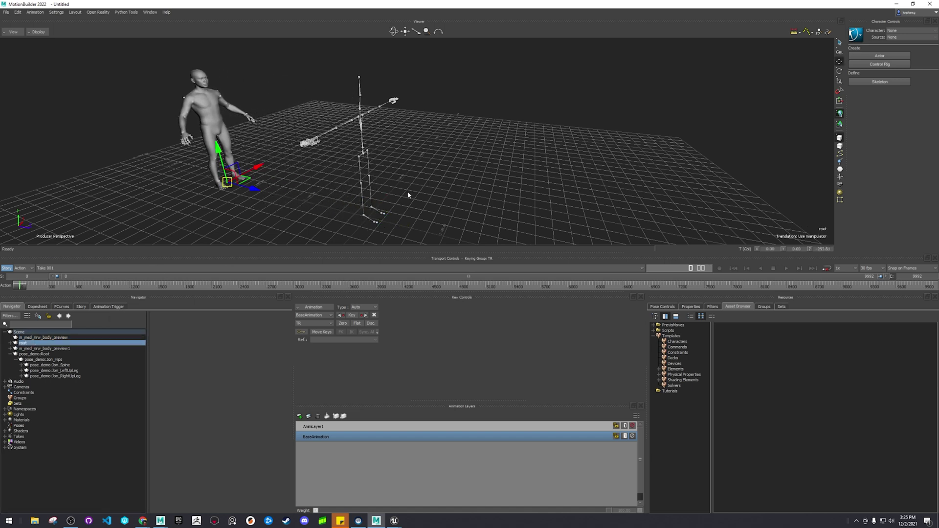
{"action": "mouse_move", "coordinate": [23, 288]}
{"action": "left_mouse_down"}
{"action": "mouse_move", "coordinate": [64, 288]}
{"action": "mouse_move", "coordinate": [17, 286]}
{"action": "left_mouse_up"}
{"action": "key", "text": "ctrl+z"}
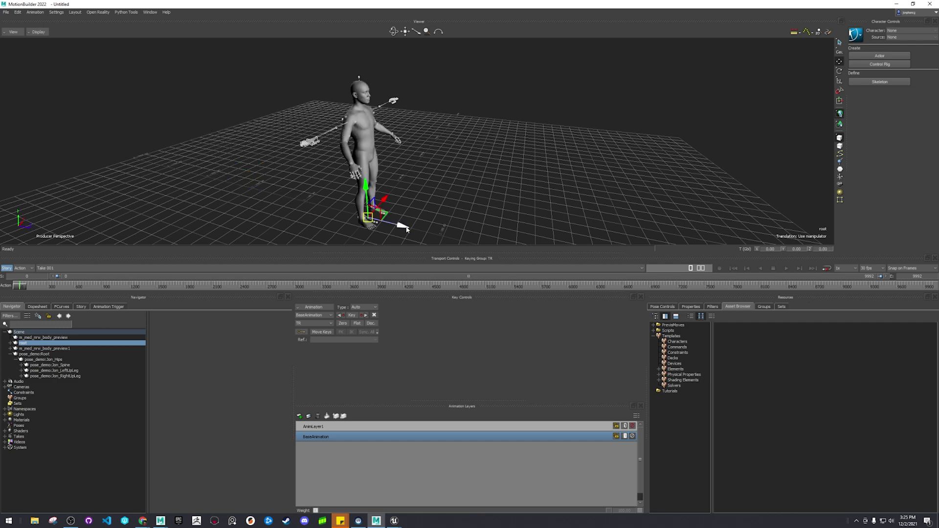
Step: Drag the body root back along Z to -204.10 and frame body and skeleton
{"action": "left_click_drag", "start_coordinate": [406, 227], "coordinate": [280, 209]}
{"action": "left_click_drag", "start_coordinate": [280, 209], "coordinate": [367, 201], "text": "alt"}
{"action": "middle_click_drag", "start_coordinate": [368, 201], "coordinate": [402, 184], "text": "alt"}
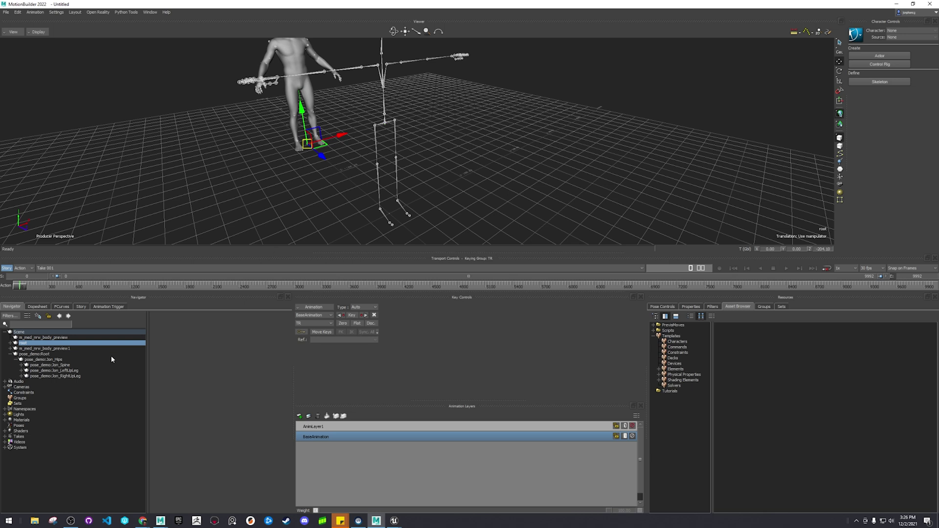
Step: Drag the Character template from Templates > Characters onto the selected pose_demo:Jon_Hips joint
{"action": "left_click", "coordinate": [59, 360]}
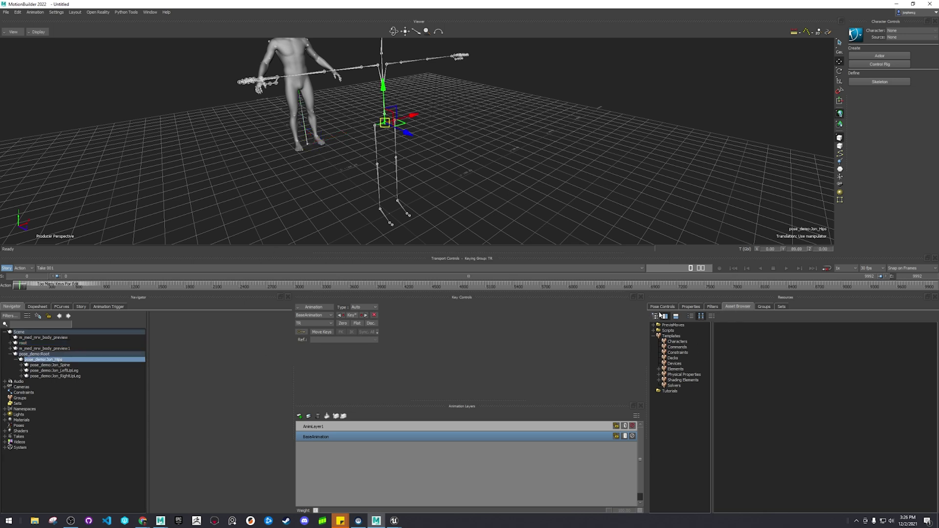
{"action": "left_click", "coordinate": [677, 342]}
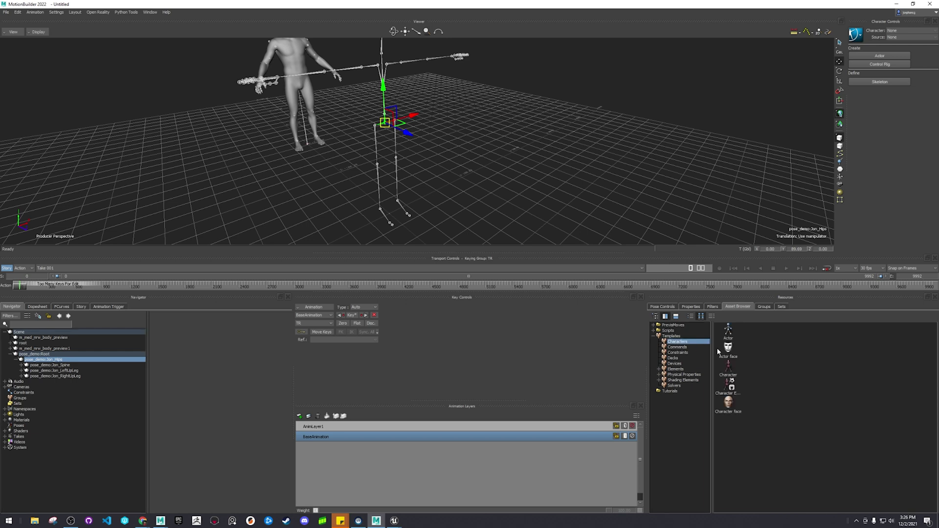
{"action": "left_click", "coordinate": [730, 370]}
{"action": "left_click_drag", "start_coordinate": [727, 370], "coordinate": [85, 362]}
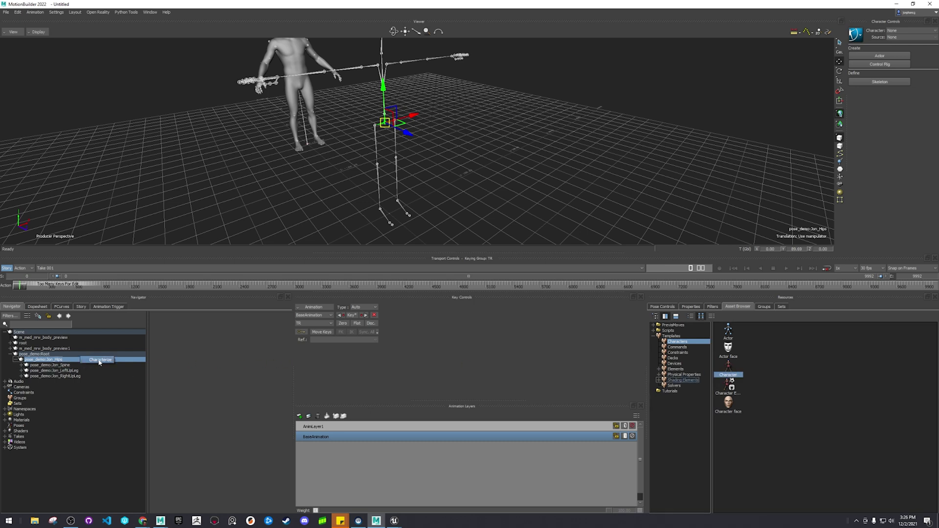
Step: Characterize the Jon skeleton as Biped and confirm the Definition tab reports it valid
{"action": "left_click", "coordinate": [99, 360]}
{"action": "left_click", "coordinate": [435, 282]}
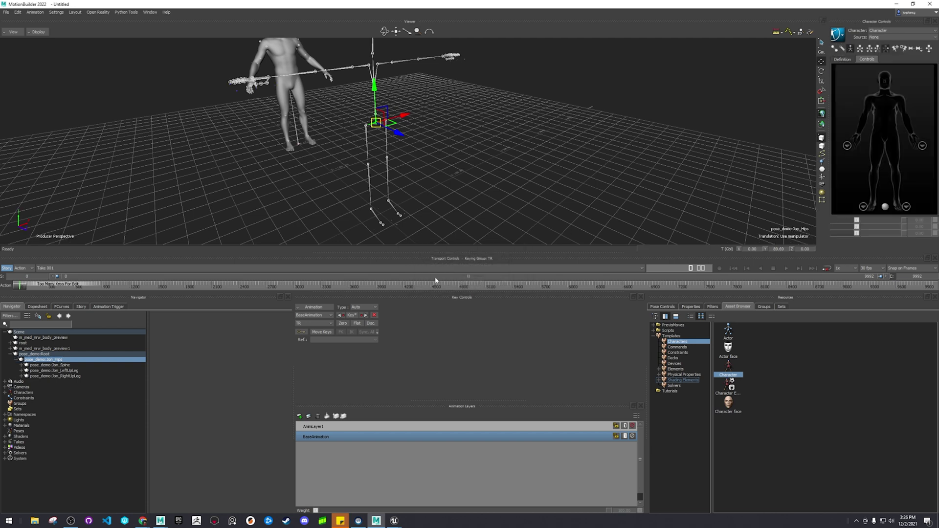
{"action": "left_click", "coordinate": [847, 59]}
{"action": "left_click_drag", "start_coordinate": [675, 138], "coordinate": [495, 145], "text": "alt"}
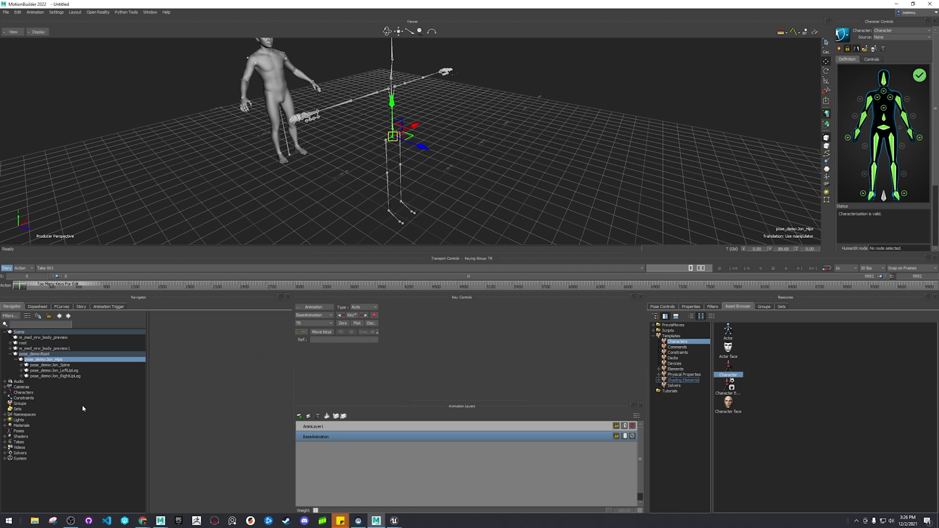
Step: Rename the Jon skeleton's Character node in the Navigator's Characters list to mocap_data
{"action": "left_click", "coordinate": [18, 392]}
{"action": "left_click", "coordinate": [5, 393]}
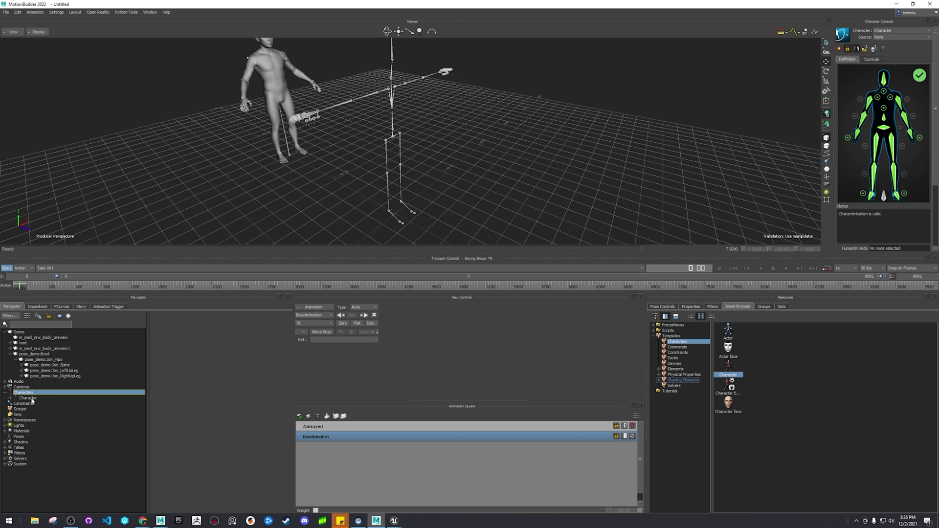
{"action": "left_click", "coordinate": [27, 398]}
{"action": "right_click", "coordinate": [31, 399]}
{"action": "left_click", "coordinate": [63, 448]}
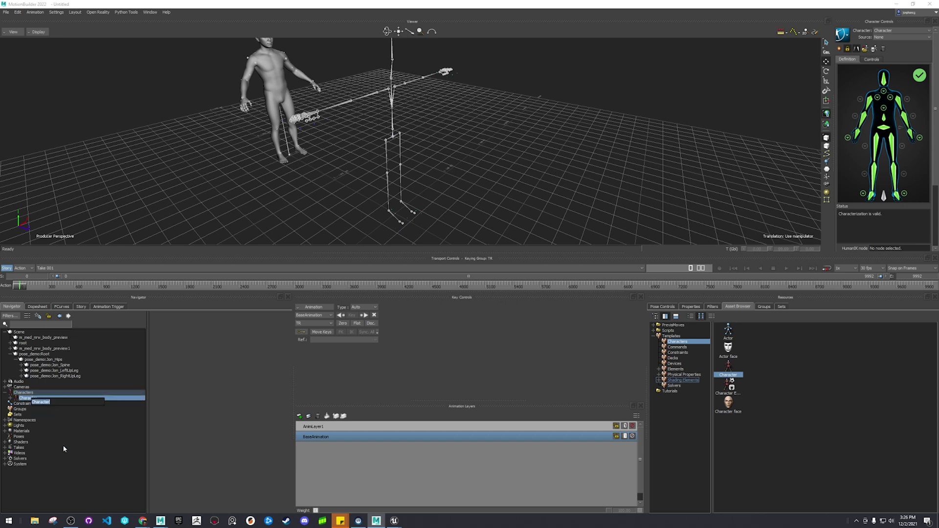
{"action": "type", "text": "mot"}
{"action": "key", "text": "Return"}
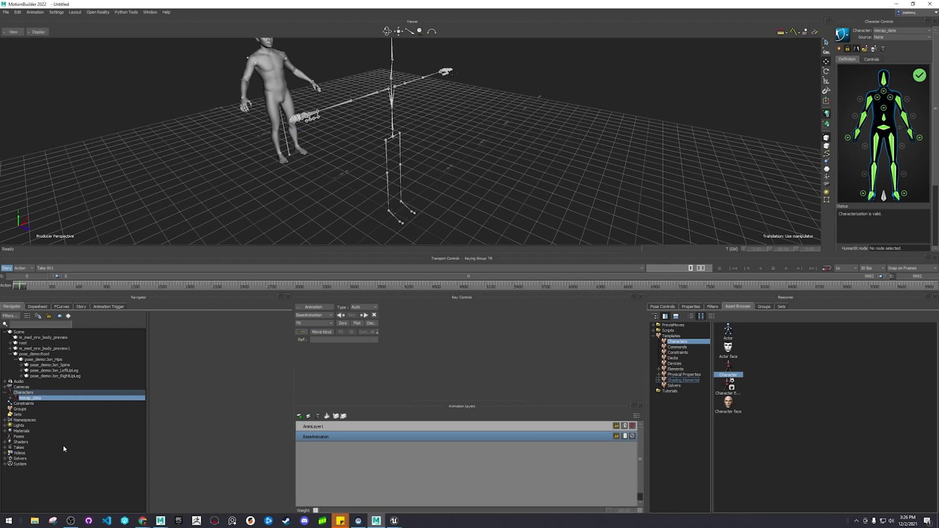
Step: Drag the MetaHuman root from the grid's left onto the origin, then orbit to check the body
{"action": "left_click", "coordinate": [46, 343]}
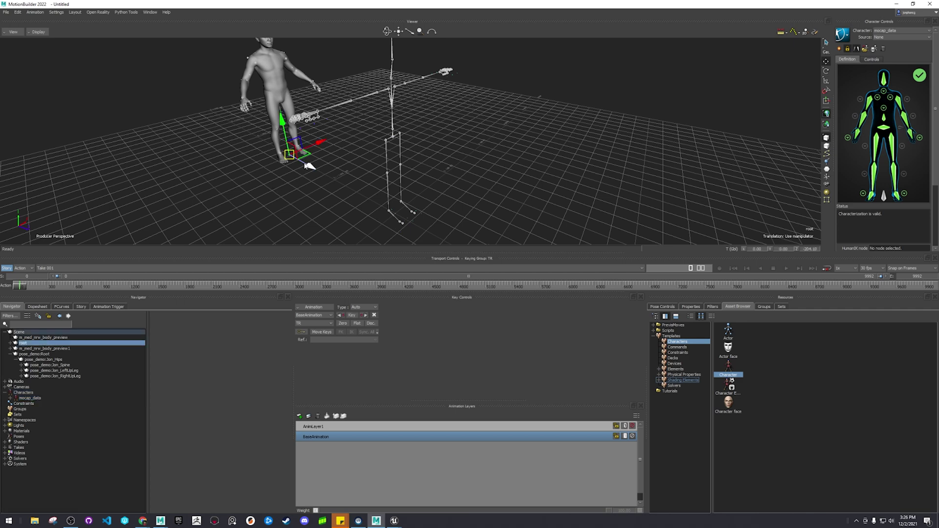
{"action": "left_click_drag", "start_coordinate": [308, 167], "coordinate": [480, 201]}
{"action": "middle_click_drag", "start_coordinate": [479, 202], "coordinate": [484, 165], "text": "alt"}
{"action": "right_click_drag", "start_coordinate": [484, 165], "coordinate": [426, 198], "text": "alt"}
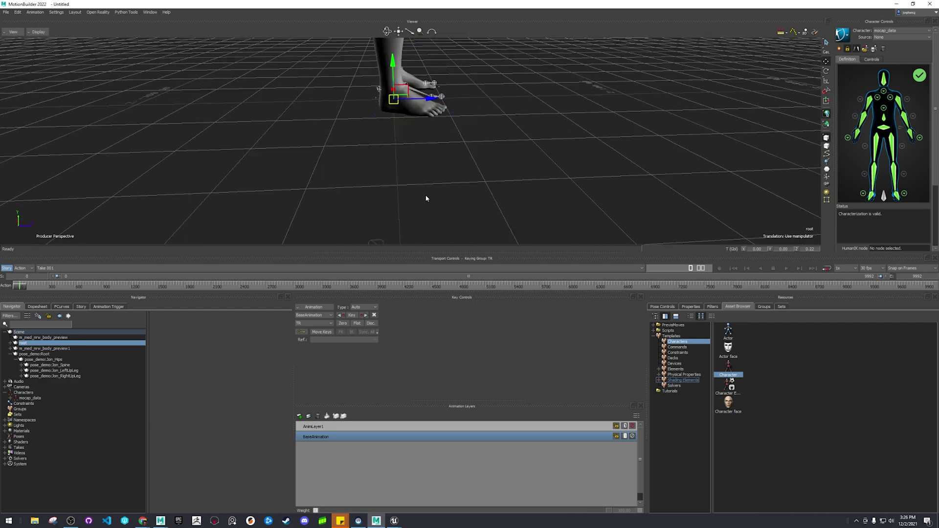
{"action": "left_click_drag", "start_coordinate": [427, 198], "coordinate": [388, 104], "text": "ctrl+shift"}
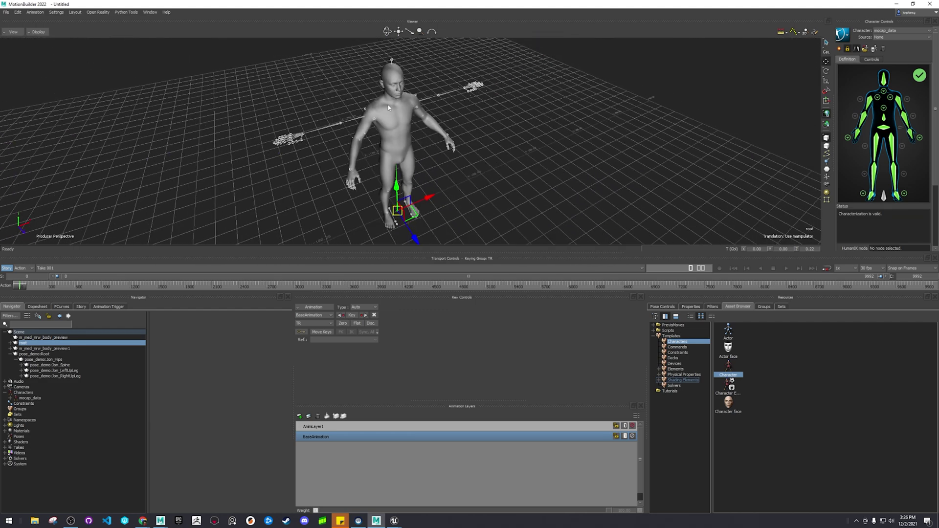
{"action": "right_click_drag", "start_coordinate": [388, 104], "coordinate": [413, 111], "text": "alt"}
{"action": "left_click_drag", "start_coordinate": [413, 112], "coordinate": [402, 109], "text": "alt"}
{"action": "middle_click_drag", "start_coordinate": [403, 109], "coordinate": [389, 131], "text": "alt"}
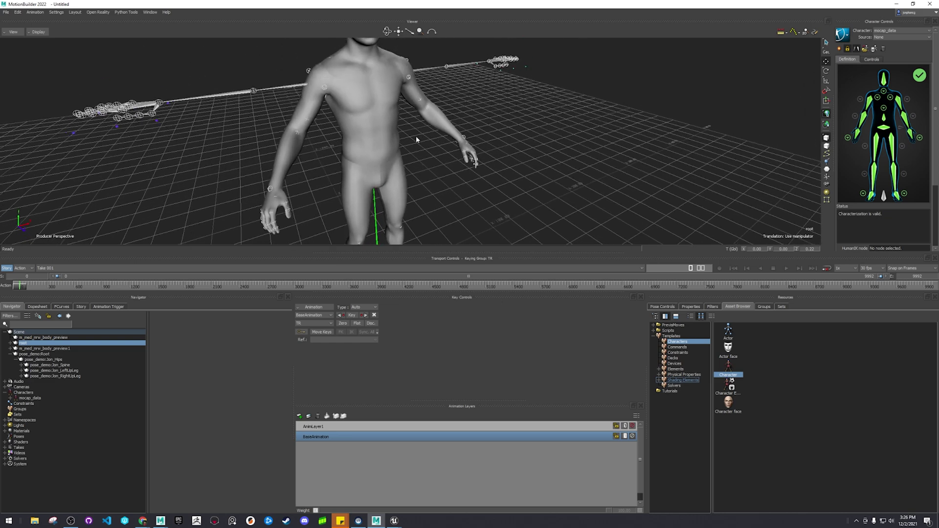
{"action": "right_click_drag", "start_coordinate": [416, 137], "coordinate": [391, 146], "text": "alt"}
{"action": "right_click_drag", "start_coordinate": [440, 188], "coordinate": [432, 176], "text": "alt"}
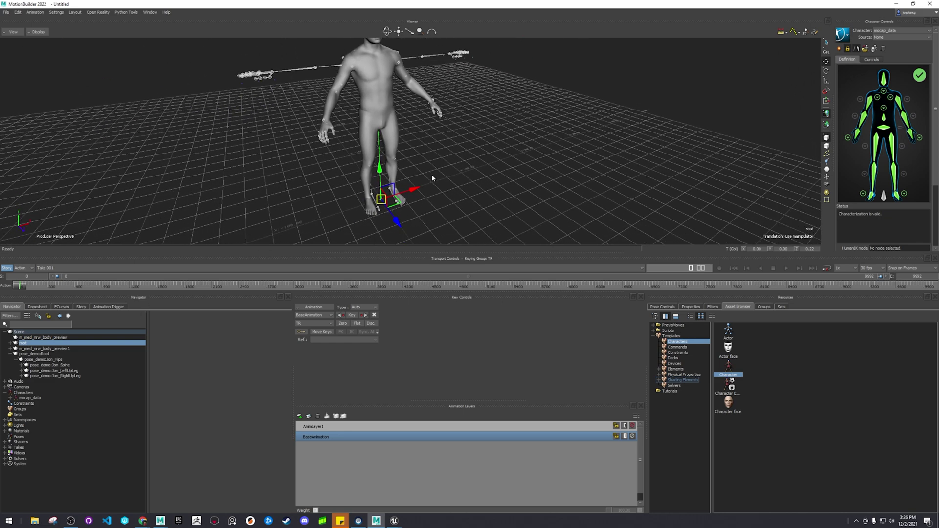
Step: Attach a new Character to the MetaHuman skeleton, characterize it, and dismiss the Missing Nodes error
{"action": "left_click", "coordinate": [14, 343]}
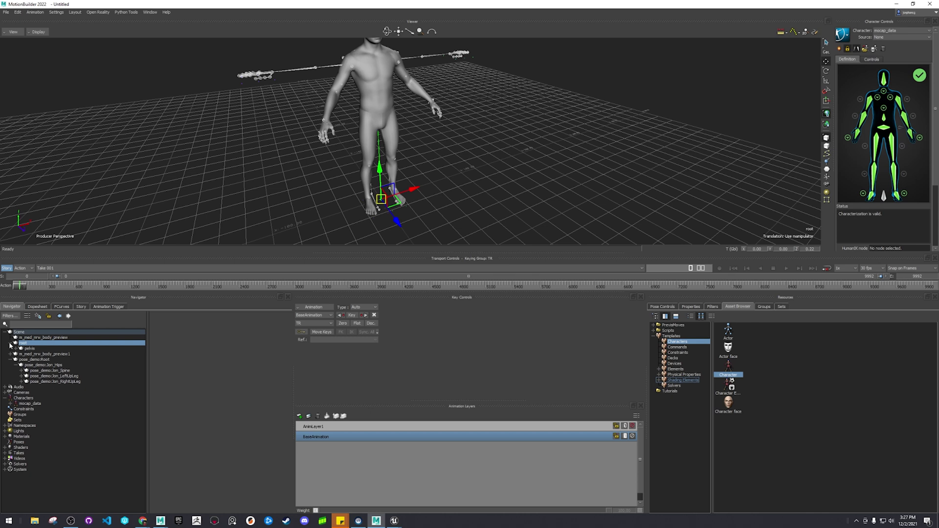
{"action": "left_click", "coordinate": [17, 348]}
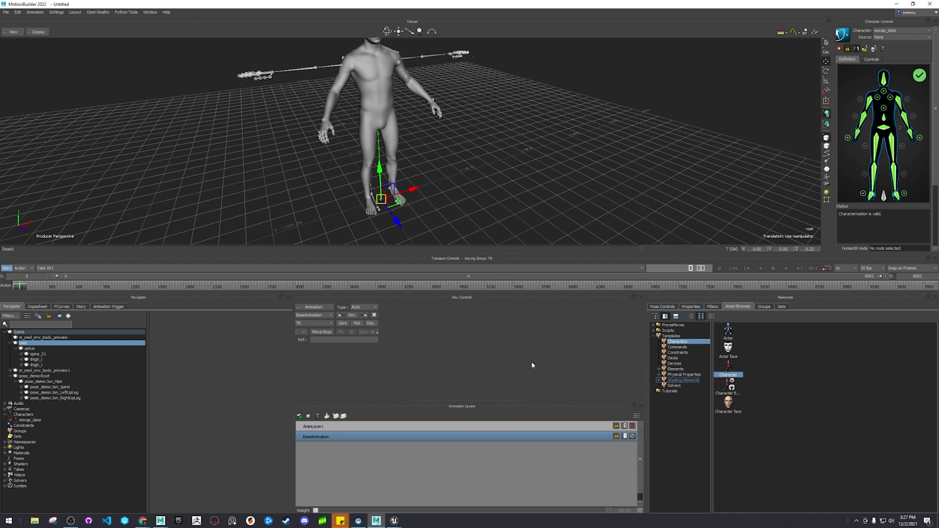
{"action": "left_click_drag", "start_coordinate": [50, 357], "coordinate": [48, 352]}
{"action": "left_click", "coordinate": [50, 348]}
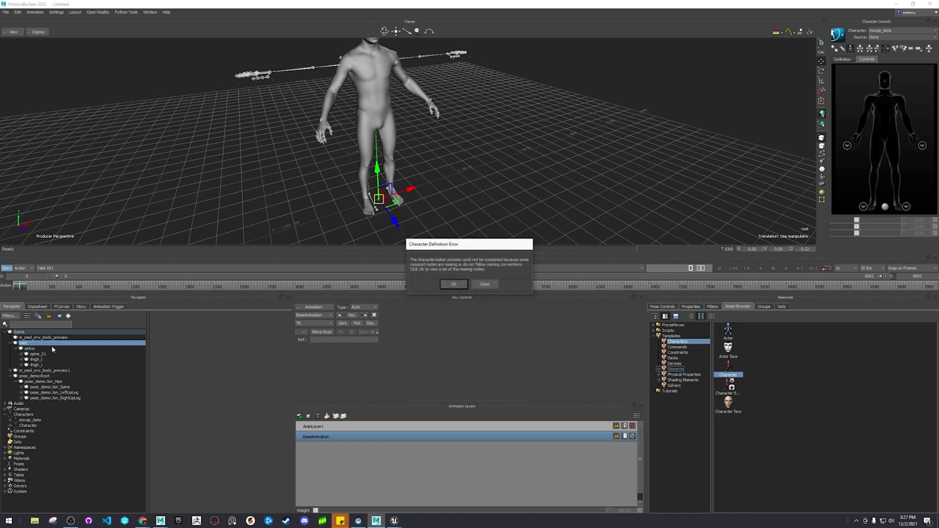
{"action": "left_click", "coordinate": [454, 285]}
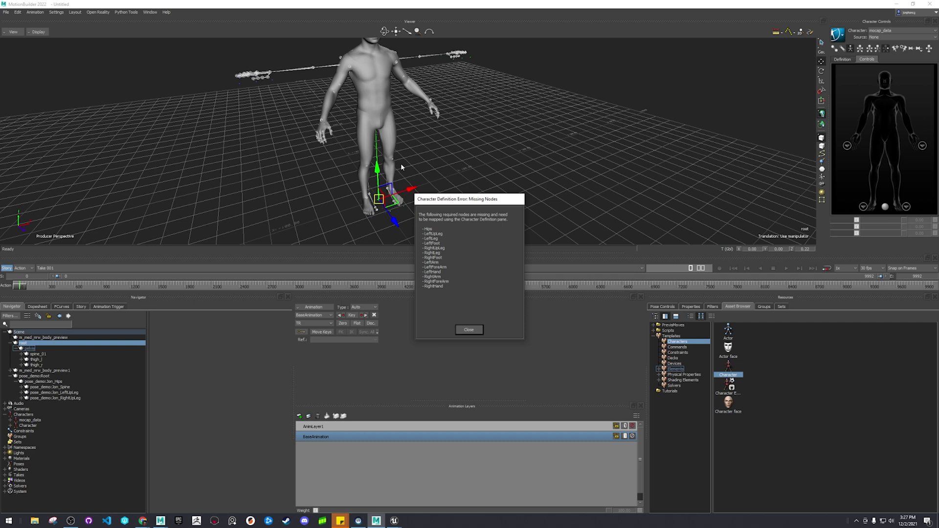
{"action": "left_click", "coordinate": [469, 330]}
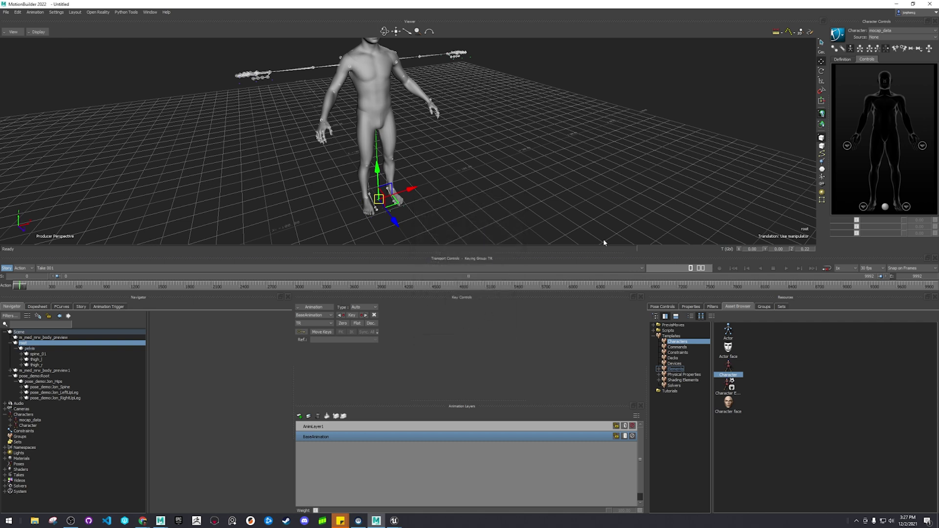
{"action": "left_click", "coordinate": [846, 61]}
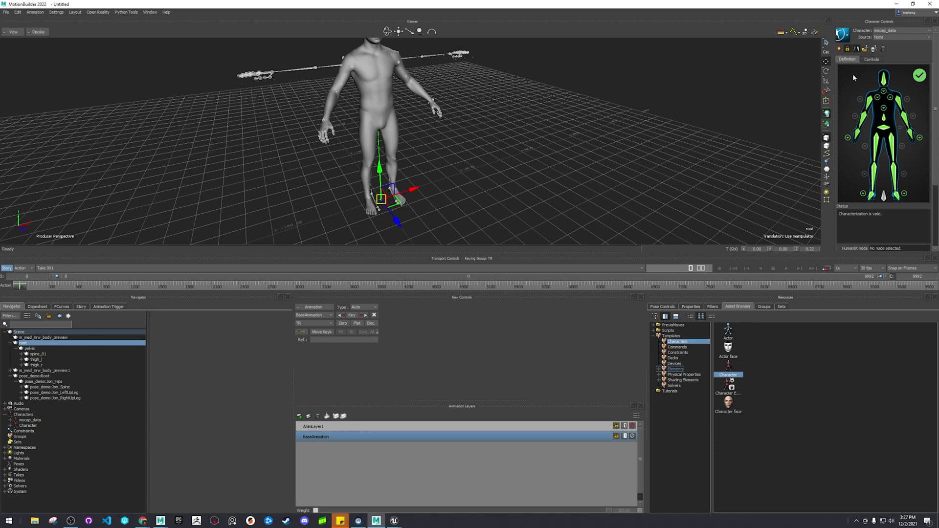
Step: Switch Character Controls to the new Character and rename it meta
{"action": "left_click", "coordinate": [900, 31]}
{"action": "left_click", "coordinate": [887, 49]}
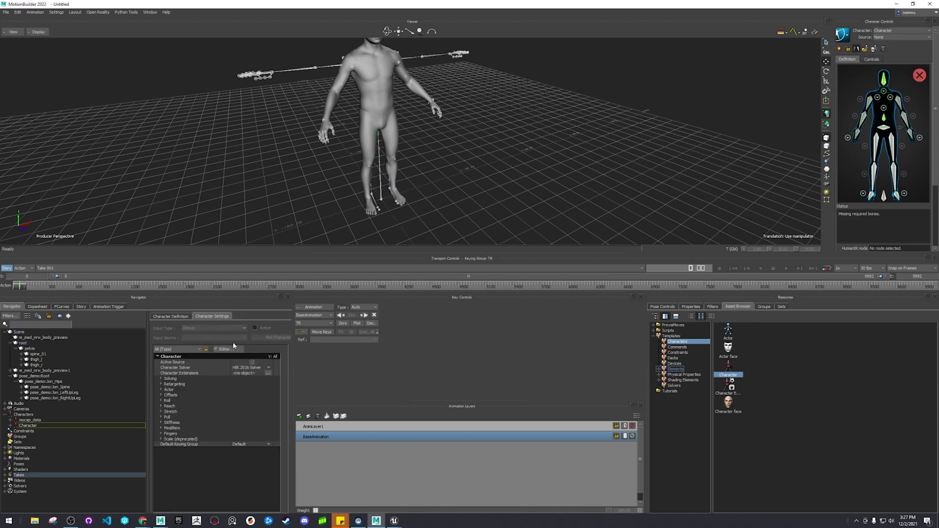
{"action": "right_click", "coordinate": [28, 425]}
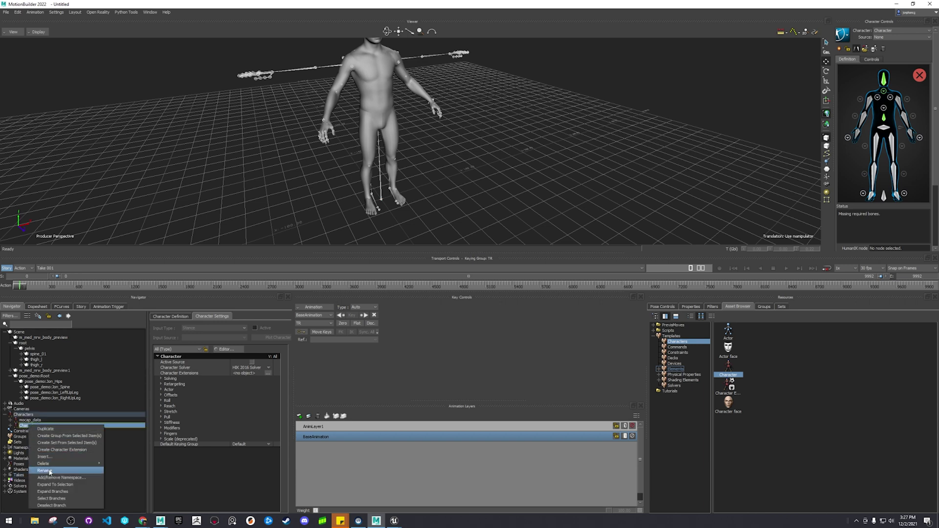
{"action": "left_click", "coordinate": [77, 470]}
{"action": "type", "text": "meta"}
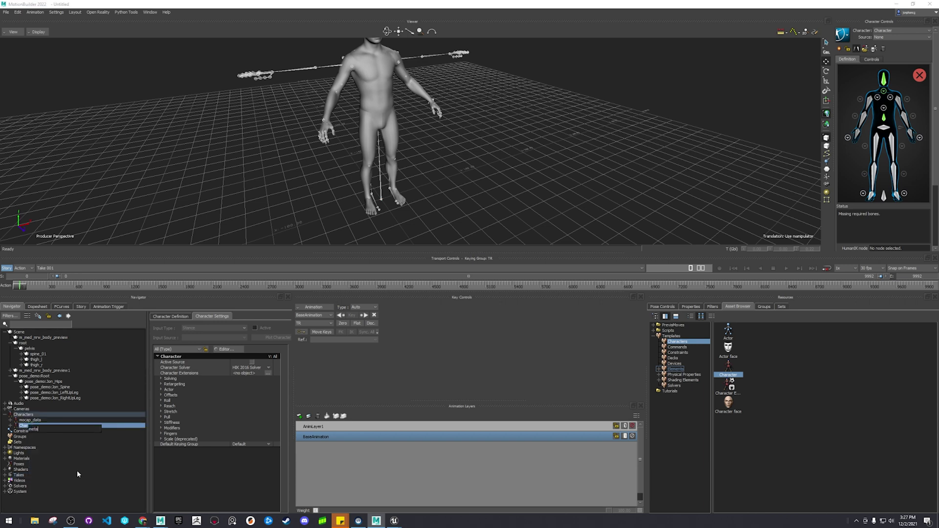
{"action": "key", "text": "Return"}
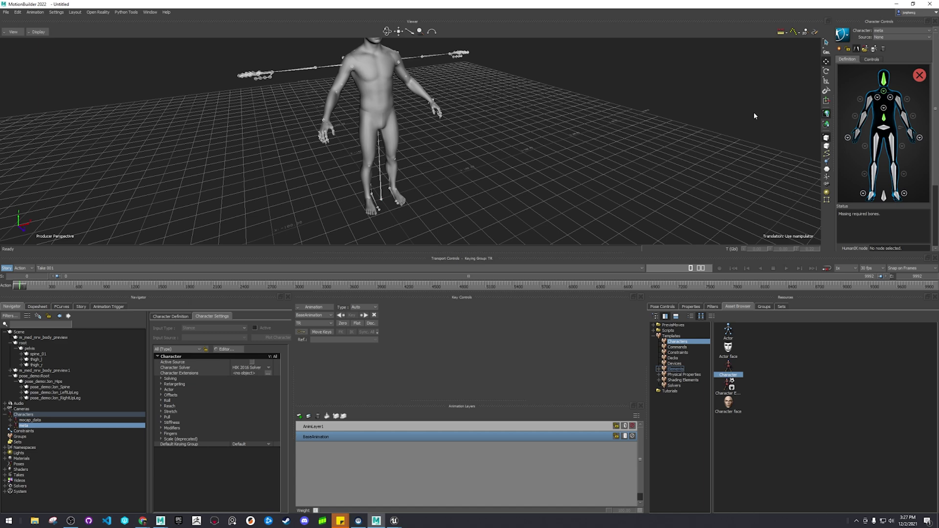
Step: Clear all existing bone mappings and assign the pelvis bone to the Hips slot
{"action": "left_click", "coordinate": [885, 80]}
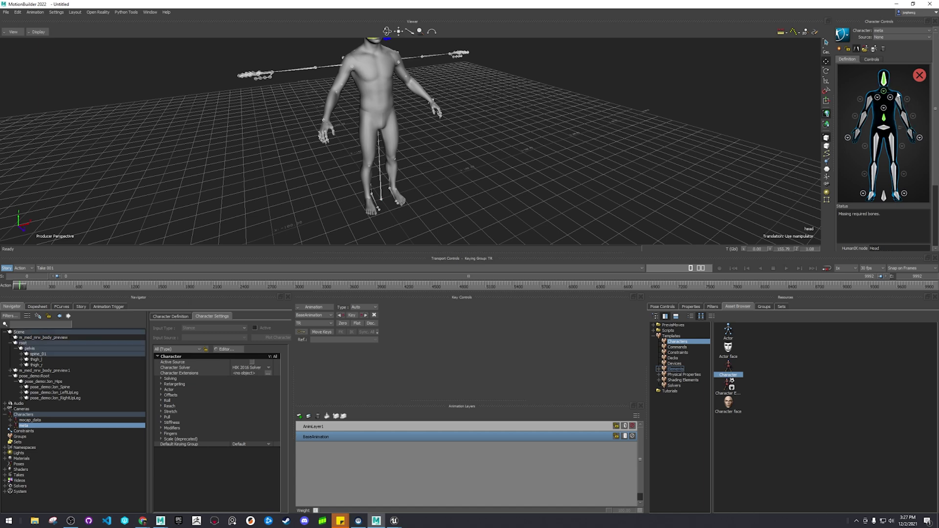
{"action": "middle_click_drag", "start_coordinate": [447, 153], "coordinate": [427, 176], "text": "alt"}
{"action": "right_click_drag", "start_coordinate": [426, 176], "coordinate": [443, 164], "text": "alt"}
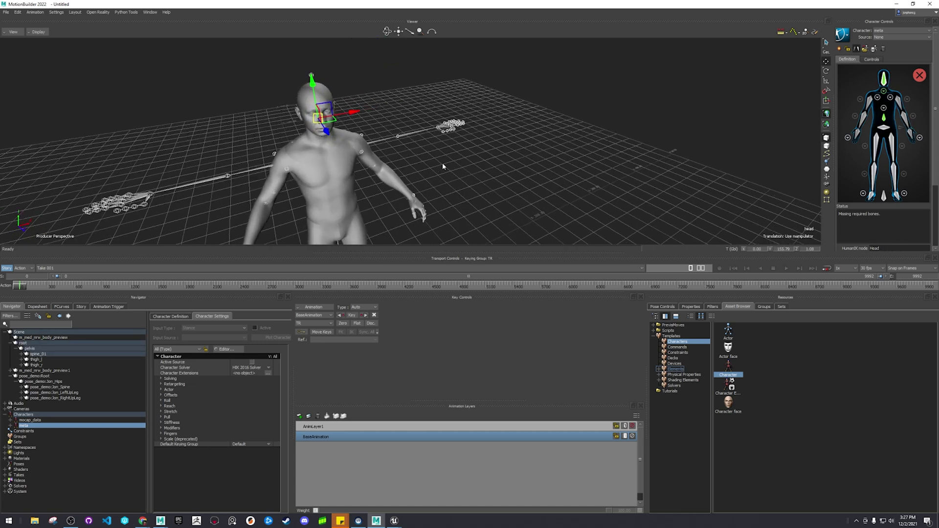
{"action": "left_click_drag", "start_coordinate": [443, 167], "coordinate": [459, 151], "text": "ctrl+shift"}
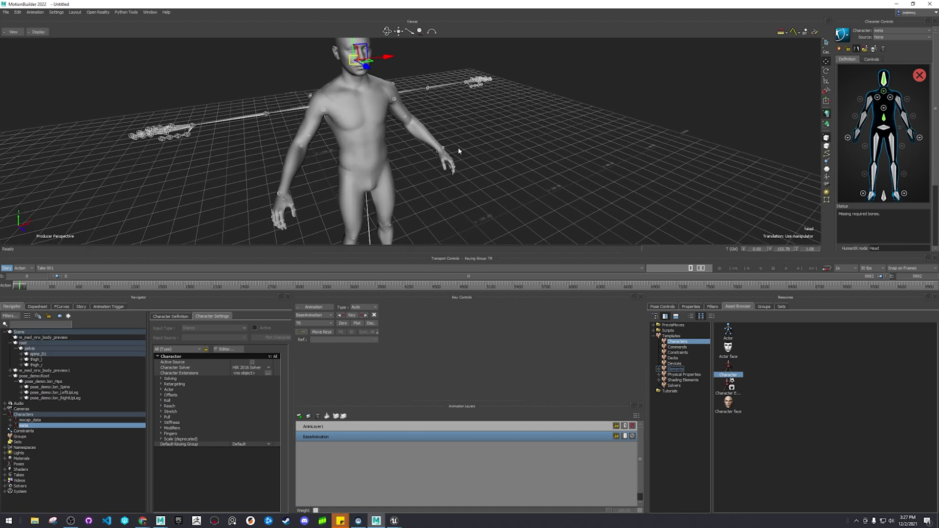
{"action": "left_click", "coordinate": [35, 356]}
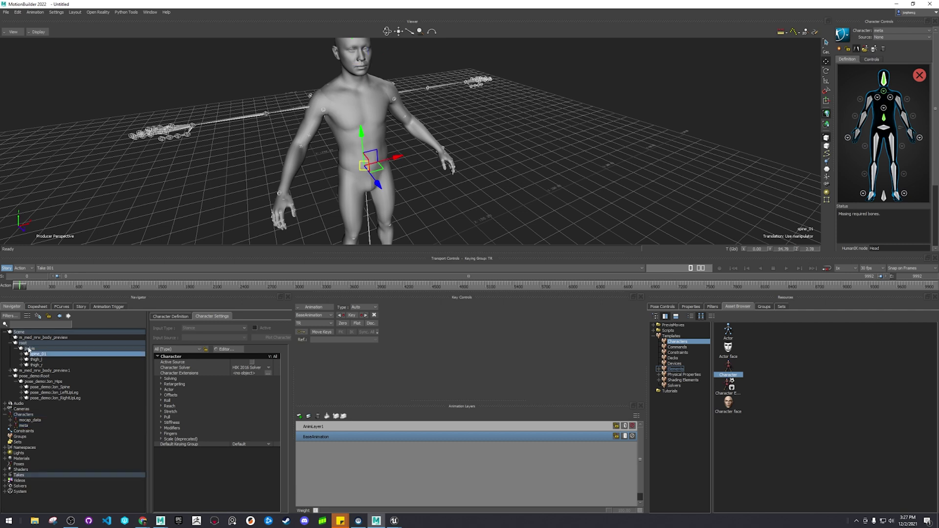
{"action": "left_click", "coordinate": [32, 348]}
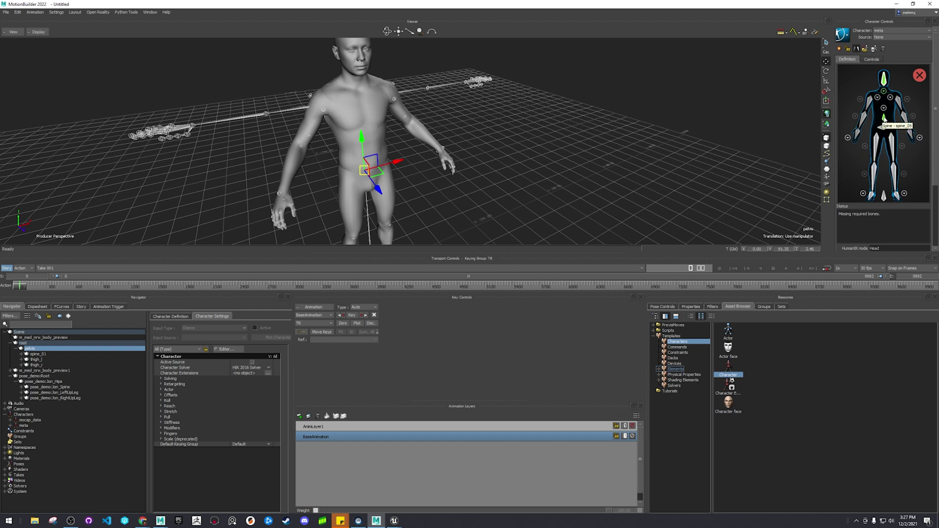
{"action": "right_click", "coordinate": [899, 96]}
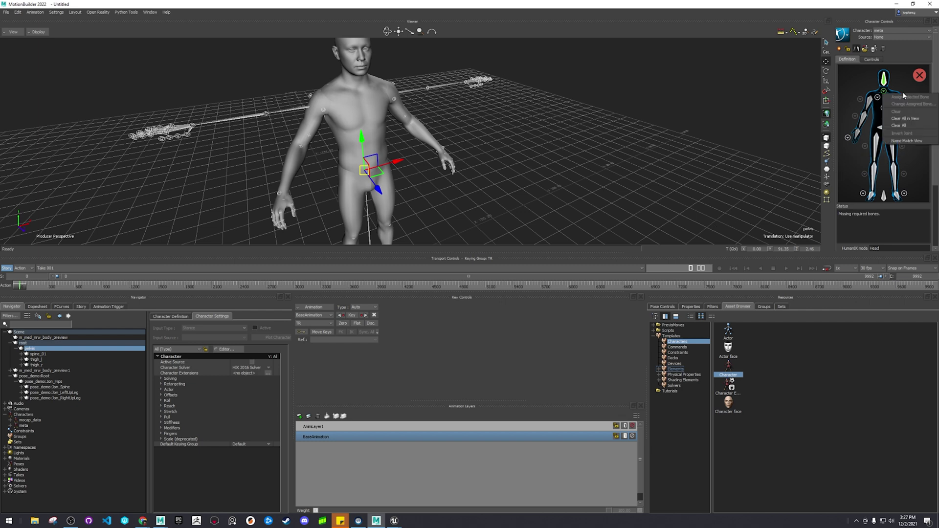
{"action": "left_click", "coordinate": [914, 126]}
{"action": "right_click", "coordinate": [884, 128]}
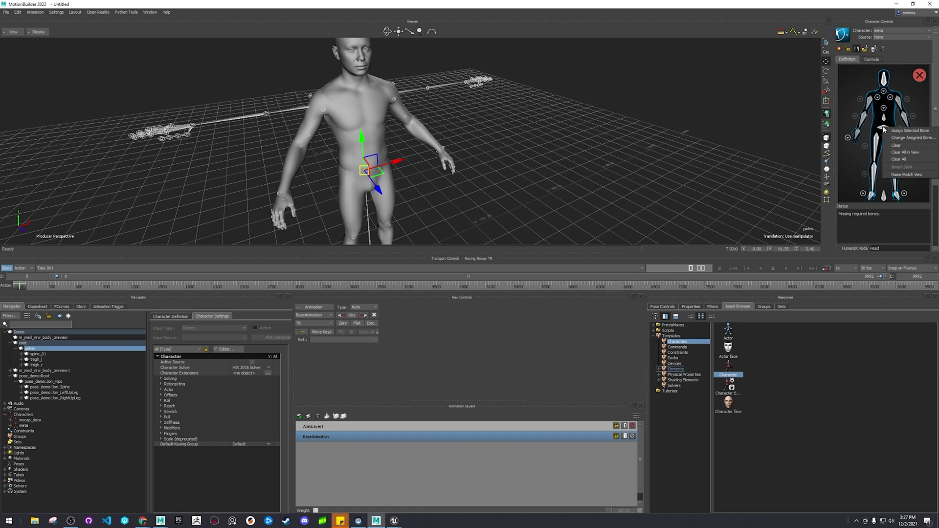
{"action": "left_click", "coordinate": [895, 130]}
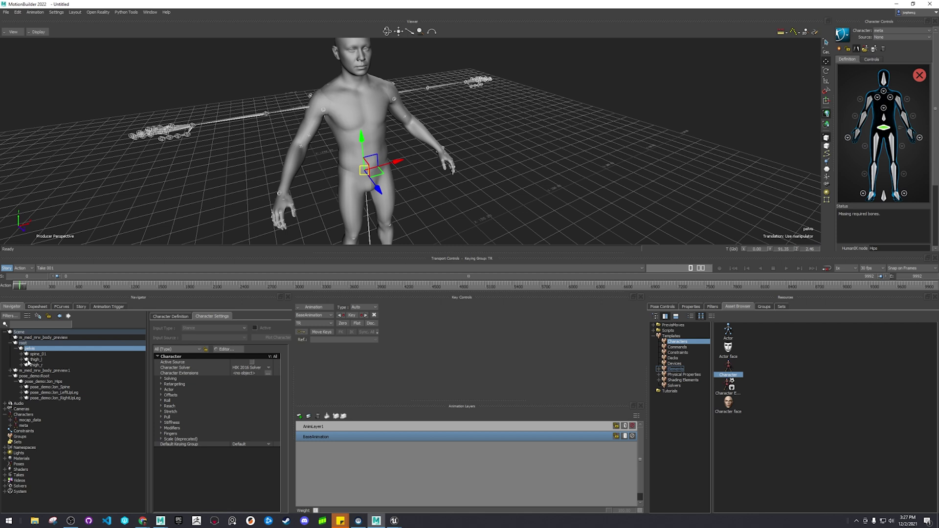
Step: Expand the leg branches and assign thigh_l to the LeftUpLeg slot
{"action": "left_click", "coordinate": [38, 360]}
{"action": "left_click", "coordinate": [21, 365]}
{"action": "left_click", "coordinate": [21, 359]}
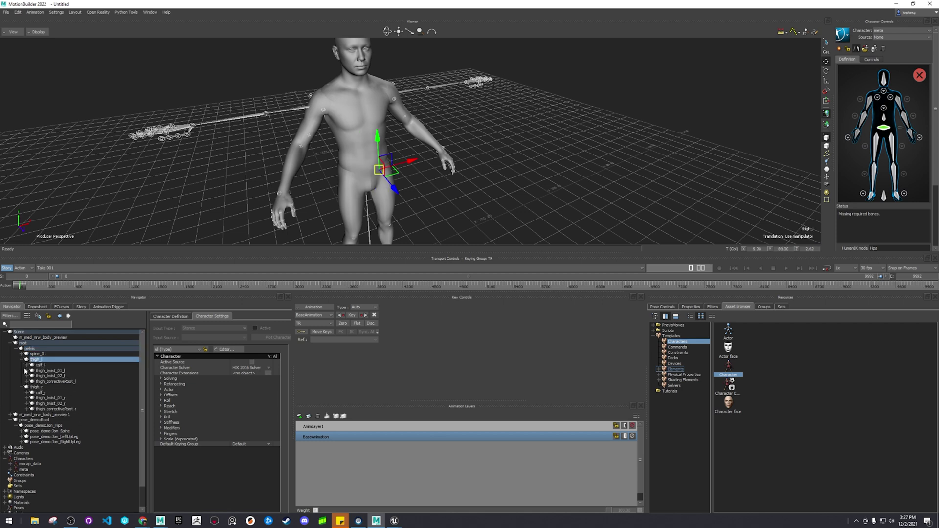
{"action": "left_click", "coordinate": [32, 392]}
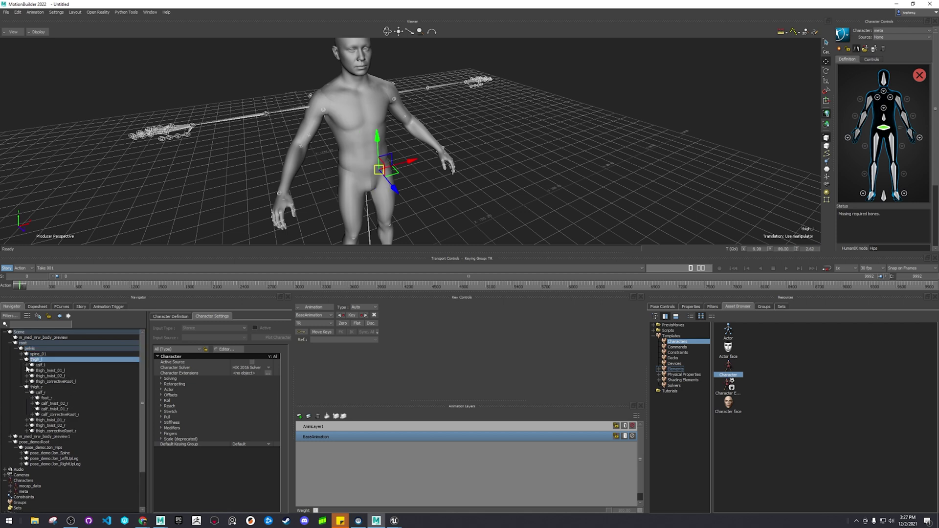
{"action": "left_click", "coordinate": [27, 365]}
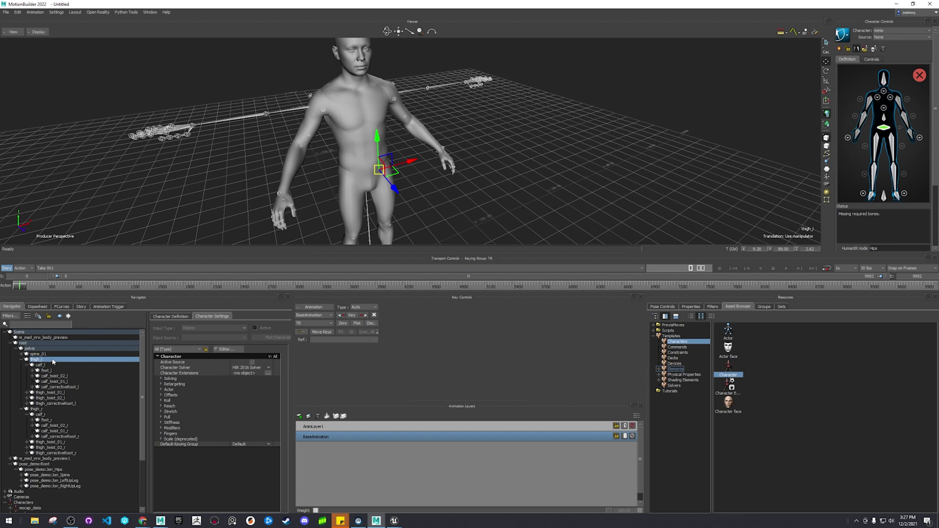
{"action": "right_click", "coordinate": [893, 147]}
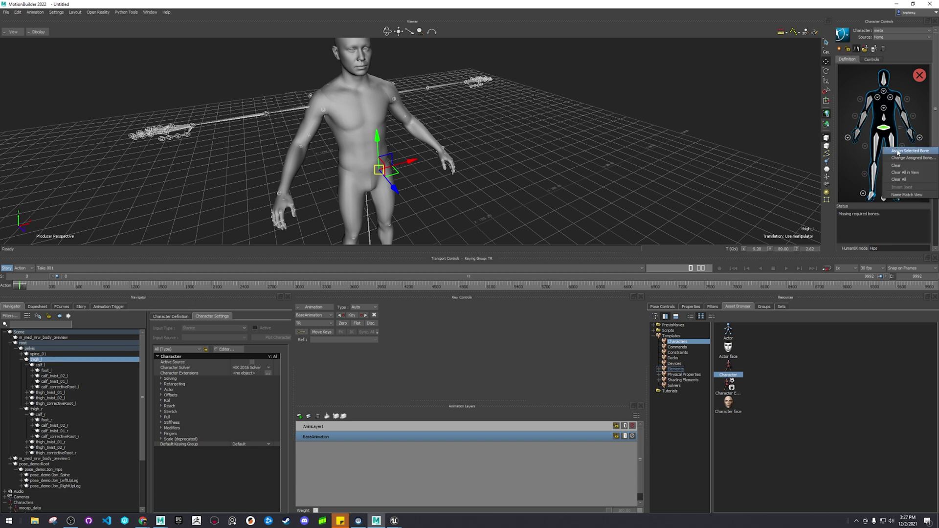
{"action": "left_click", "coordinate": [897, 152]}
Step: Map calf_l to LeftLeg and foot_l to LeftFoot, then check spine_01 in the Spine slot
{"action": "left_click", "coordinate": [73, 365]}
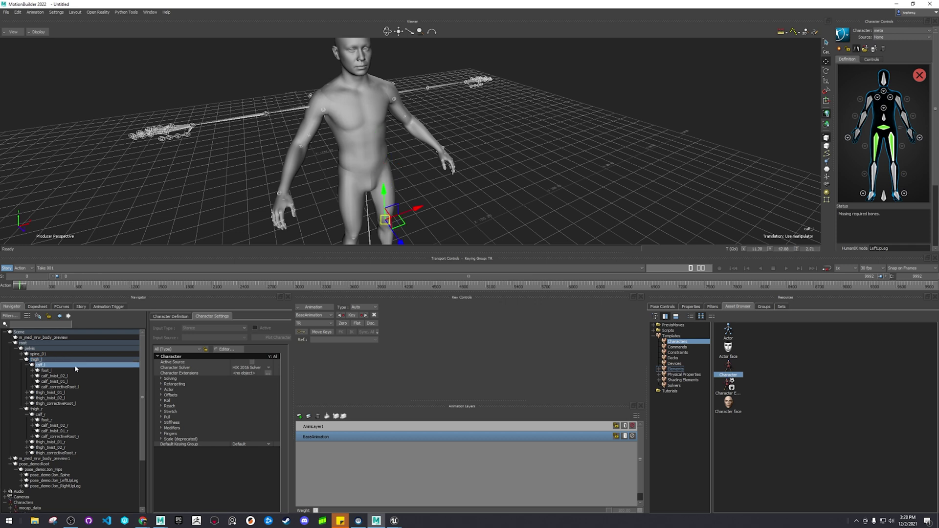
{"action": "right_click", "coordinate": [893, 170]}
{"action": "left_click", "coordinate": [895, 174]}
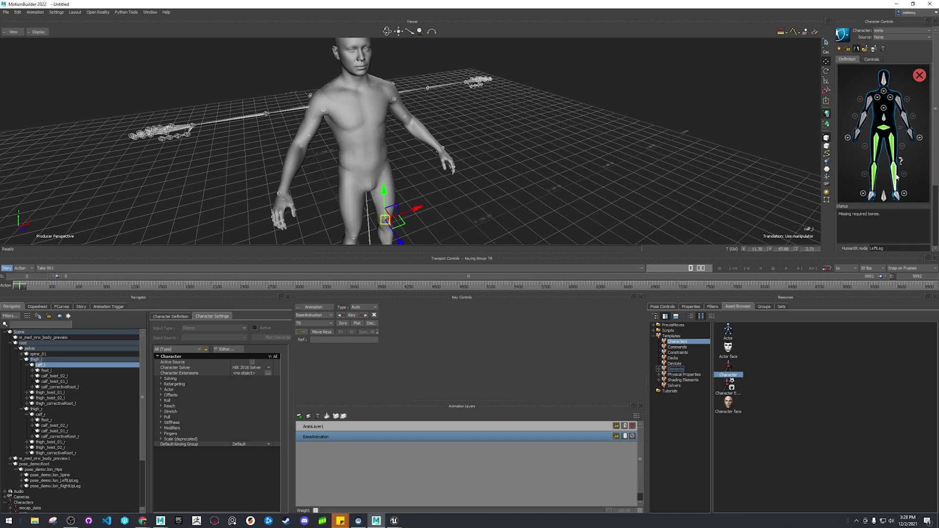
{"action": "left_click", "coordinate": [45, 370]}
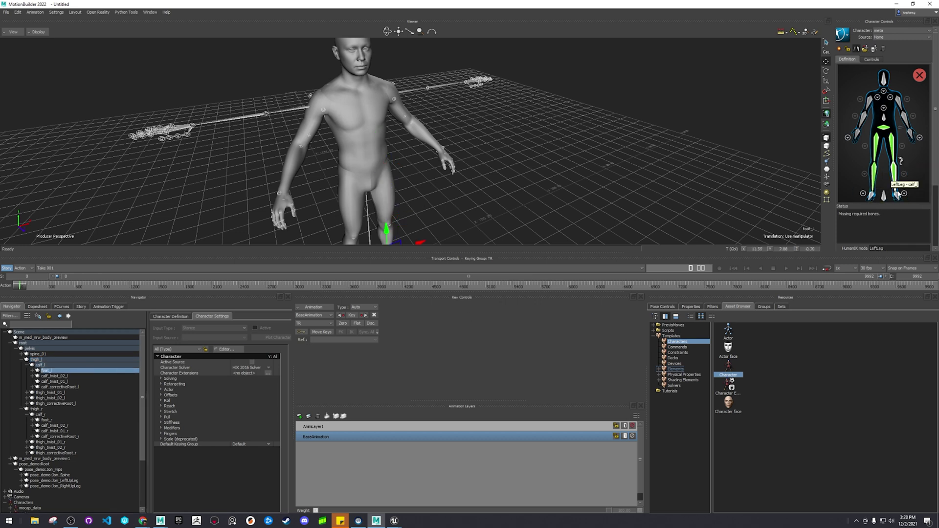
{"action": "right_click", "coordinate": [896, 194]}
{"action": "left_click", "coordinate": [902, 201]}
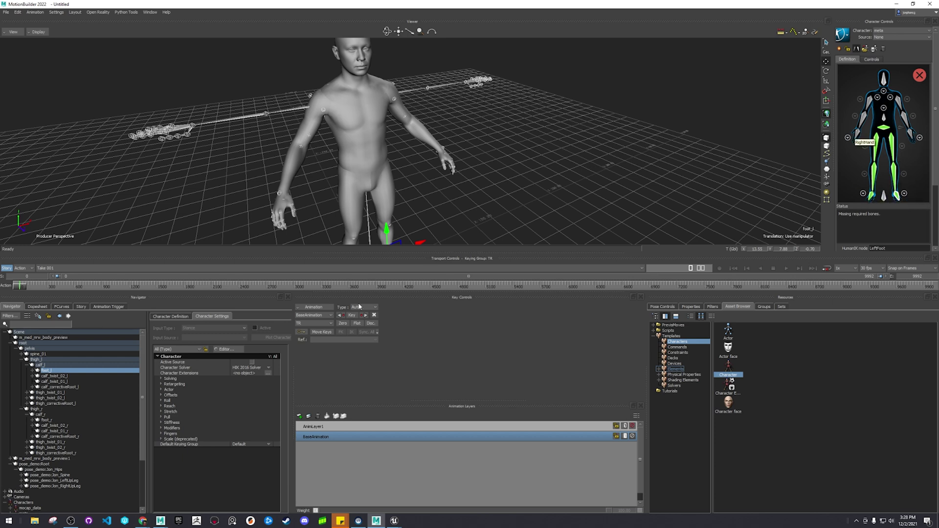
{"action": "left_click", "coordinate": [40, 355]}
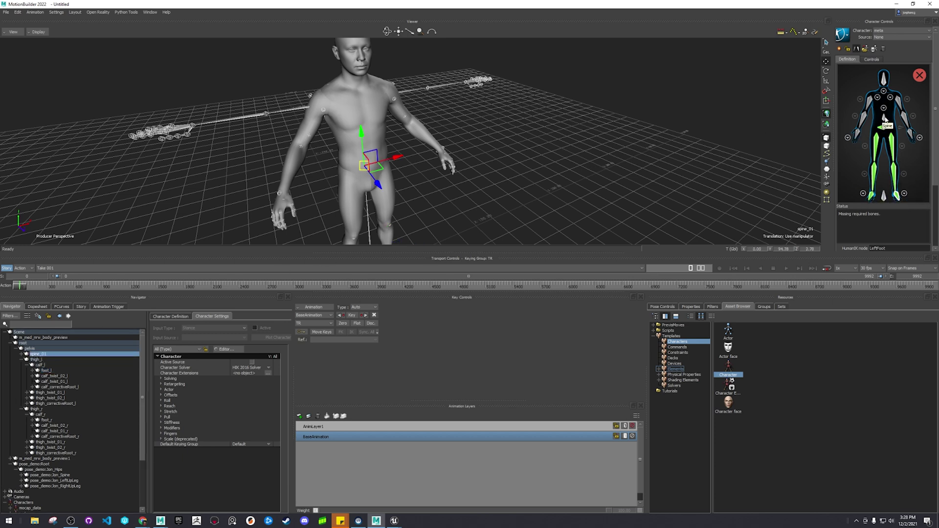
{"action": "left_click", "coordinate": [890, 121]}
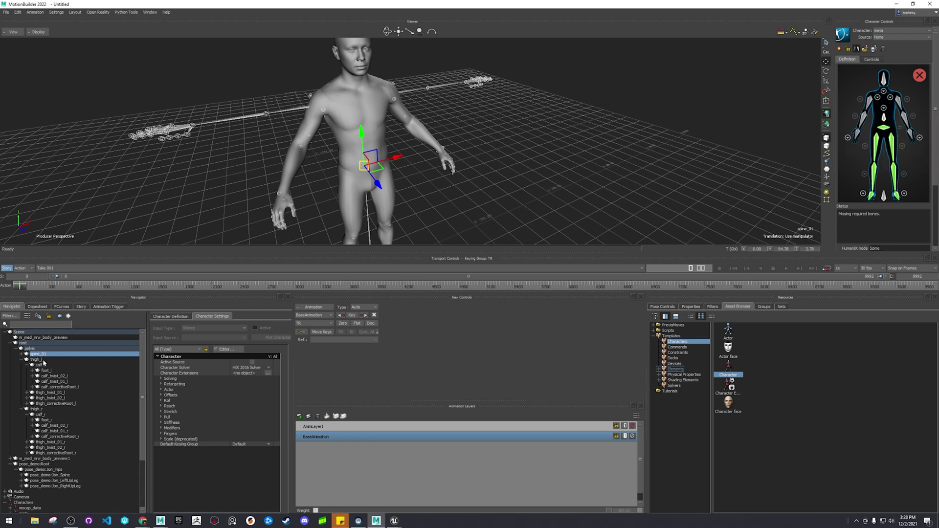
Step: Expand spine_01 through spine_05 and the clavicles, then assign upperarm_l to the LeftArm slot
{"action": "left_click", "coordinate": [22, 354]}
{"action": "left_click", "coordinate": [28, 360]}
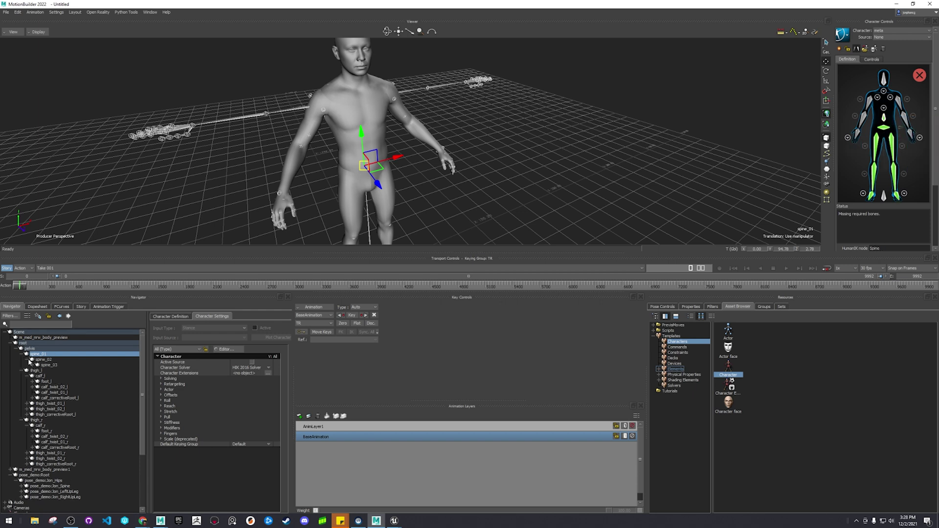
{"action": "left_click", "coordinate": [33, 365]}
{"action": "left_click", "coordinate": [39, 370]}
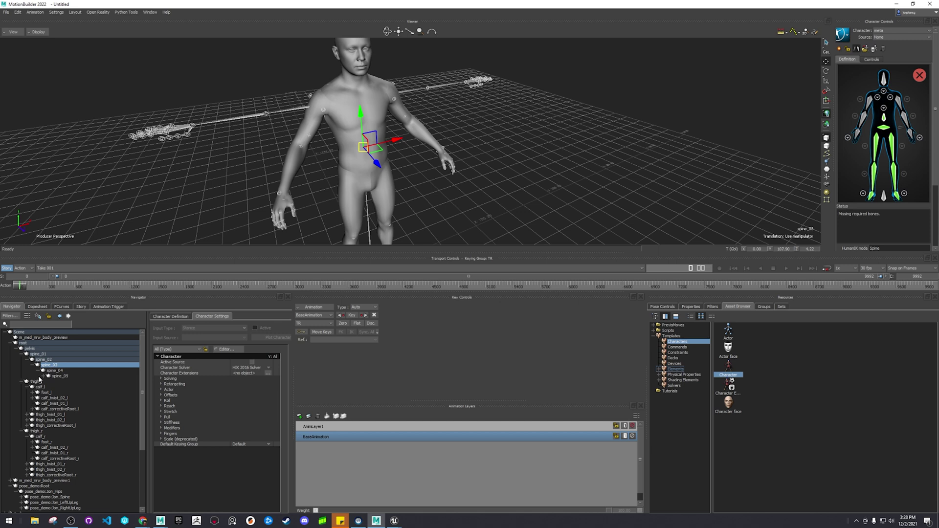
{"action": "left_click", "coordinate": [45, 376]}
{"action": "left_click", "coordinate": [45, 376]}
{"action": "left_click", "coordinate": [66, 387]}
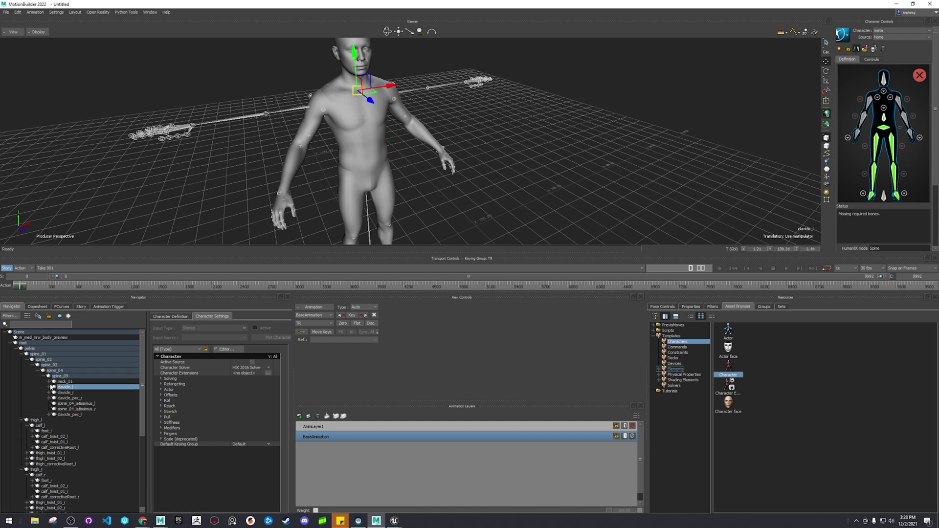
{"action": "left_click", "coordinate": [49, 387]}
{"action": "left_click", "coordinate": [51, 410]}
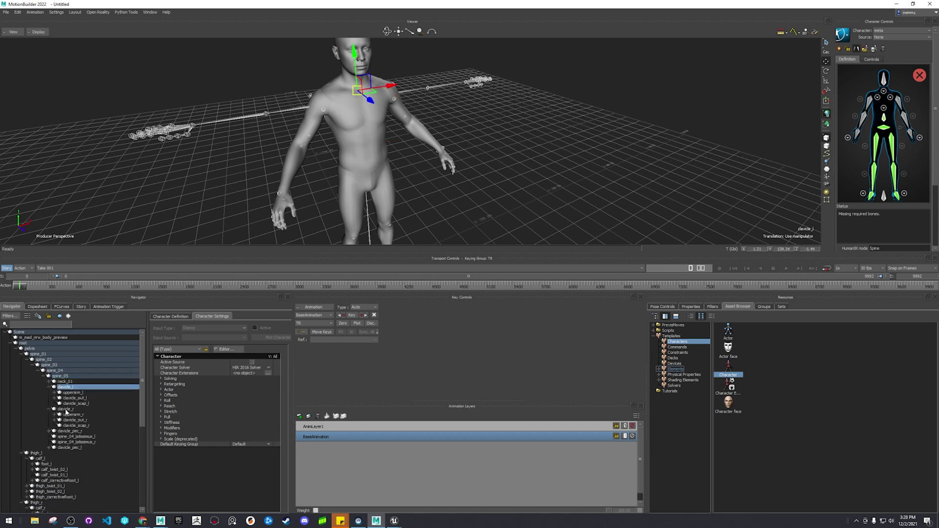
{"action": "left_click", "coordinate": [55, 410]}
{"action": "left_click", "coordinate": [81, 393]}
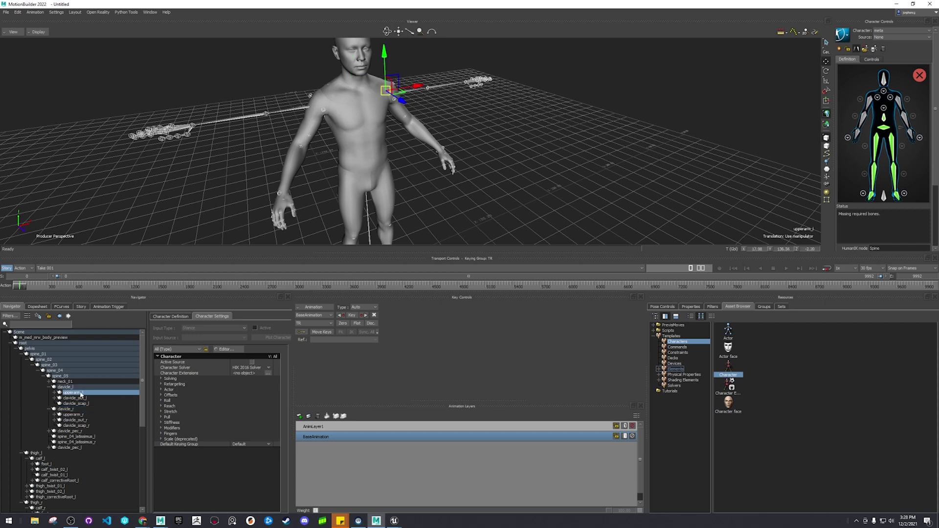
{"action": "right_click", "coordinate": [899, 103]}
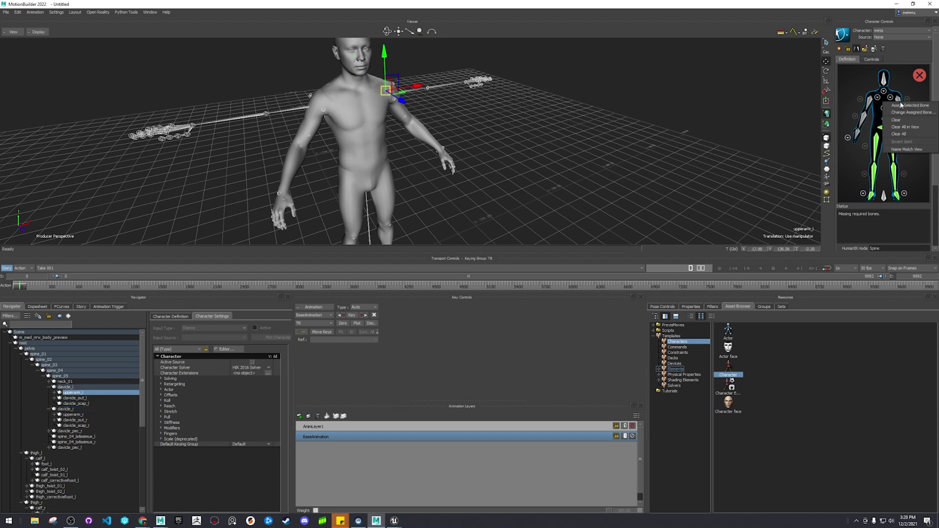
{"action": "left_click", "coordinate": [899, 107]}
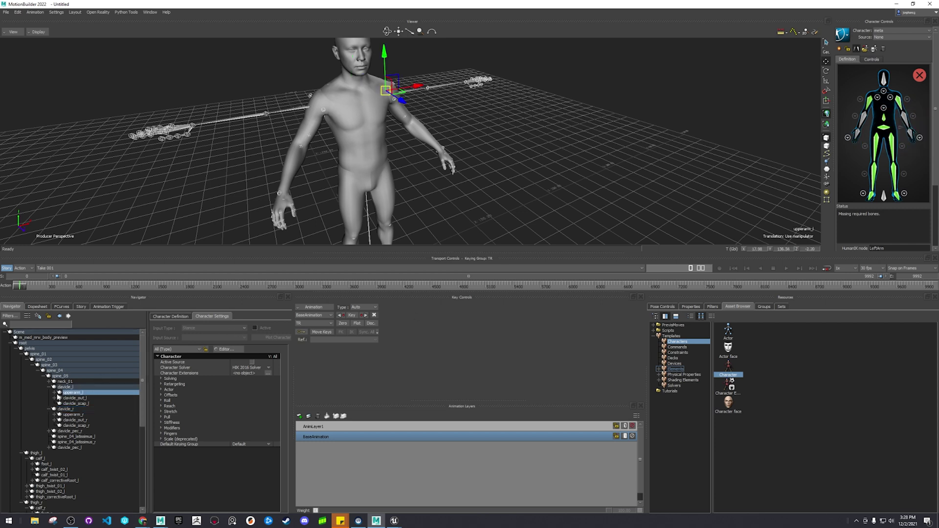
Step: Assign lowerarm_l to LeftForeArm and hand_l to LeftHand
{"action": "left_click", "coordinate": [54, 393]}
{"action": "left_click", "coordinate": [77, 397]}
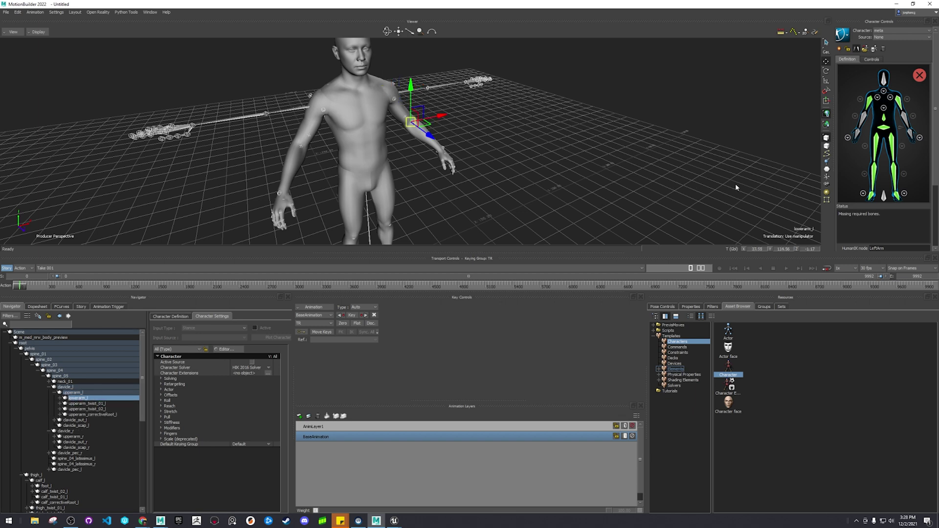
{"action": "right_click", "coordinate": [903, 120]}
{"action": "left_click", "coordinate": [906, 124]}
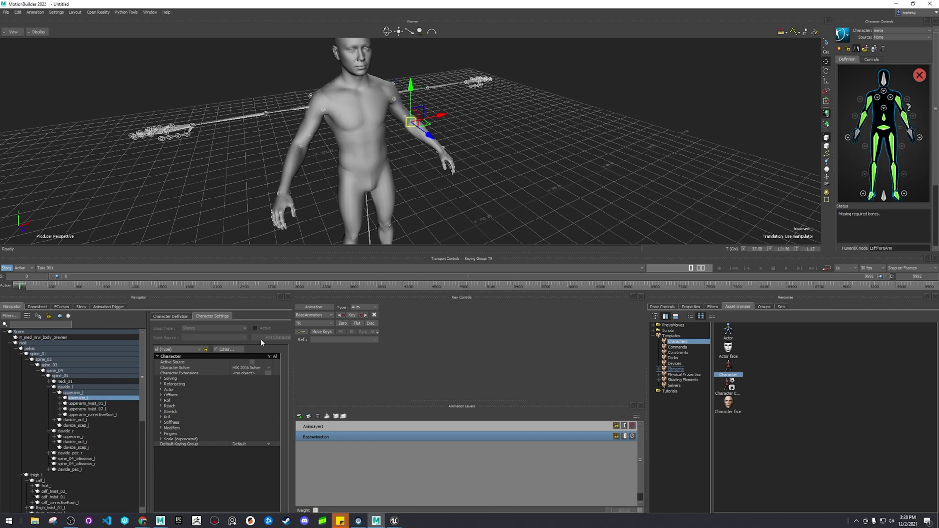
{"action": "left_click", "coordinate": [59, 397]}
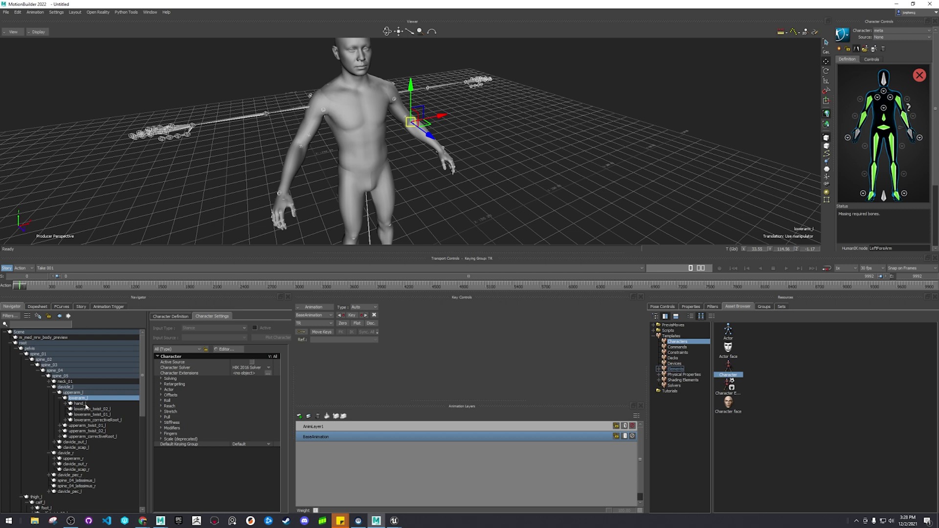
{"action": "left_click", "coordinate": [80, 403]}
{"action": "right_click", "coordinate": [919, 138]}
{"action": "left_click", "coordinate": [922, 141]}
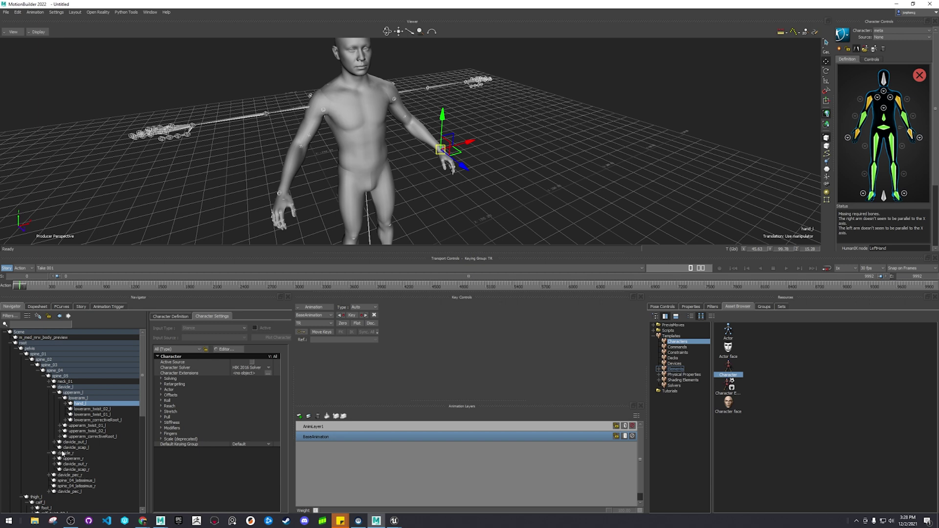
Step: Collapse the clavicle branches and expand spine_05, neck_01 and neck_02 down to the head bone
{"action": "left_click", "coordinate": [51, 387]}
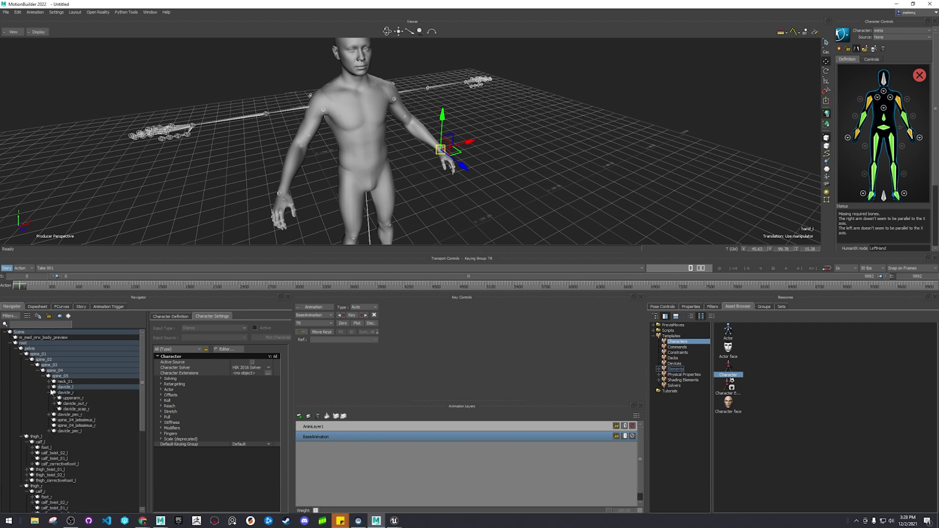
{"action": "left_click", "coordinate": [51, 393]}
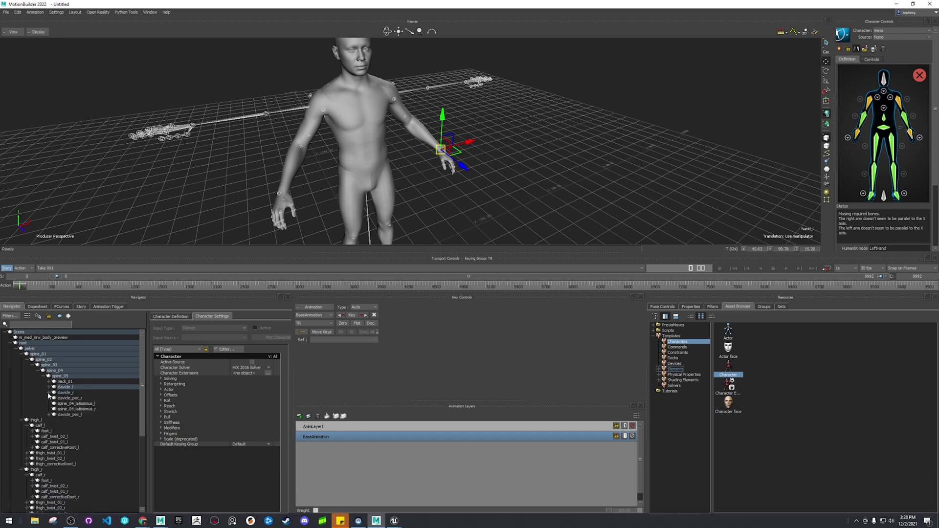
{"action": "left_click", "coordinate": [72, 408]}
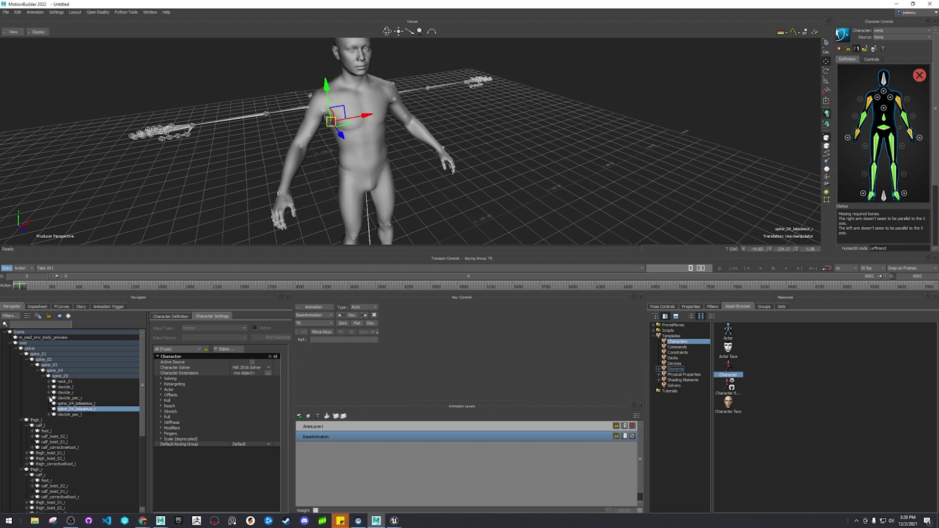
{"action": "left_click", "coordinate": [48, 376]}
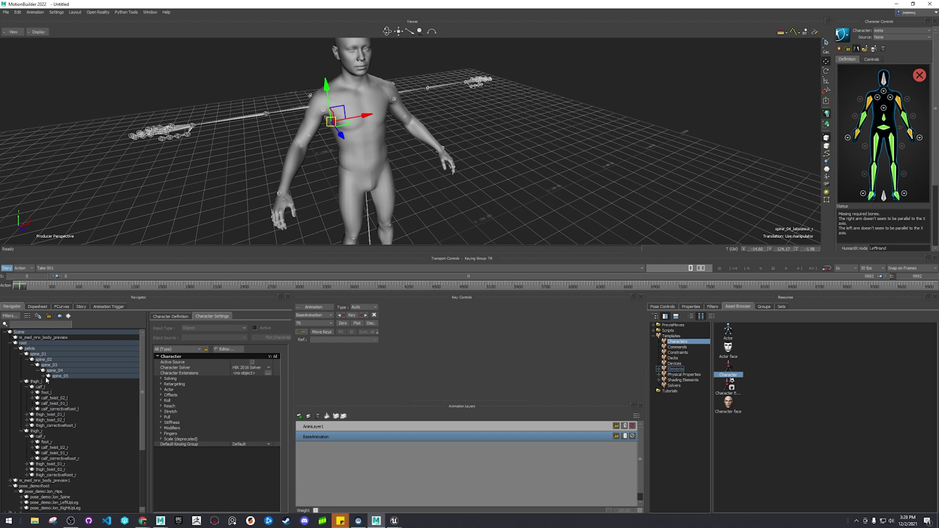
{"action": "left_click", "coordinate": [79, 375]}
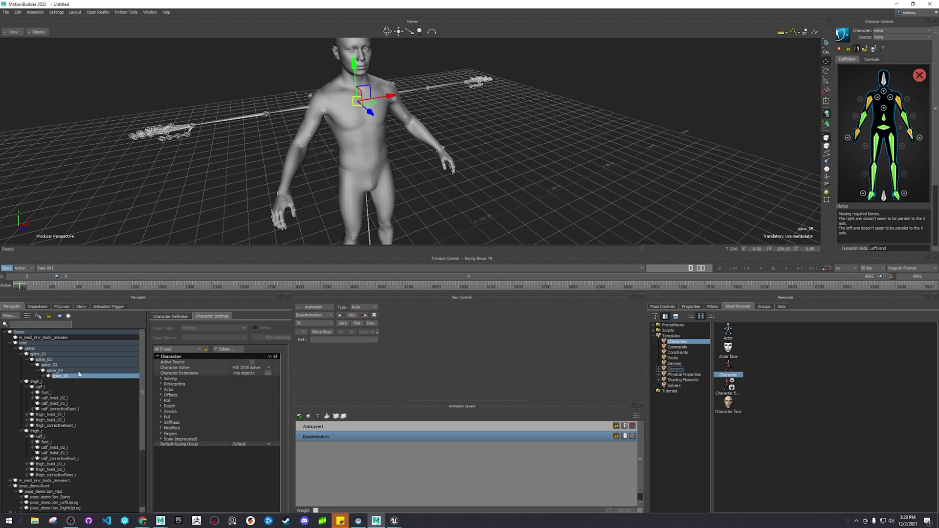
{"action": "left_click", "coordinate": [47, 376]}
{"action": "left_click", "coordinate": [51, 381]}
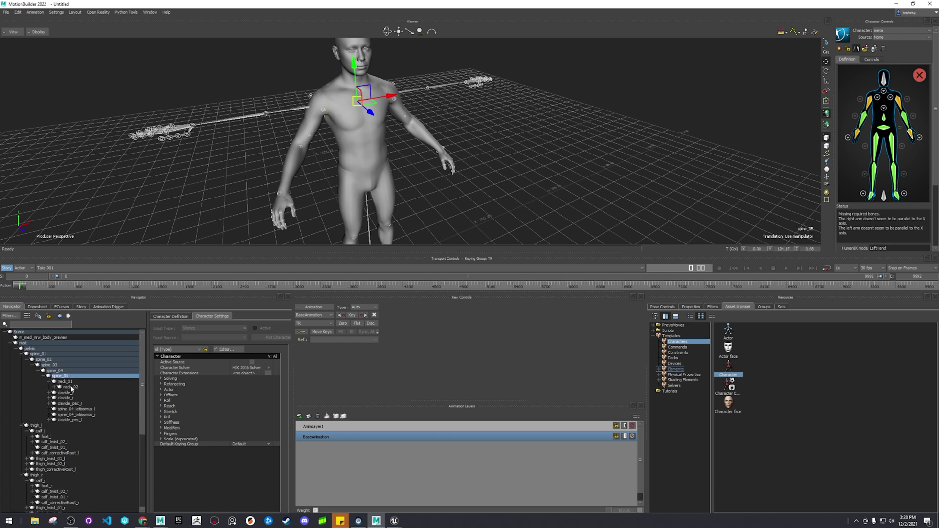
{"action": "left_click", "coordinate": [57, 387]}
{"action": "left_click", "coordinate": [71, 386], "text": "ctrl"}
Step: Assign the head bone to the Head slot and orbit to a frontal view of the torso
{"action": "left_click", "coordinate": [75, 393]}
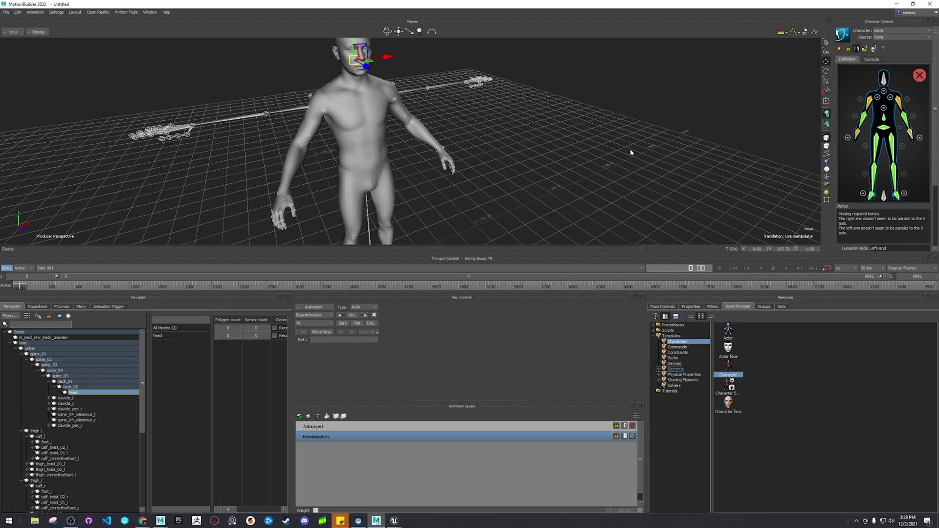
{"action": "right_click", "coordinate": [883, 81]}
{"action": "left_click", "coordinate": [903, 86]}
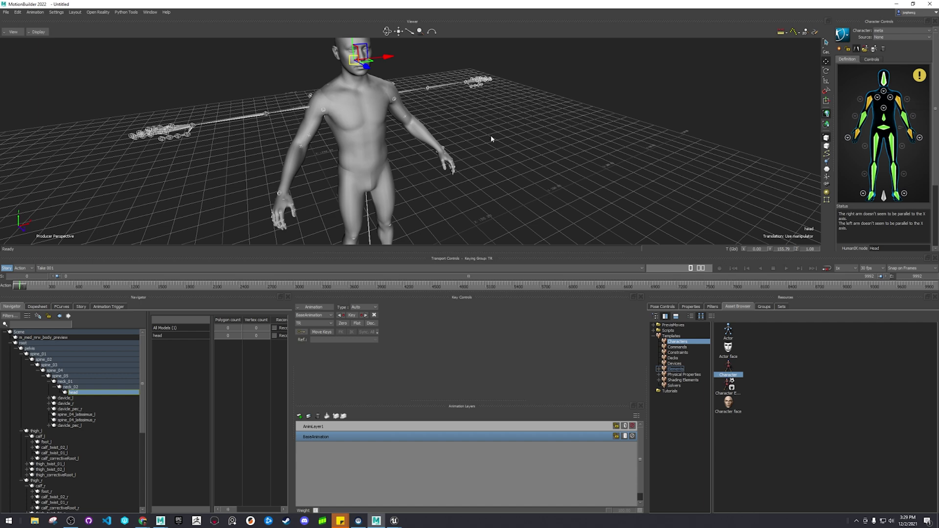
{"action": "left_click_drag", "start_coordinate": [413, 101], "coordinate": [437, 111], "text": "alt"}
{"action": "middle_click_drag", "start_coordinate": [437, 111], "coordinate": [440, 128], "text": "alt"}
{"action": "left_click_drag", "start_coordinate": [440, 128], "coordinate": [396, 129], "text": "alt"}
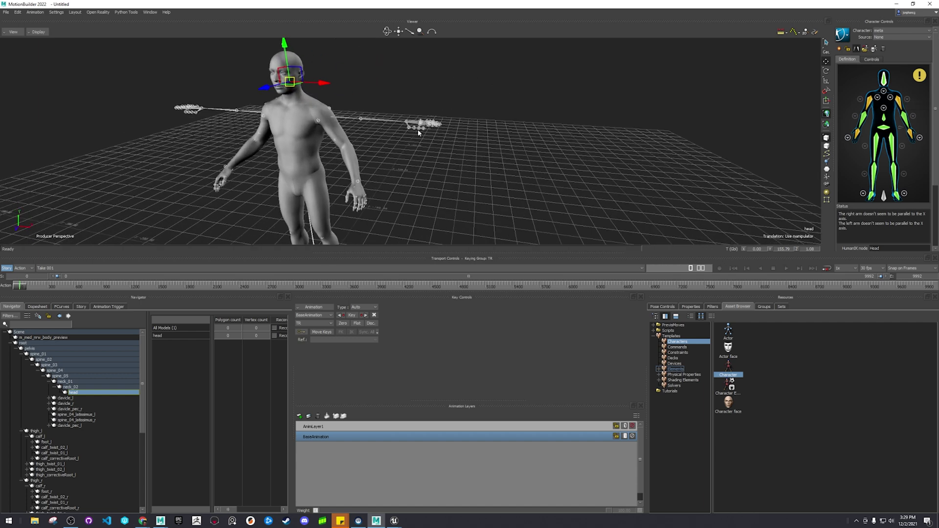
{"action": "right_click_drag", "start_coordinate": [396, 129], "coordinate": [457, 133], "text": "alt"}
{"action": "left_click_drag", "start_coordinate": [457, 133], "coordinate": [462, 142], "text": "alt"}
{"action": "right_click_drag", "start_coordinate": [462, 142], "coordinate": [431, 140], "text": "alt"}
{"action": "middle_click_drag", "start_coordinate": [431, 140], "coordinate": [457, 147], "text": "alt"}
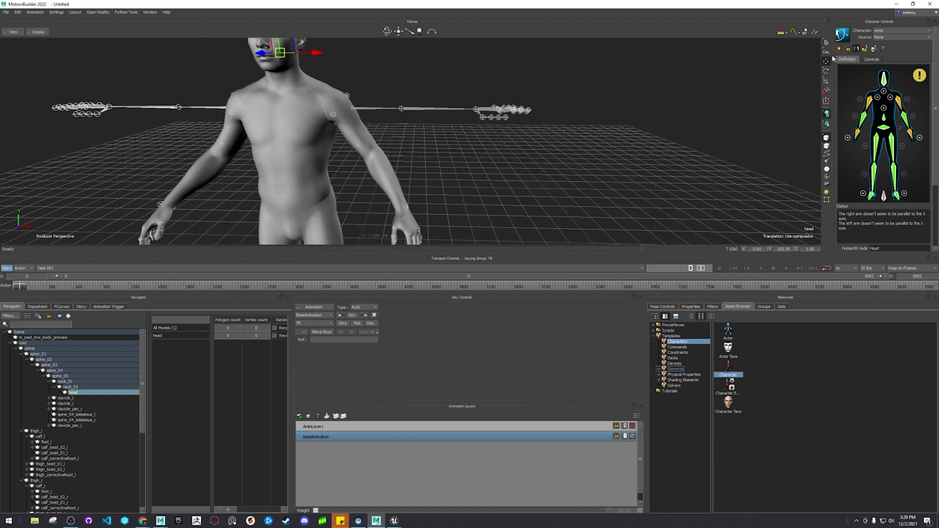
Step: Select the LeftArm bone, give it a small rotation with the Rotate manipulator, and enlarge the viewer
{"action": "left_click", "coordinate": [899, 103]}
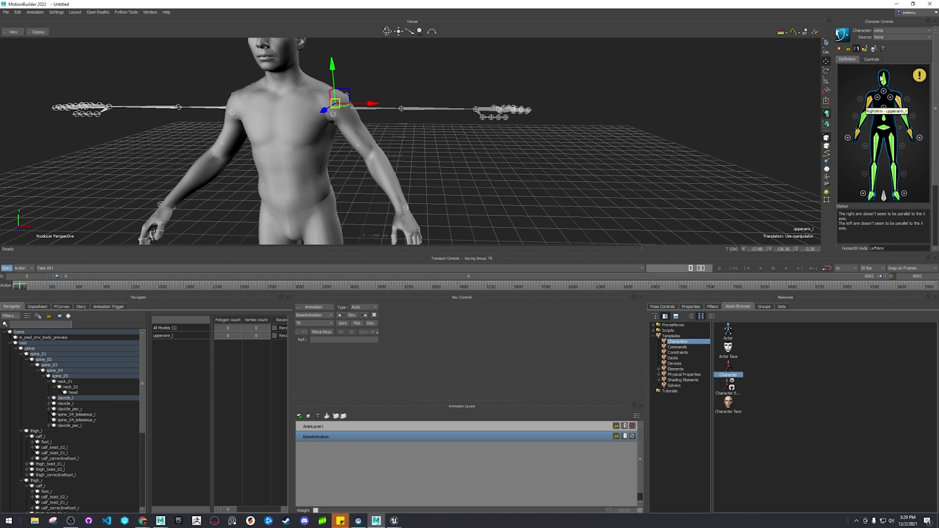
{"action": "key", "text": "r"}
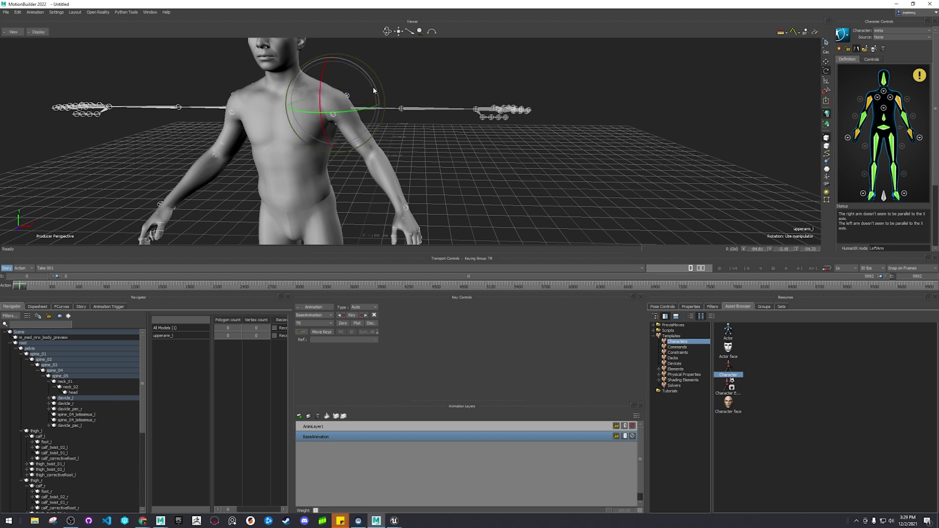
{"action": "left_click_drag", "start_coordinate": [370, 85], "coordinate": [369, 71]}
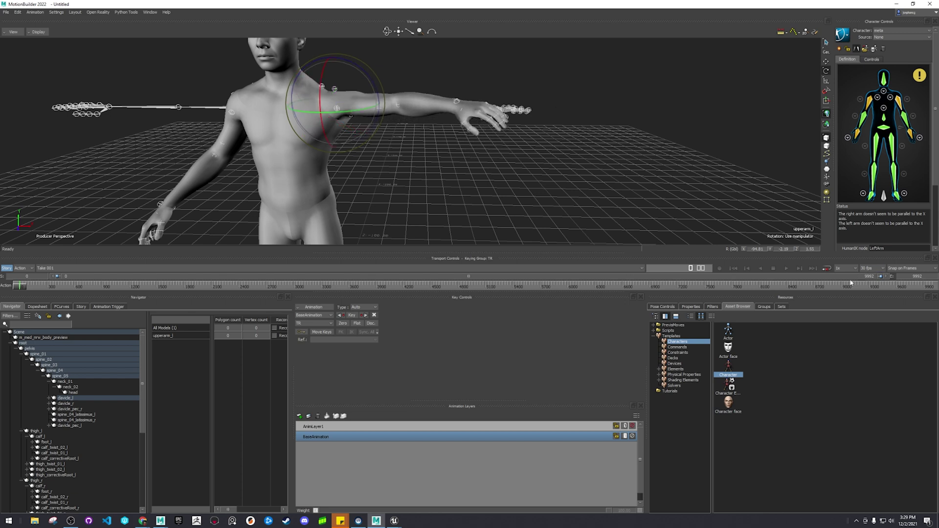
{"action": "left_click", "coordinate": [872, 61]}
{"action": "left_click", "coordinate": [852, 60]}
{"action": "left_click_drag", "start_coordinate": [906, 257], "coordinate": [899, 359]}
{"action": "left_click_drag", "start_coordinate": [899, 358], "coordinate": [899, 359]}
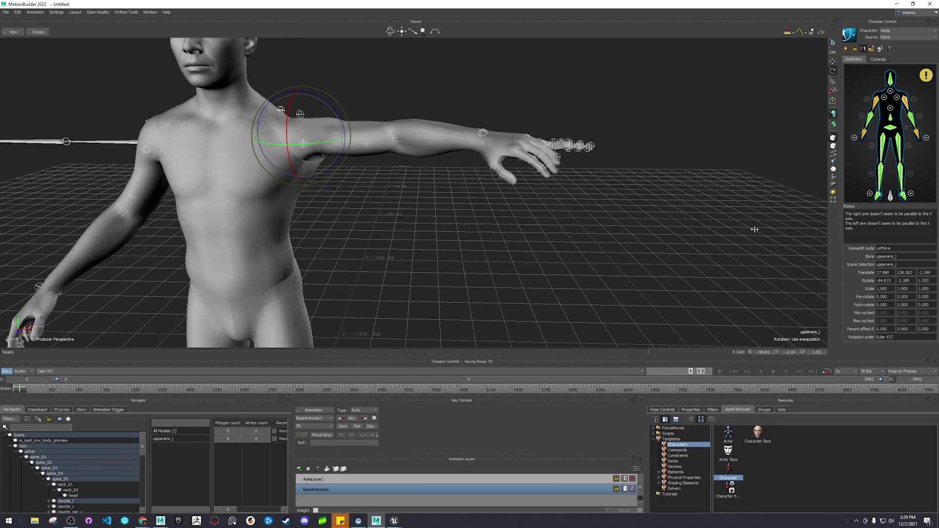
Step: Rotate the left upper arm further until it lies level along the X axis
{"action": "left_click_drag", "start_coordinate": [349, 109], "coordinate": [336, 106]}
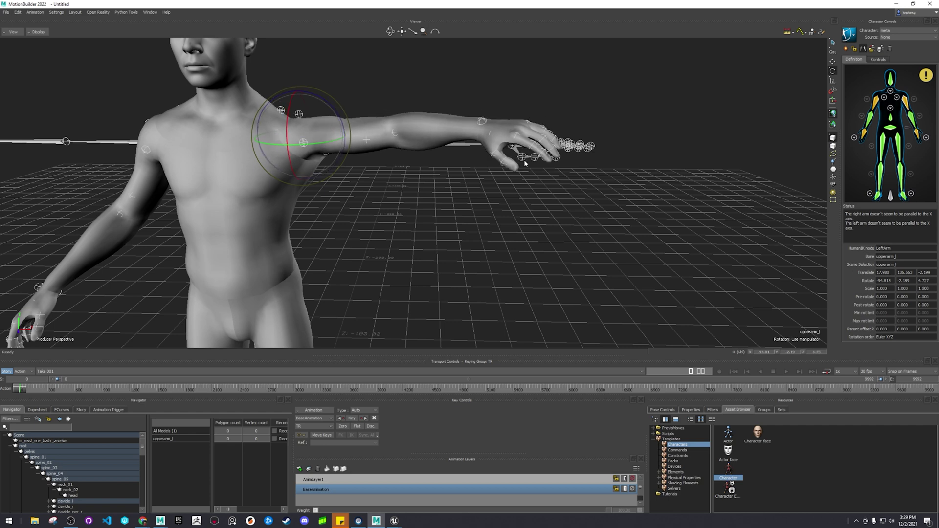
{"action": "left_click_drag", "start_coordinate": [344, 112], "coordinate": [341, 114]}
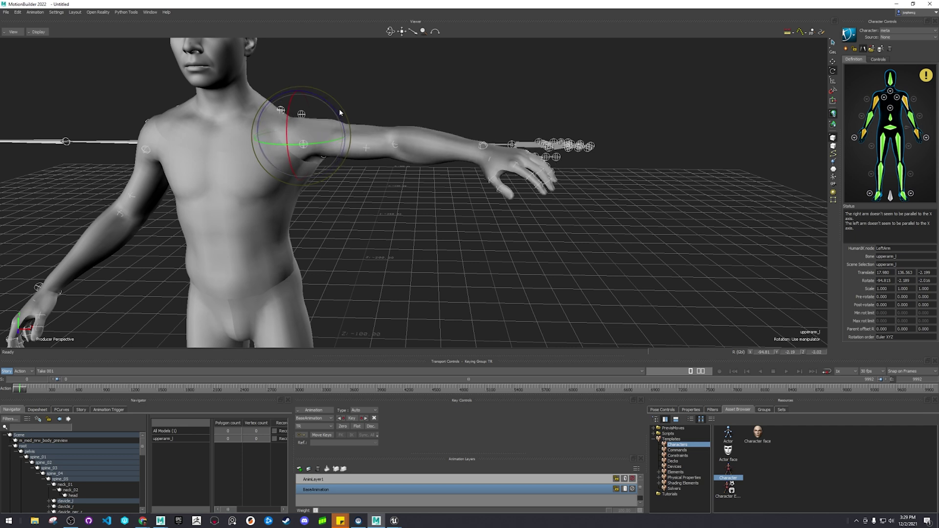
{"action": "left_click", "coordinate": [339, 109]}
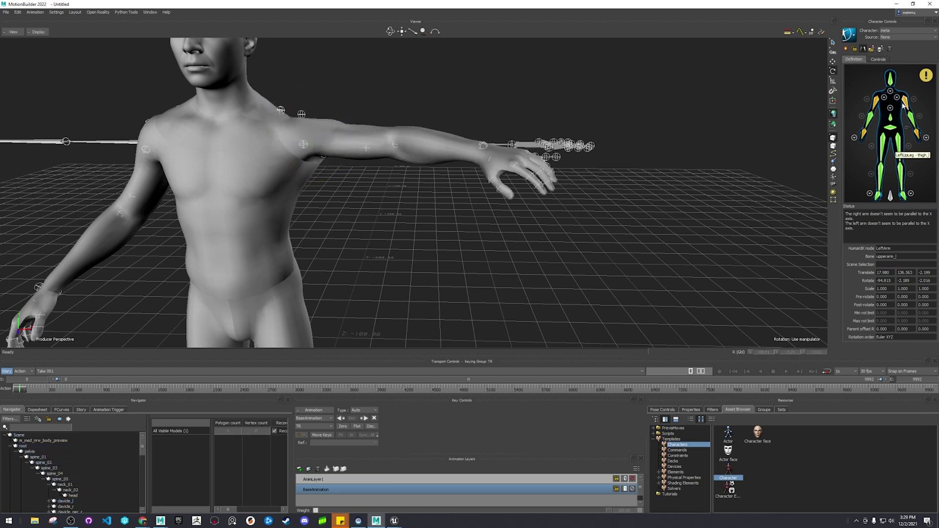
{"action": "left_click", "coordinate": [903, 108]}
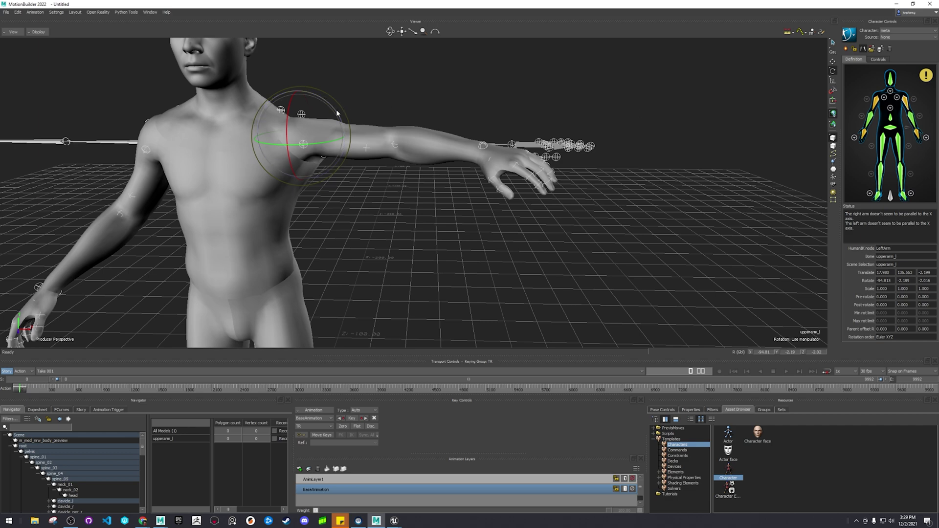
{"action": "left_click_drag", "start_coordinate": [337, 113], "coordinate": [334, 108]}
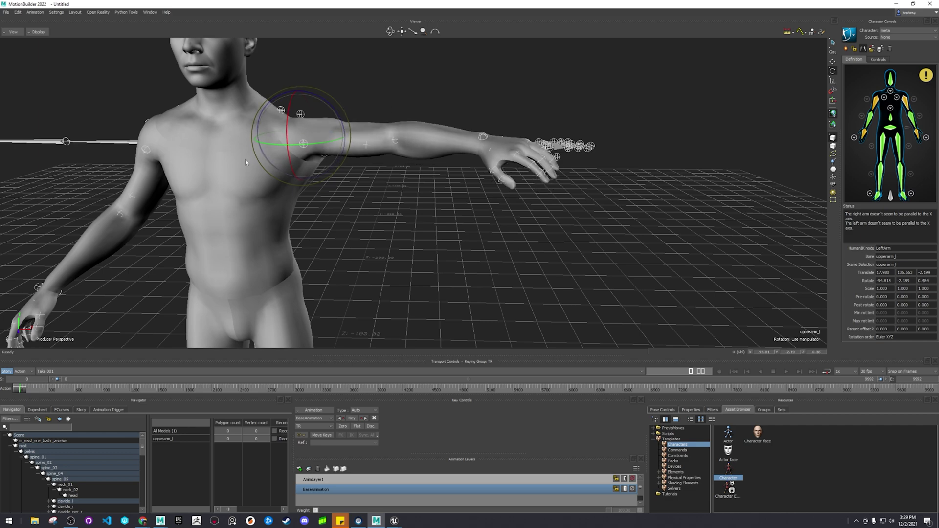
{"action": "left_click_drag", "start_coordinate": [245, 159], "coordinate": [256, 165], "text": "alt"}
{"action": "middle_click_drag", "start_coordinate": [256, 165], "coordinate": [426, 89], "text": "alt"}
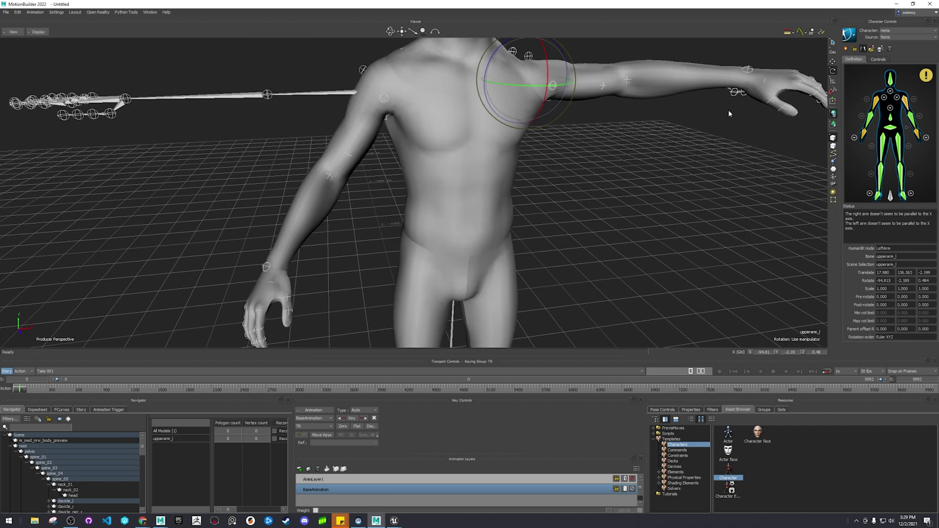
Step: Raise the right upper arm until it is horizontal
{"action": "left_click", "coordinate": [874, 103]}
{"action": "scroll", "coordinate": [595, 157], "scroll_direction": "down", "scroll_amount": 5}
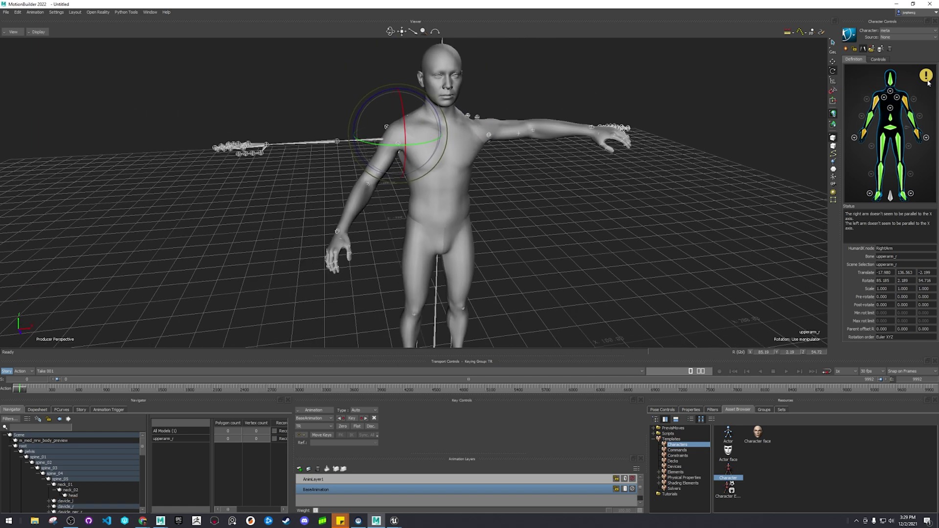
{"action": "mouse_move", "coordinate": [927, 75]}
{"action": "mouse_move", "coordinate": [415, 97]}
{"action": "left_mouse_down"}
{"action": "mouse_move", "coordinate": [433, 102]}
{"action": "mouse_move", "coordinate": [424, 97]}
{"action": "left_mouse_up"}
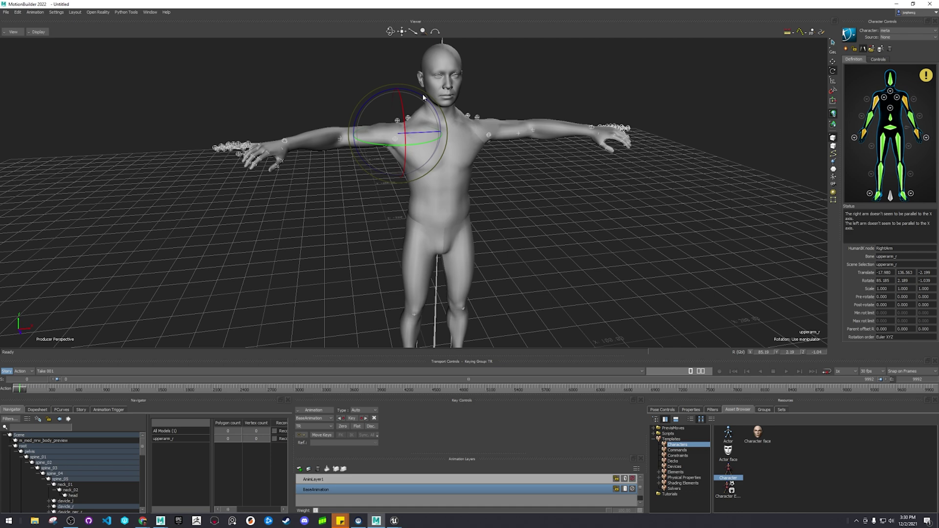
{"action": "left_click_drag", "start_coordinate": [423, 99], "coordinate": [434, 160]}
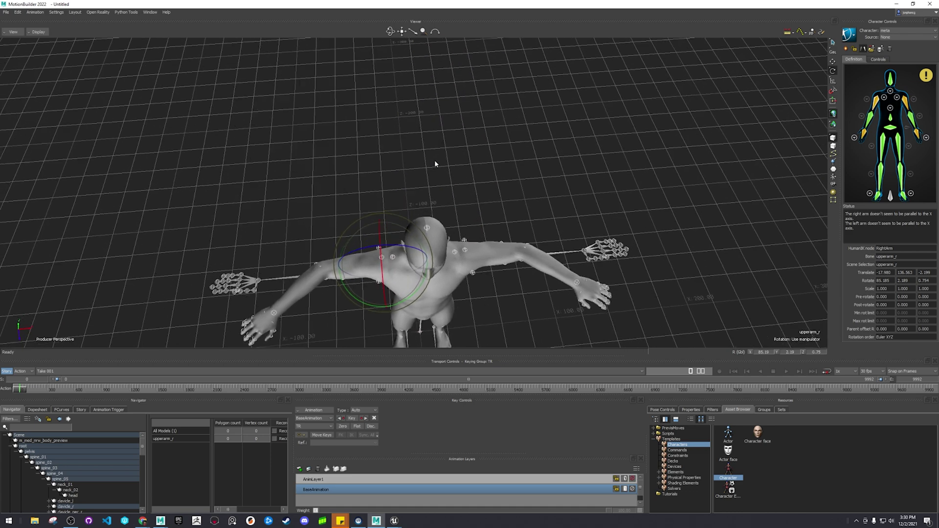
{"action": "middle_click_drag", "start_coordinate": [434, 160], "coordinate": [459, 163], "text": "alt"}
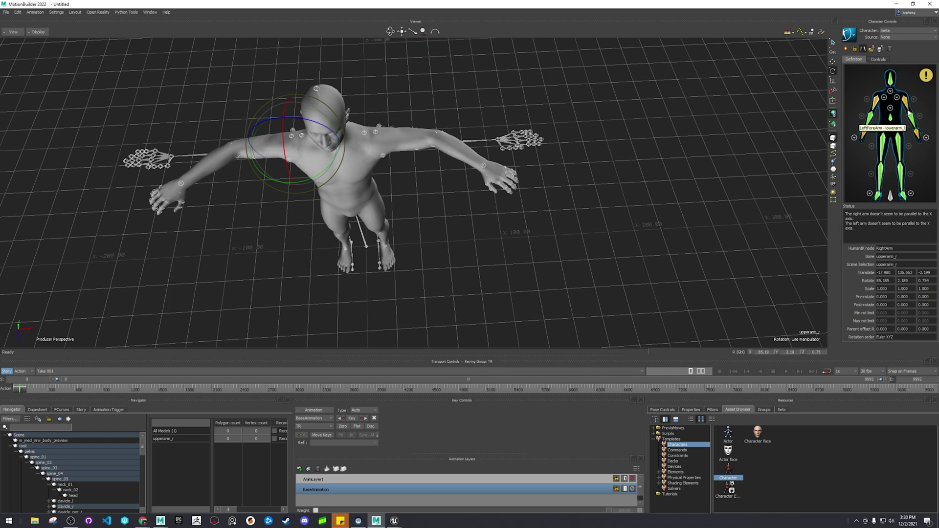
Step: Straighten the left and right forearms in line with the arms until characterization validates
{"action": "left_click", "coordinate": [915, 106]}
{"action": "left_click_drag", "start_coordinate": [564, 148], "coordinate": [472, 199], "text": "ctrl+shift"}
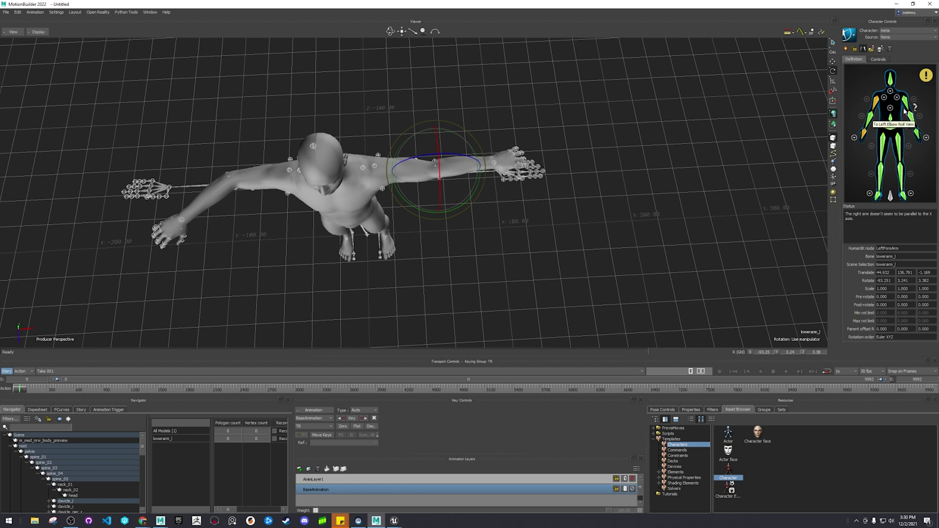
{"action": "middle_click_drag", "start_coordinate": [469, 183], "coordinate": [534, 191], "text": "alt"}
{"action": "left_click_drag", "start_coordinate": [532, 212], "coordinate": [531, 211]}
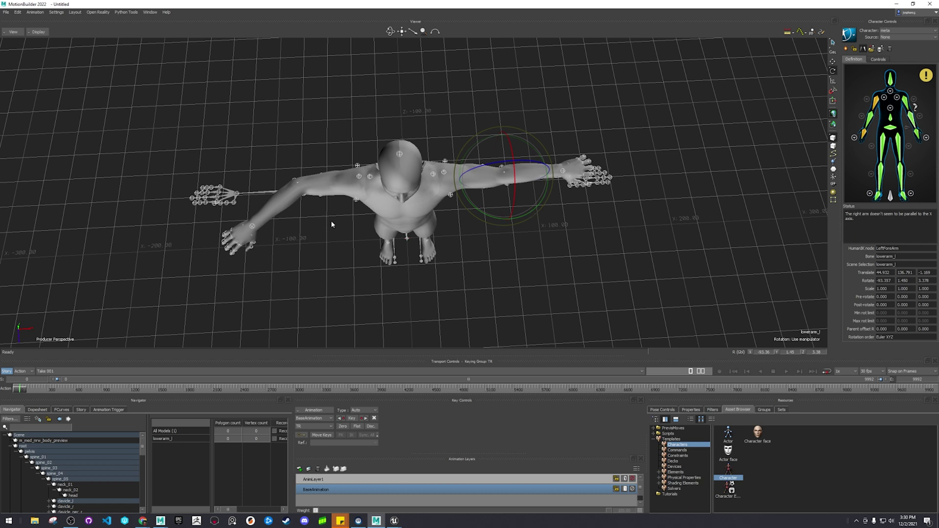
{"action": "left_click", "coordinate": [868, 118]}
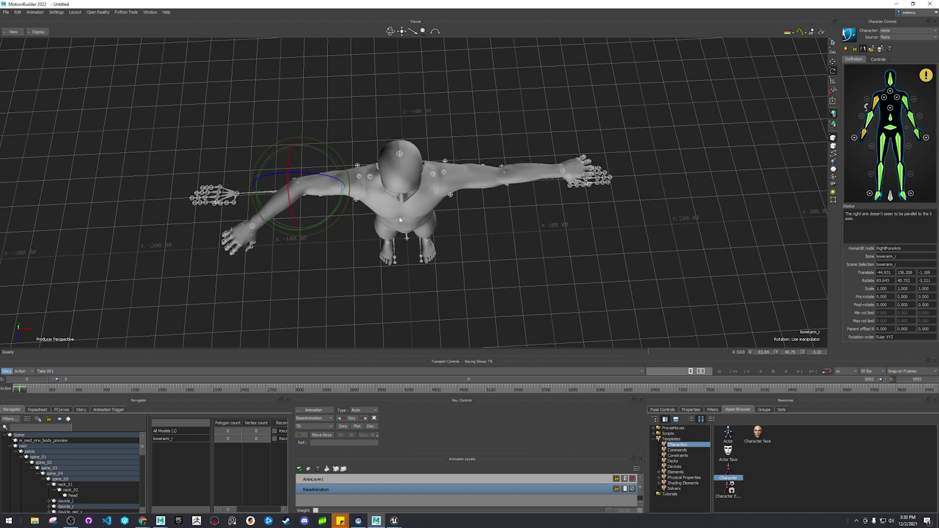
{"action": "mouse_move", "coordinate": [329, 219]}
{"action": "left_mouse_down"}
{"action": "mouse_move", "coordinate": [311, 219]}
{"action": "mouse_move", "coordinate": [319, 223]}
{"action": "left_mouse_up"}
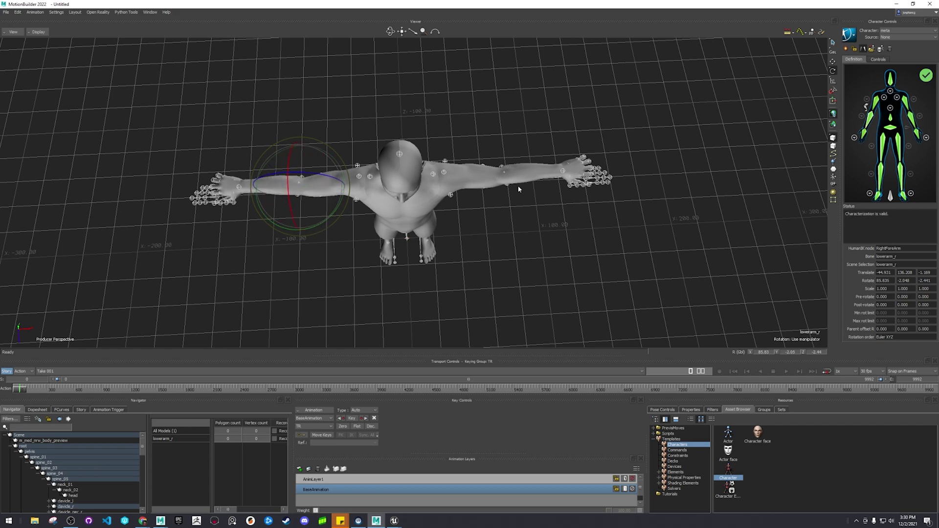
{"action": "left_click_drag", "start_coordinate": [534, 254], "coordinate": [538, 196], "text": "alt"}
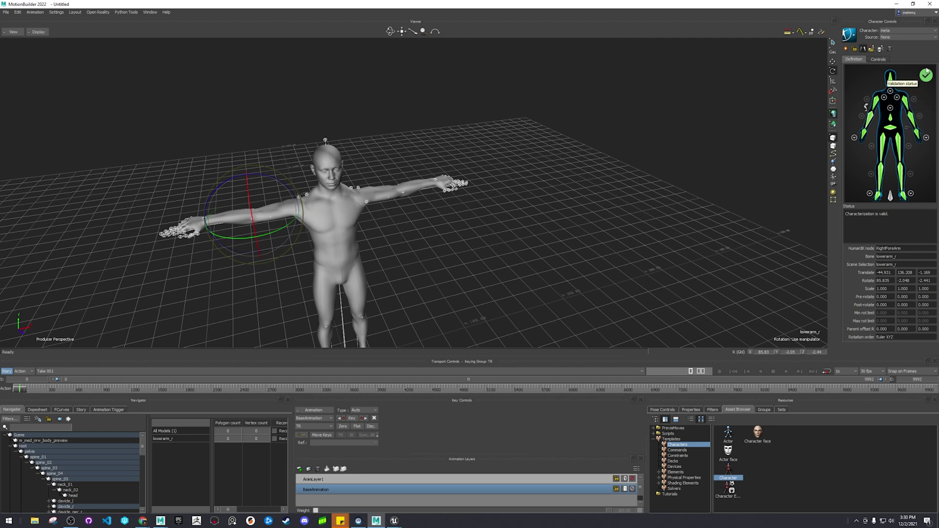
{"action": "left_click", "coordinate": [915, 84]}
{"action": "left_click_drag", "start_coordinate": [656, 201], "coordinate": [688, 181], "text": "shift"}
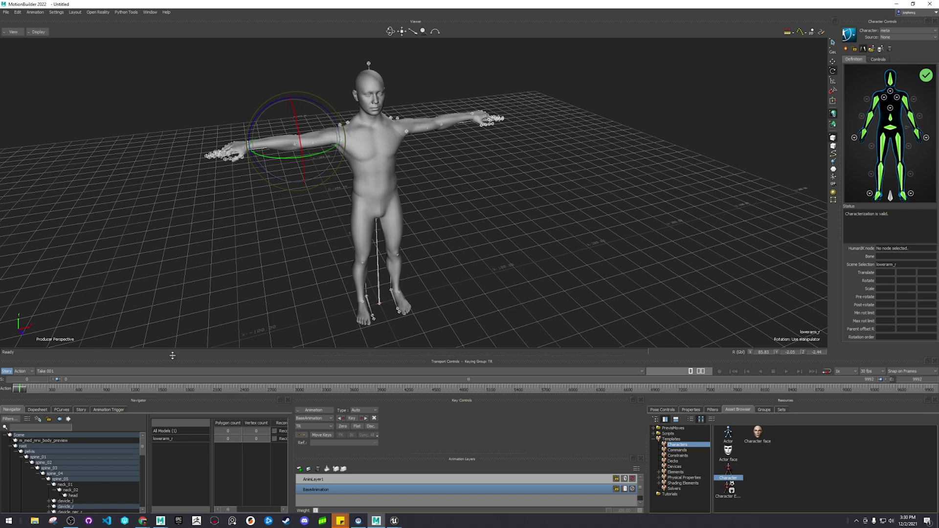
{"action": "left_click_drag", "start_coordinate": [172, 355], "coordinate": [172, 211]}
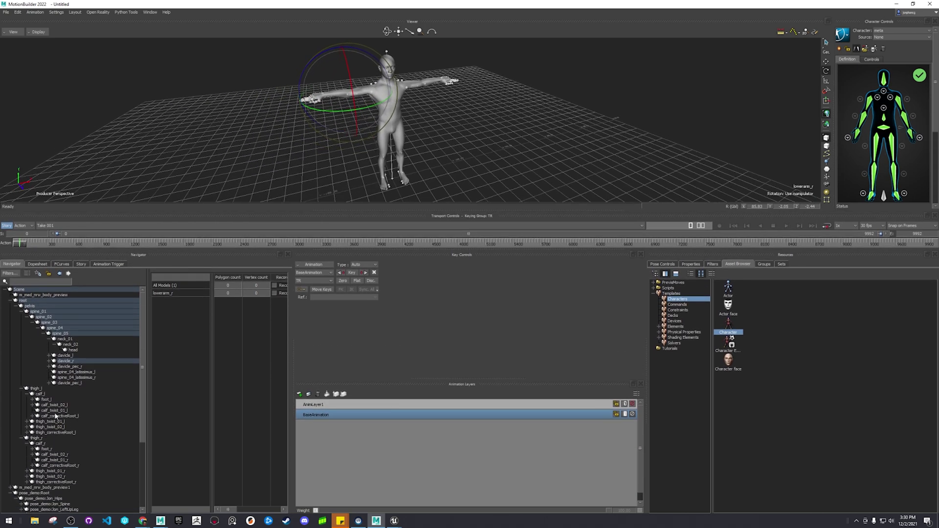
{"action": "left_click", "coordinate": [74, 350]}
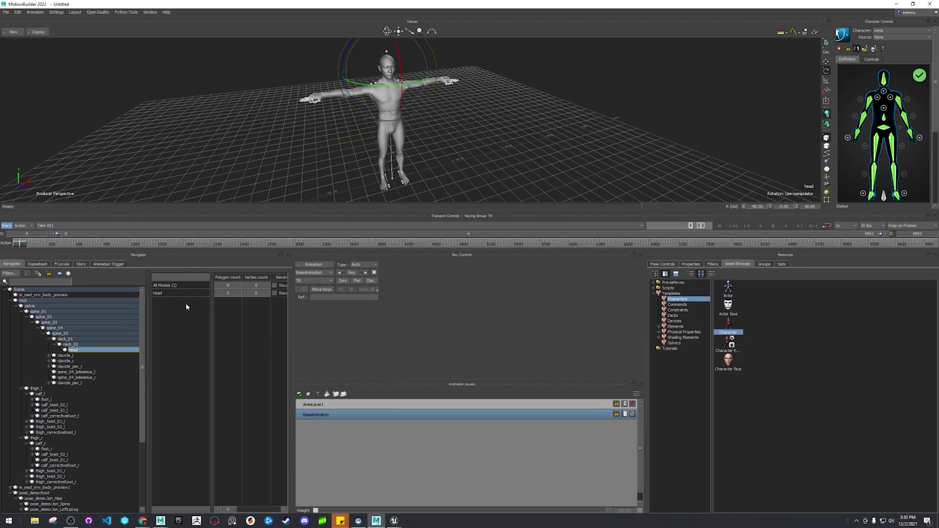
{"action": "left_click", "coordinate": [900, 31]}
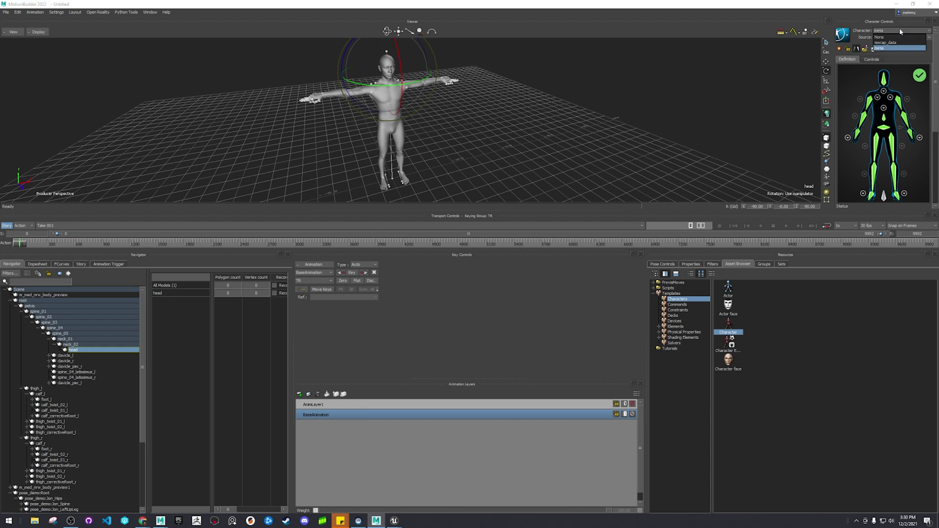
{"action": "left_click", "coordinate": [900, 31]}
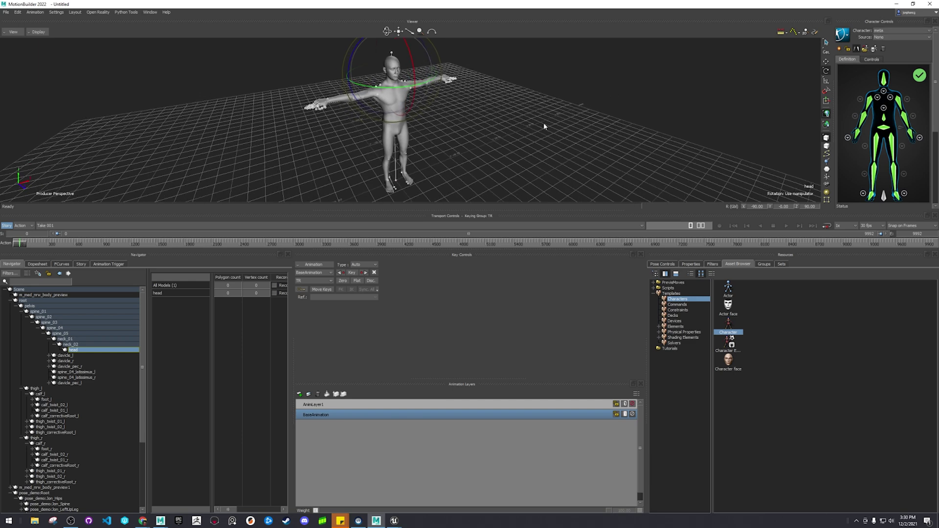
{"action": "left_click_drag", "start_coordinate": [492, 210], "coordinate": [492, 336]}
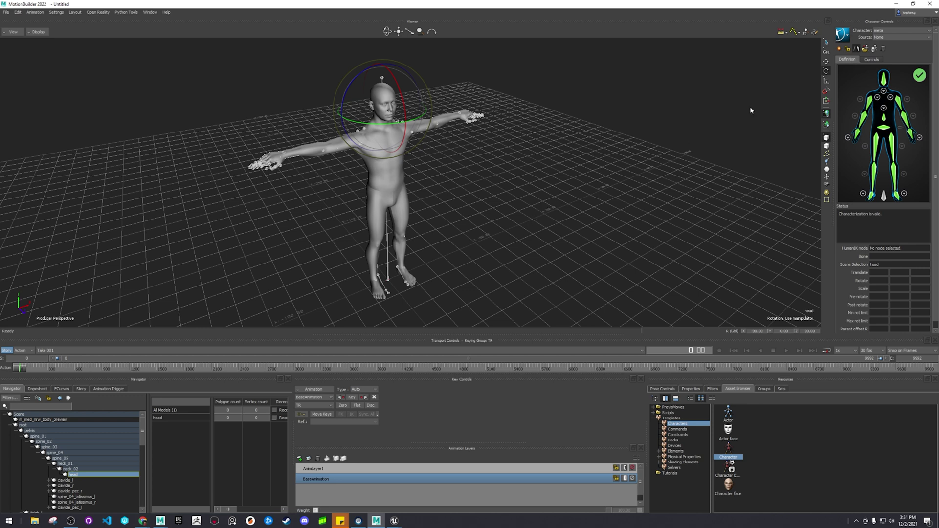
Step: Set the meta character's Source to Stance and confirm it as a Biped
{"action": "left_click", "coordinate": [893, 37]}
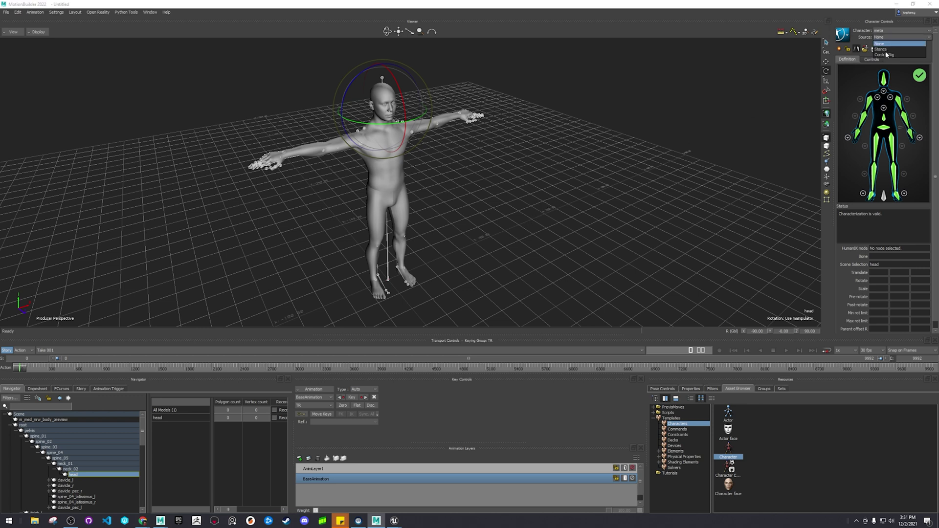
{"action": "left_click", "coordinate": [888, 36]}
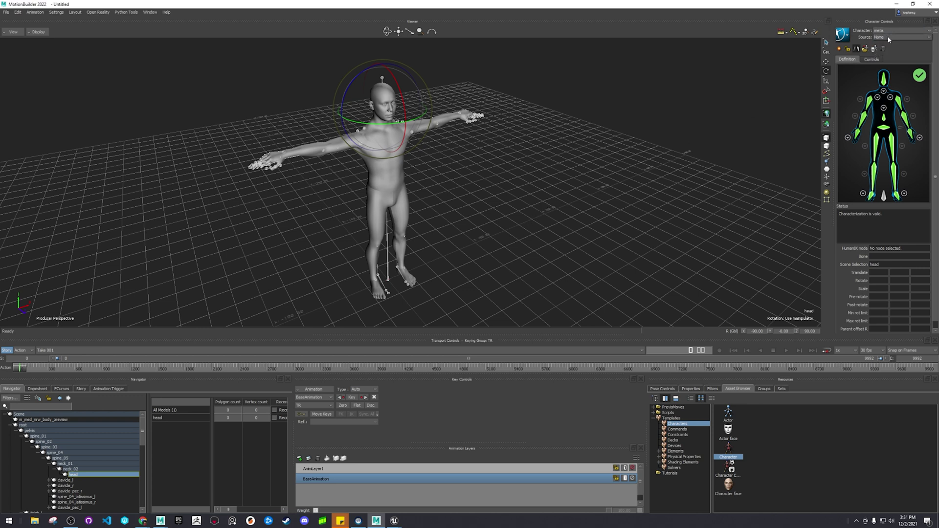
{"action": "left_click", "coordinate": [889, 39]}
{"action": "left_click", "coordinate": [891, 50]}
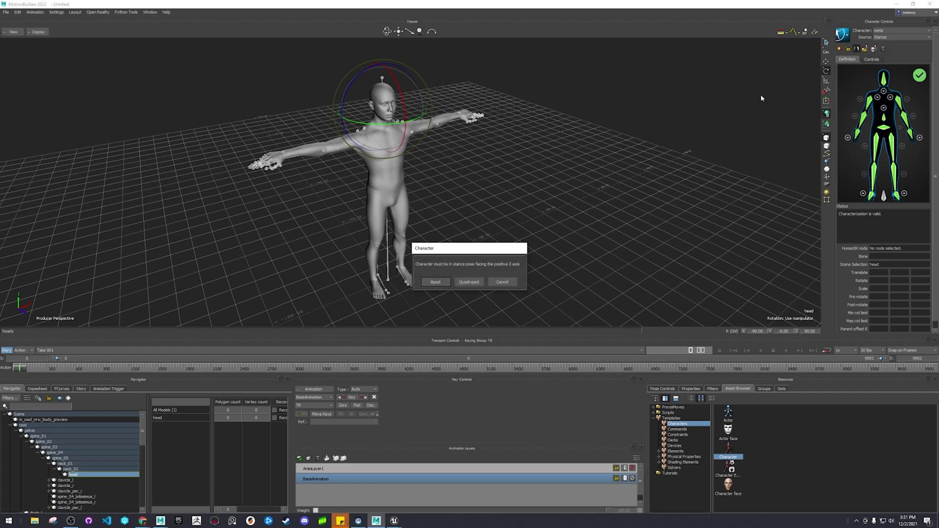
{"action": "left_click", "coordinate": [434, 282]}
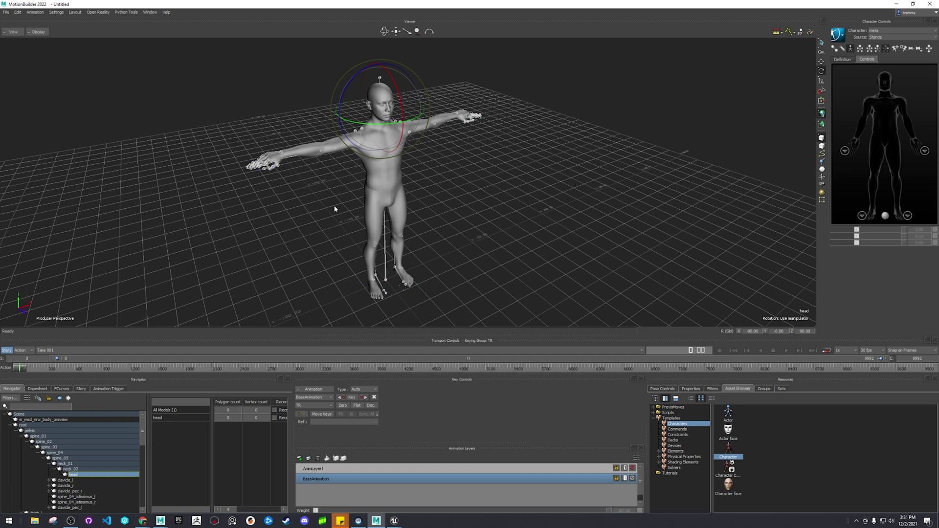
{"action": "left_click", "coordinate": [890, 38]}
{"action": "left_click", "coordinate": [890, 32]}
{"action": "left_click", "coordinate": [889, 31]}
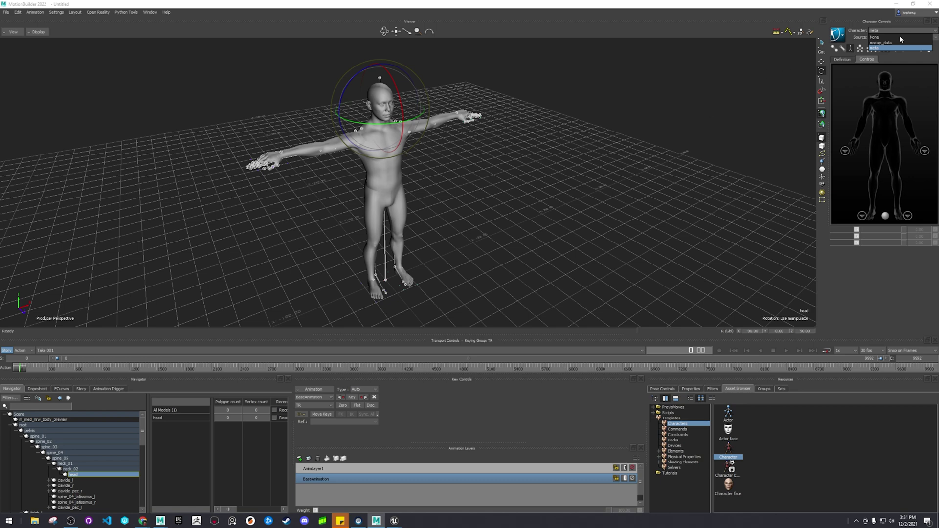
Step: Choose mocap_data as the meta character's source and zoom out to watch the body follow it
{"action": "left_click", "coordinate": [901, 31]}
{"action": "left_click", "coordinate": [884, 37]}
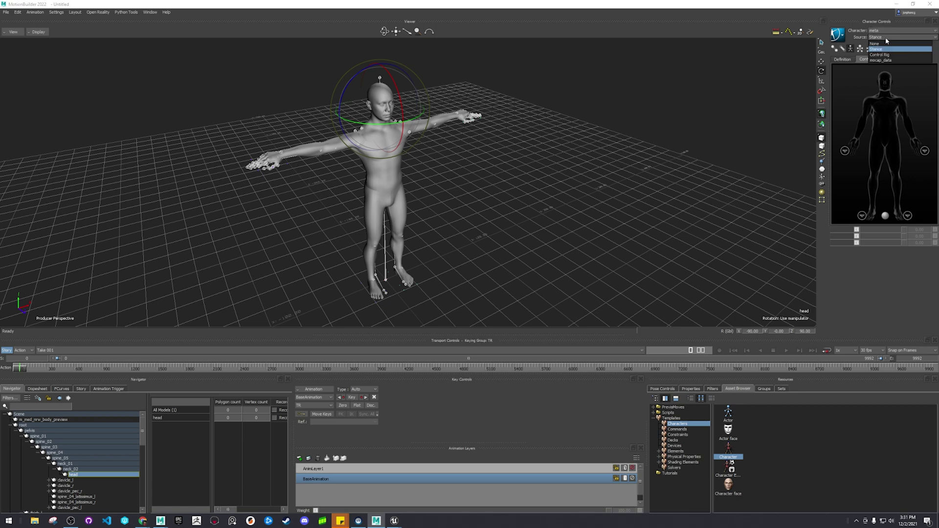
{"action": "left_click", "coordinate": [883, 60]}
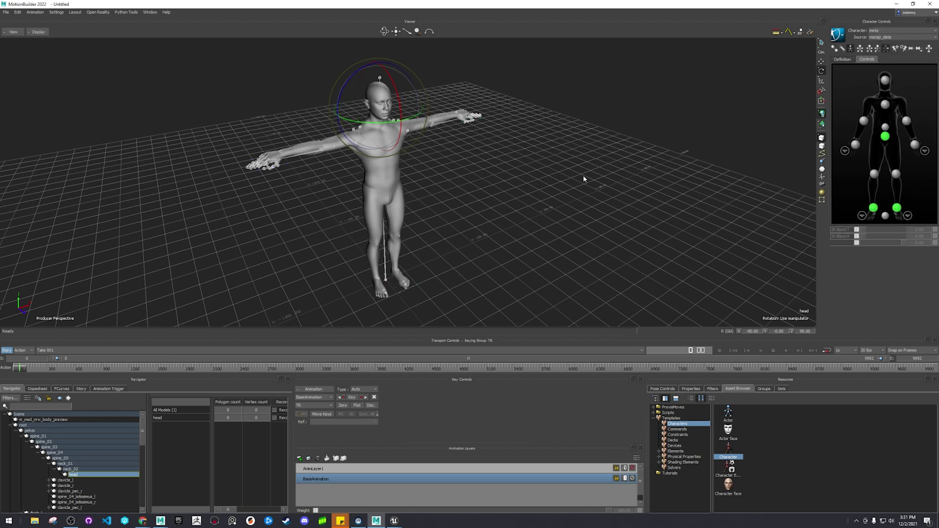
{"action": "left_click_drag", "start_coordinate": [583, 176], "coordinate": [576, 209], "text": "alt"}
{"action": "middle_click_drag", "start_coordinate": [577, 210], "coordinate": [538, 172], "text": "alt"}
{"action": "right_click_drag", "start_coordinate": [539, 172], "coordinate": [452, 189], "text": "alt"}
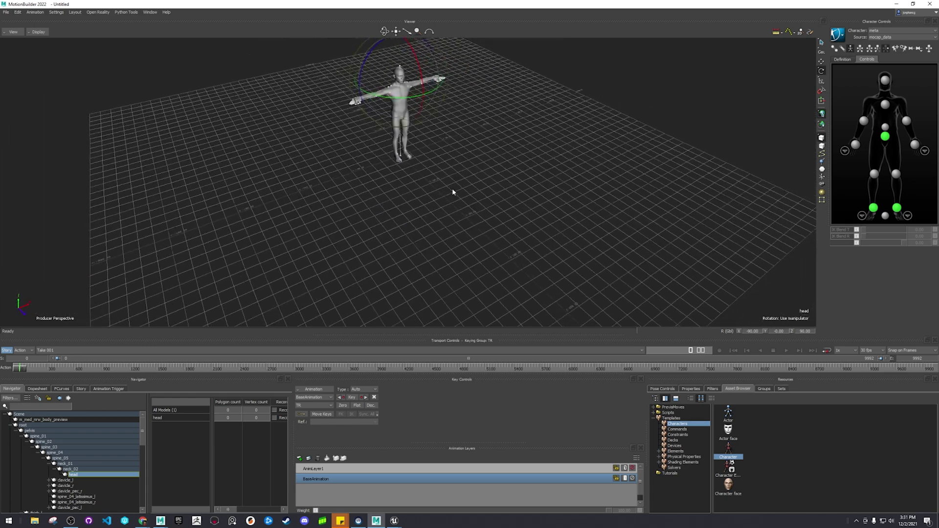
{"action": "middle_click_drag", "start_coordinate": [453, 191], "coordinate": [161, 311]}
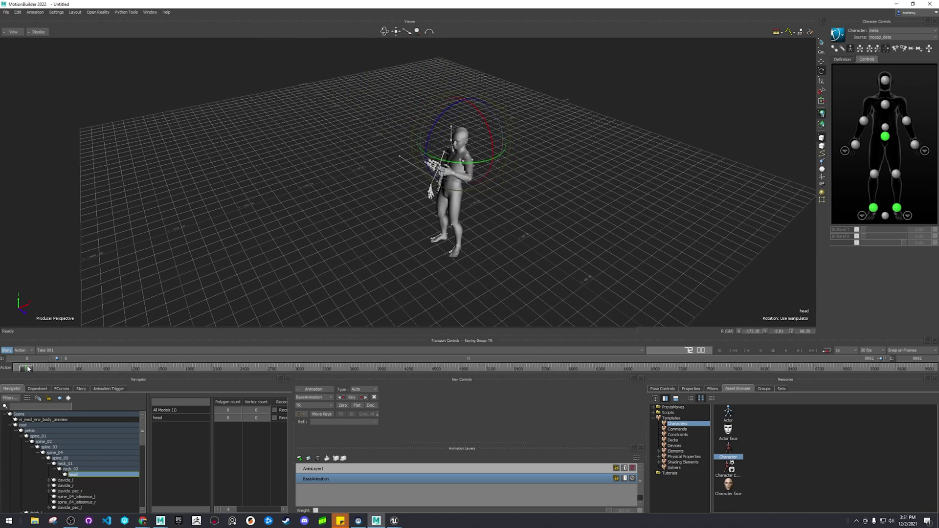